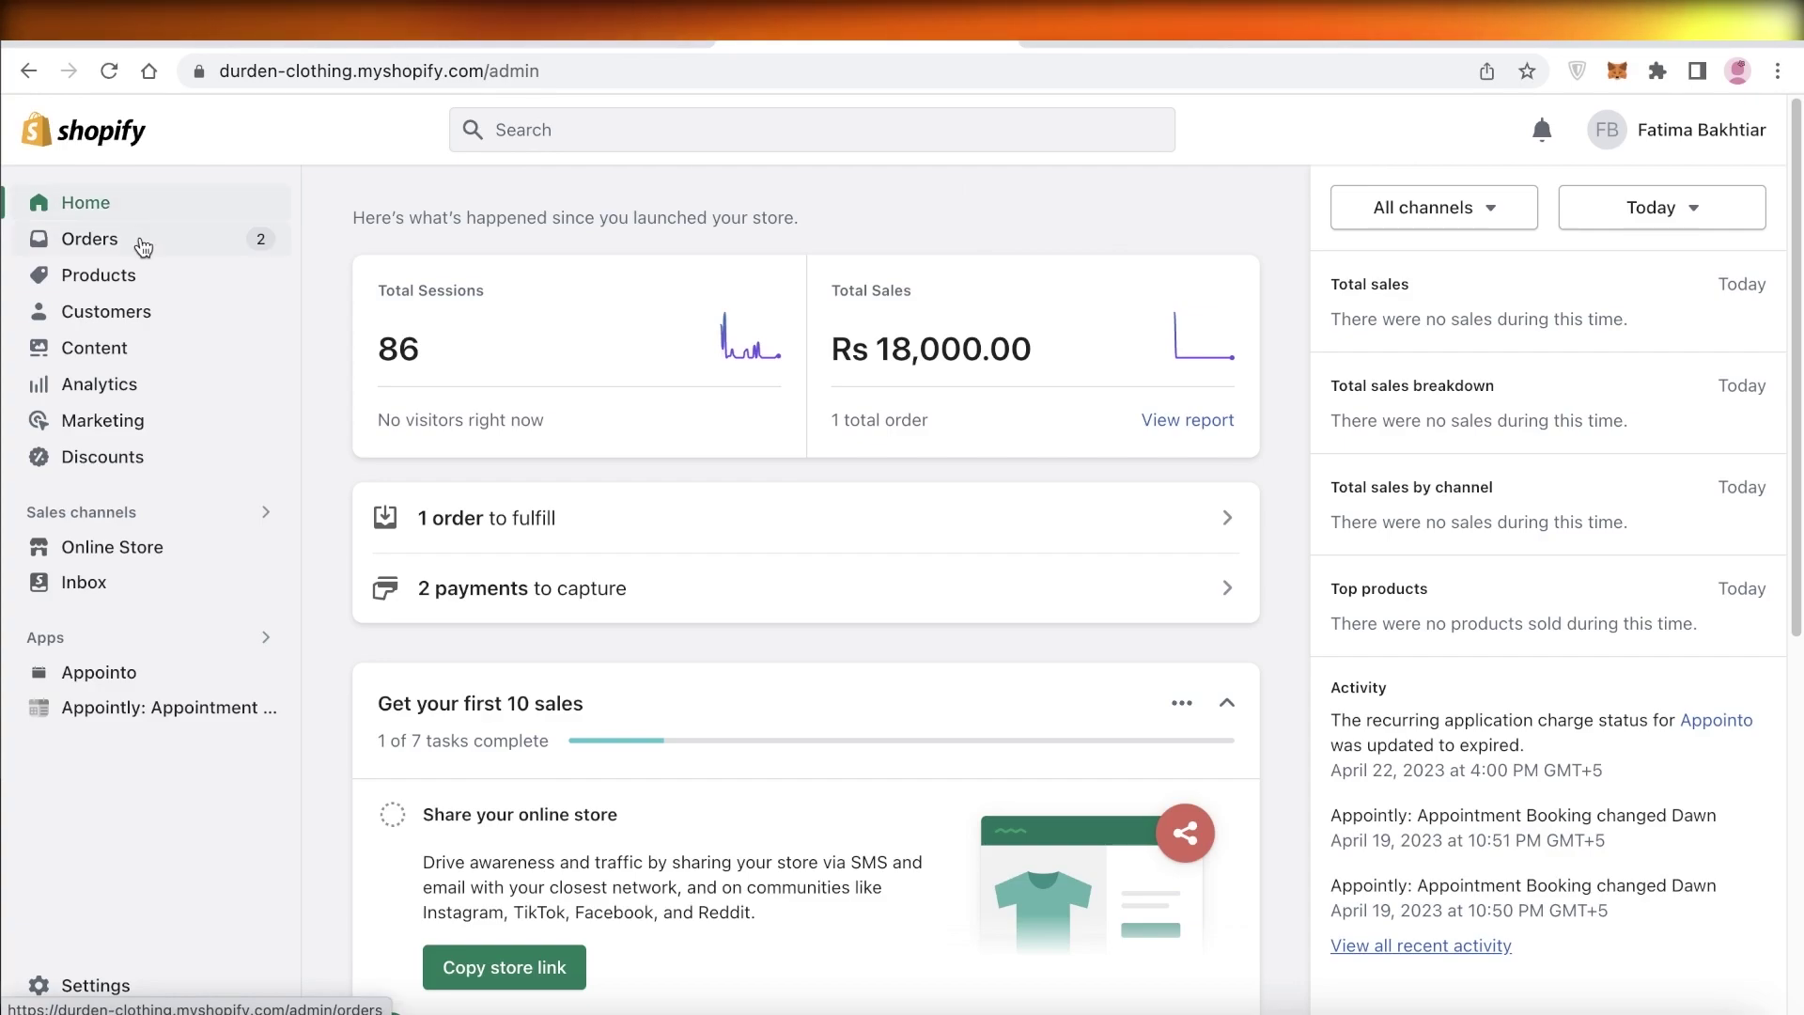
Step: Open the Products list in the Shopify admin
{"action": "left_click", "coordinate": [151, 289]}
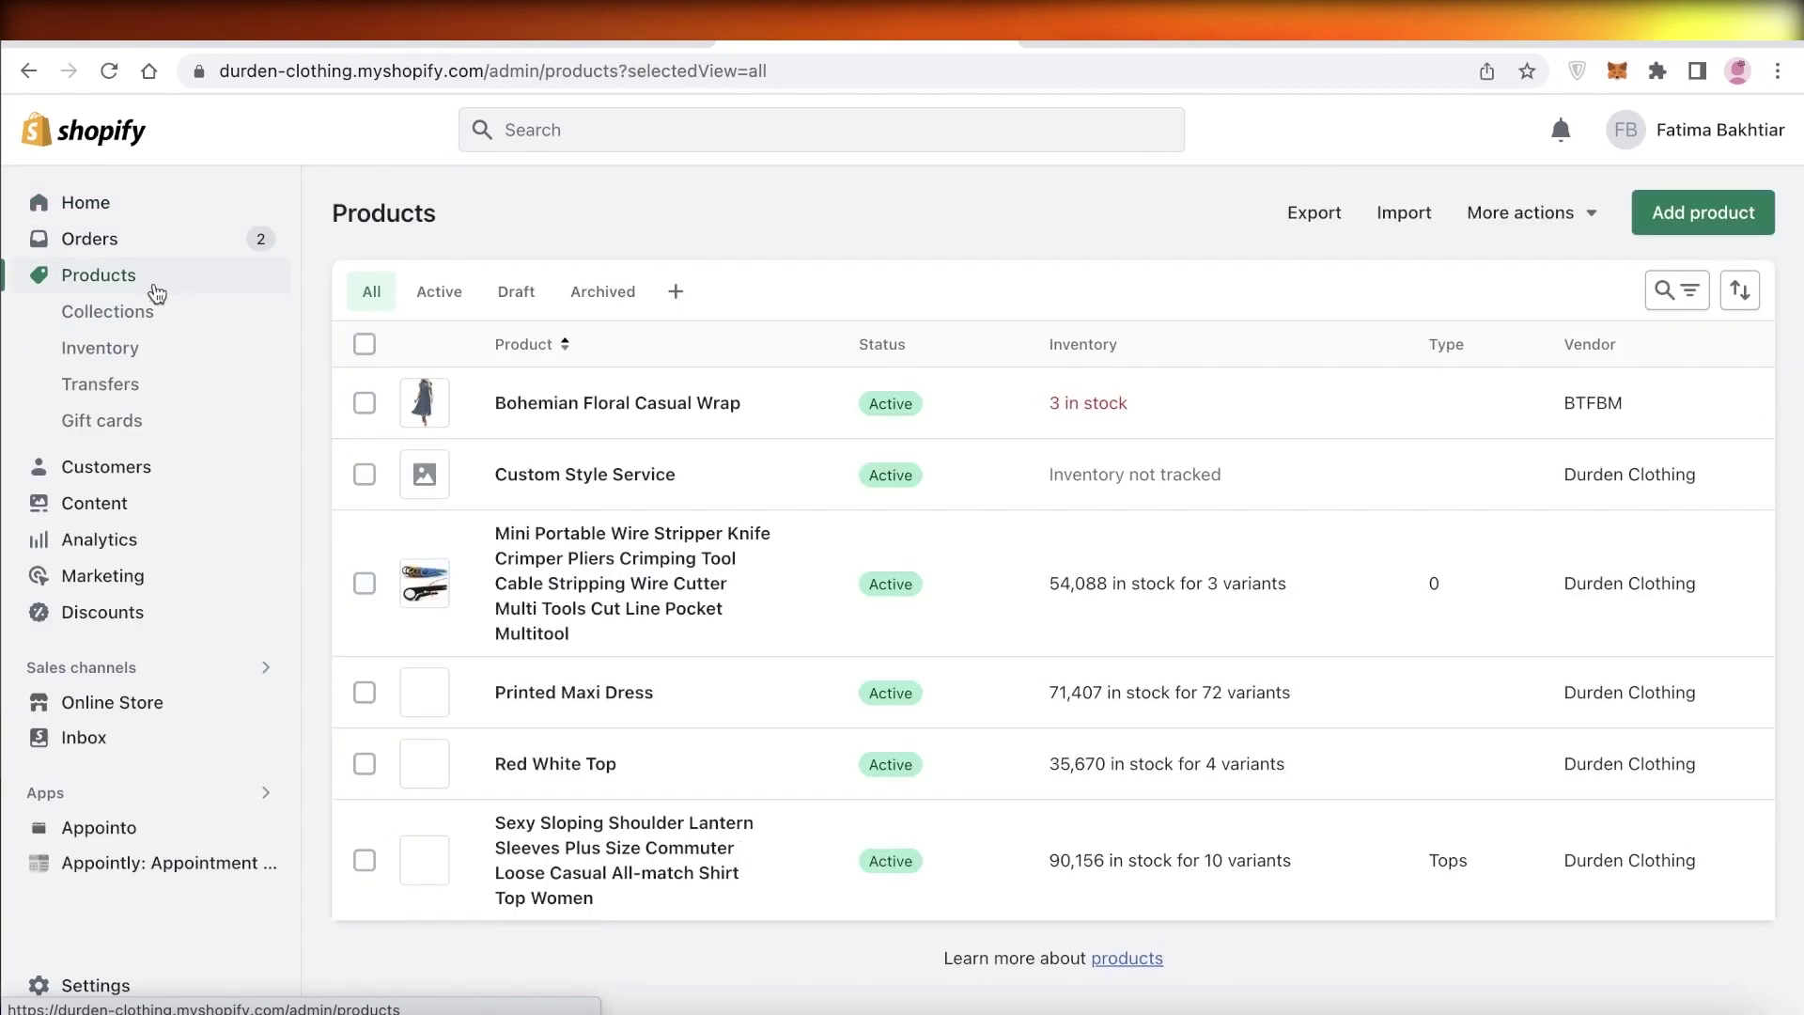
Step: Preview the Bohemian Floral Casual Wrap storefront page down to the footer payment icons, then return to admin
{"action": "left_click", "coordinate": [779, 402]}
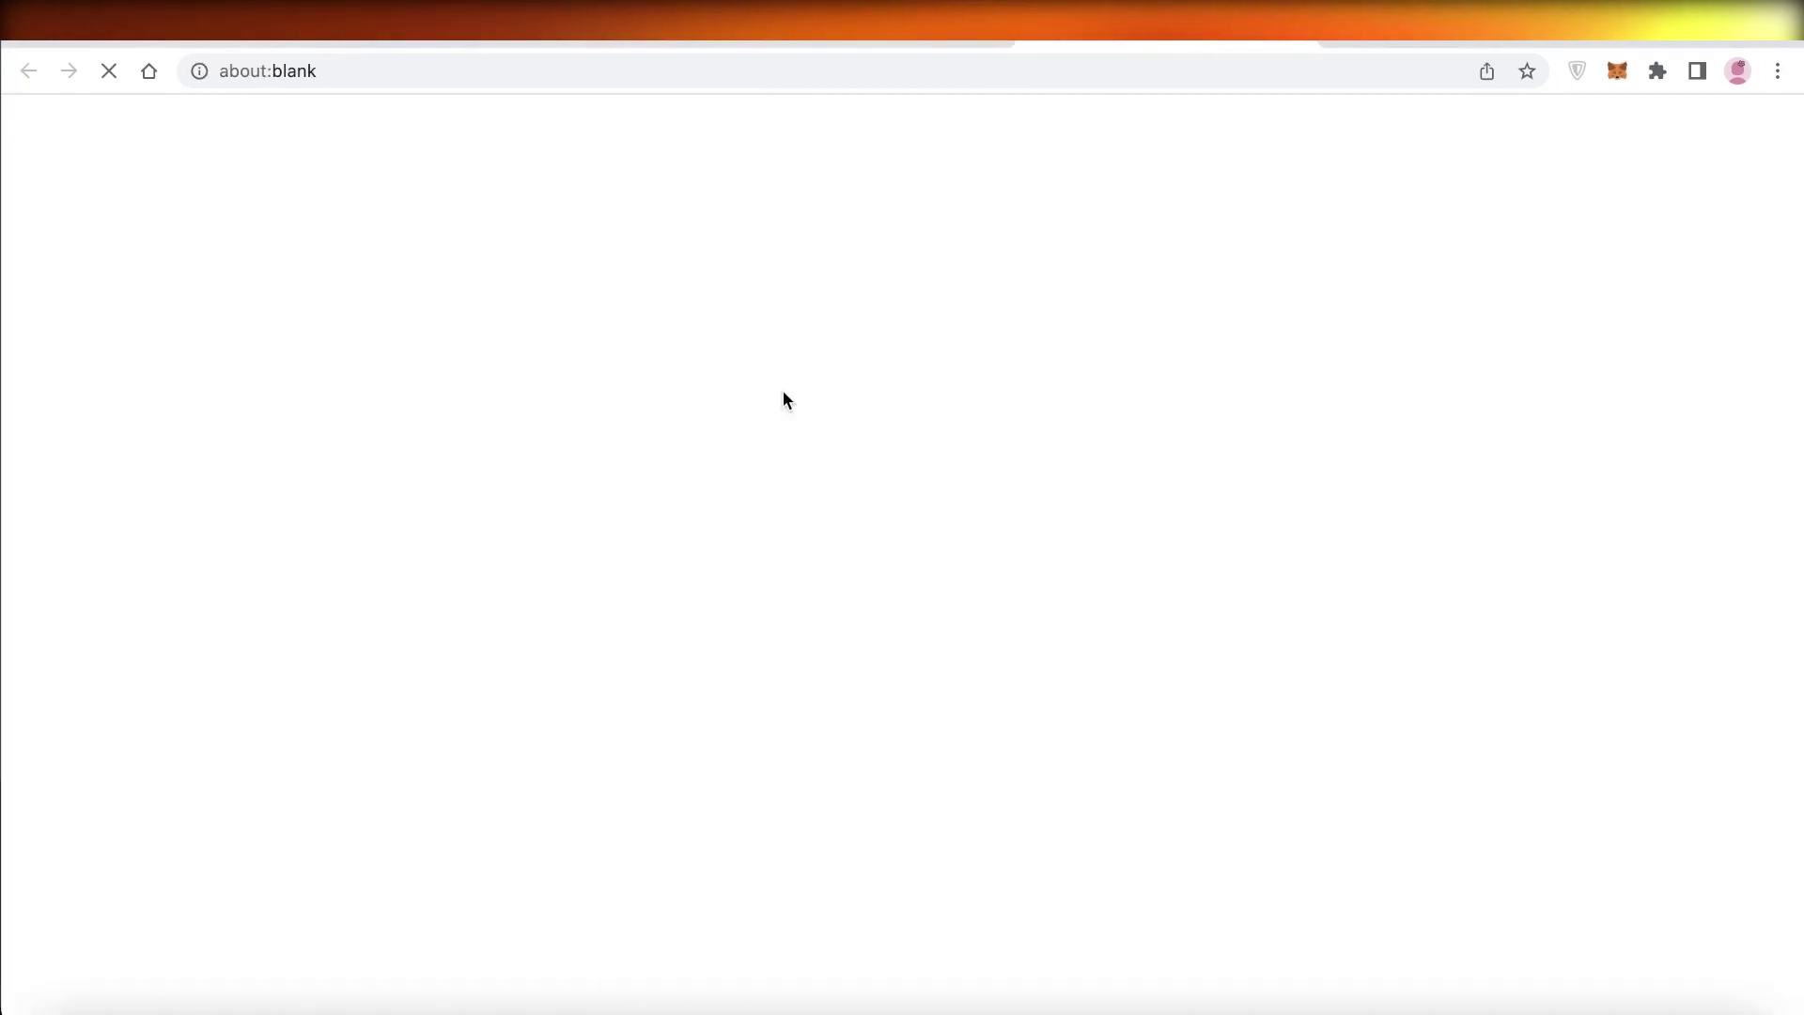
{"action": "scroll", "coordinate": [845, 423], "scroll_direction": "down", "scroll_amount": 2}
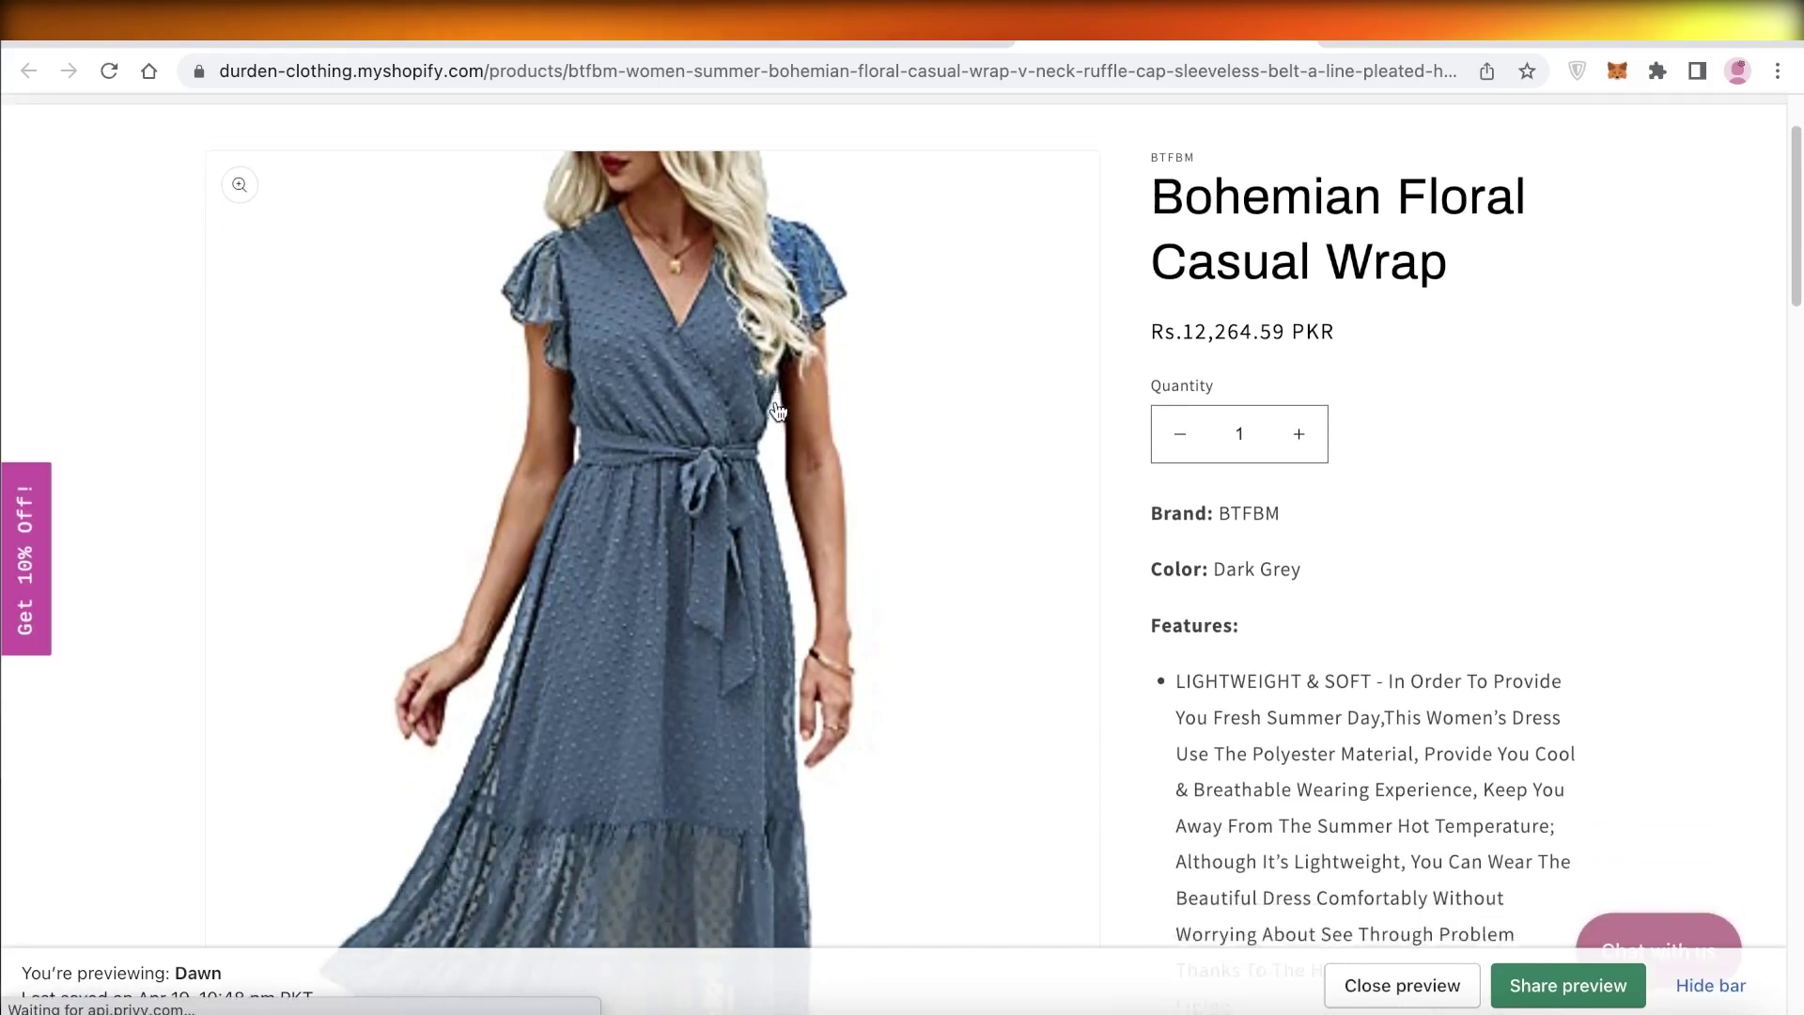
{"action": "scroll", "coordinate": [1141, 313], "scroll_direction": "down", "scroll_amount": 1}
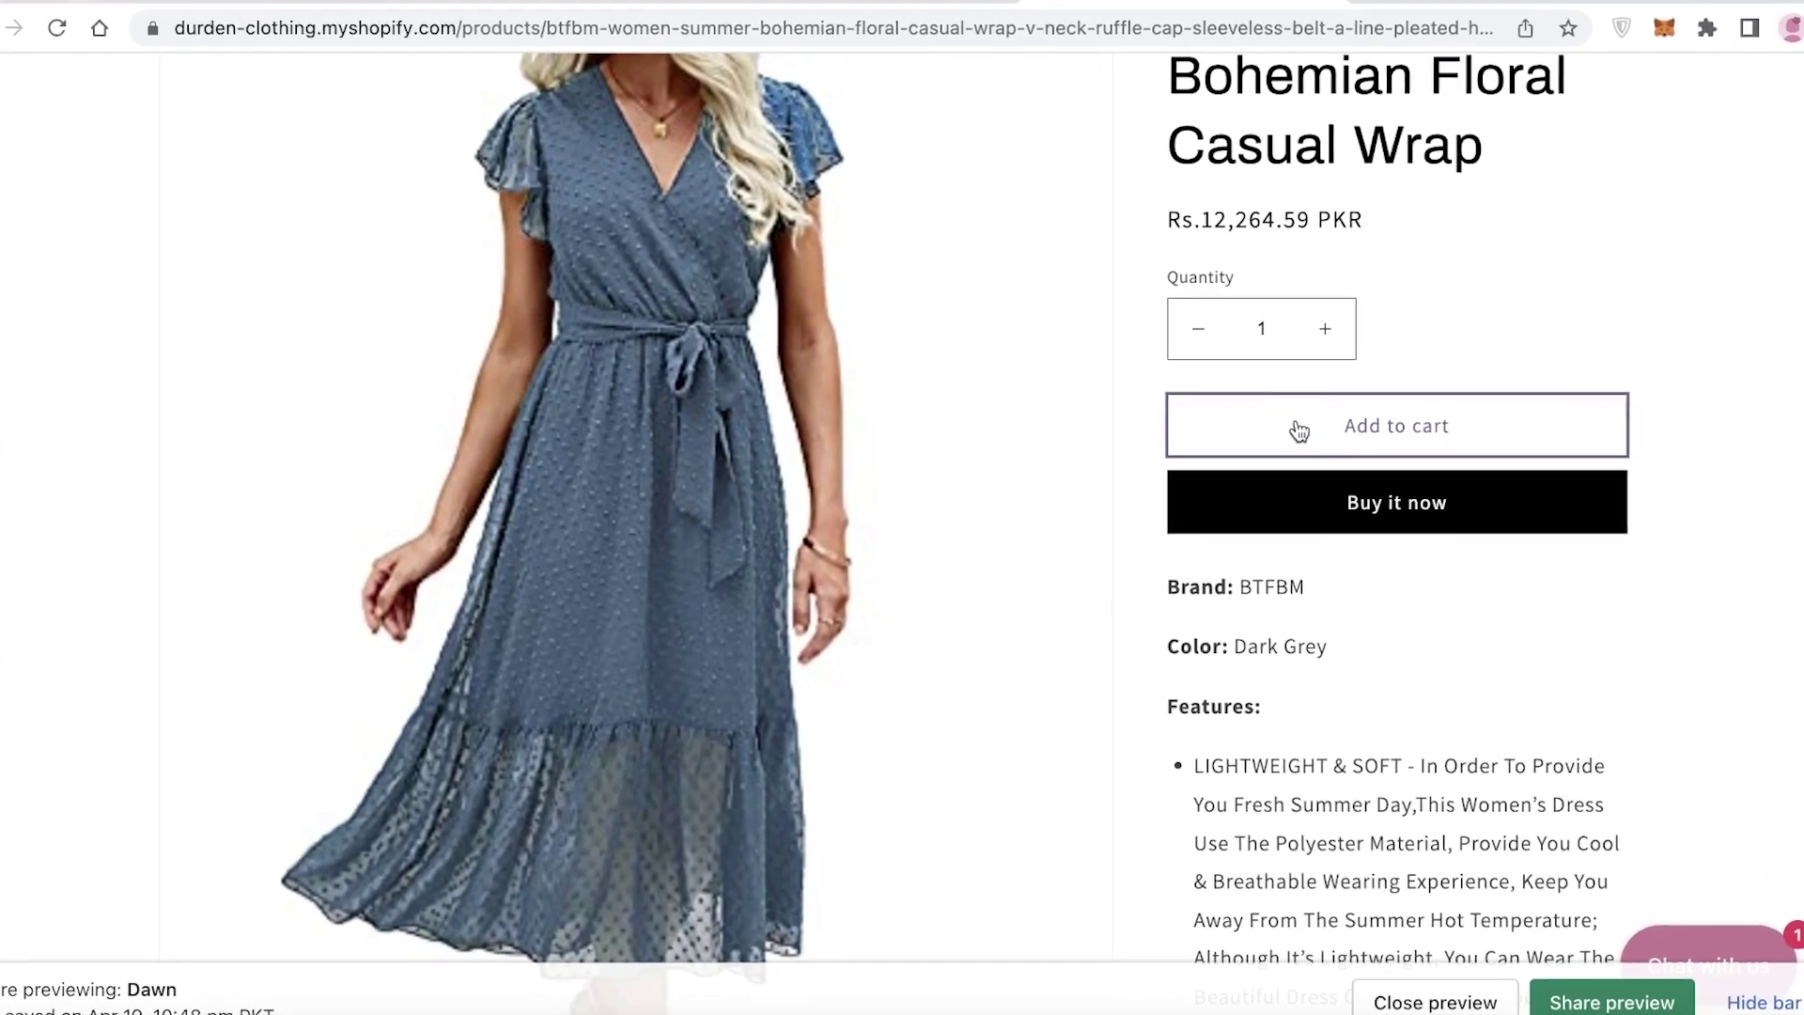
{"action": "scroll", "coordinate": [1221, 414], "scroll_direction": "down", "scroll_amount": 15}
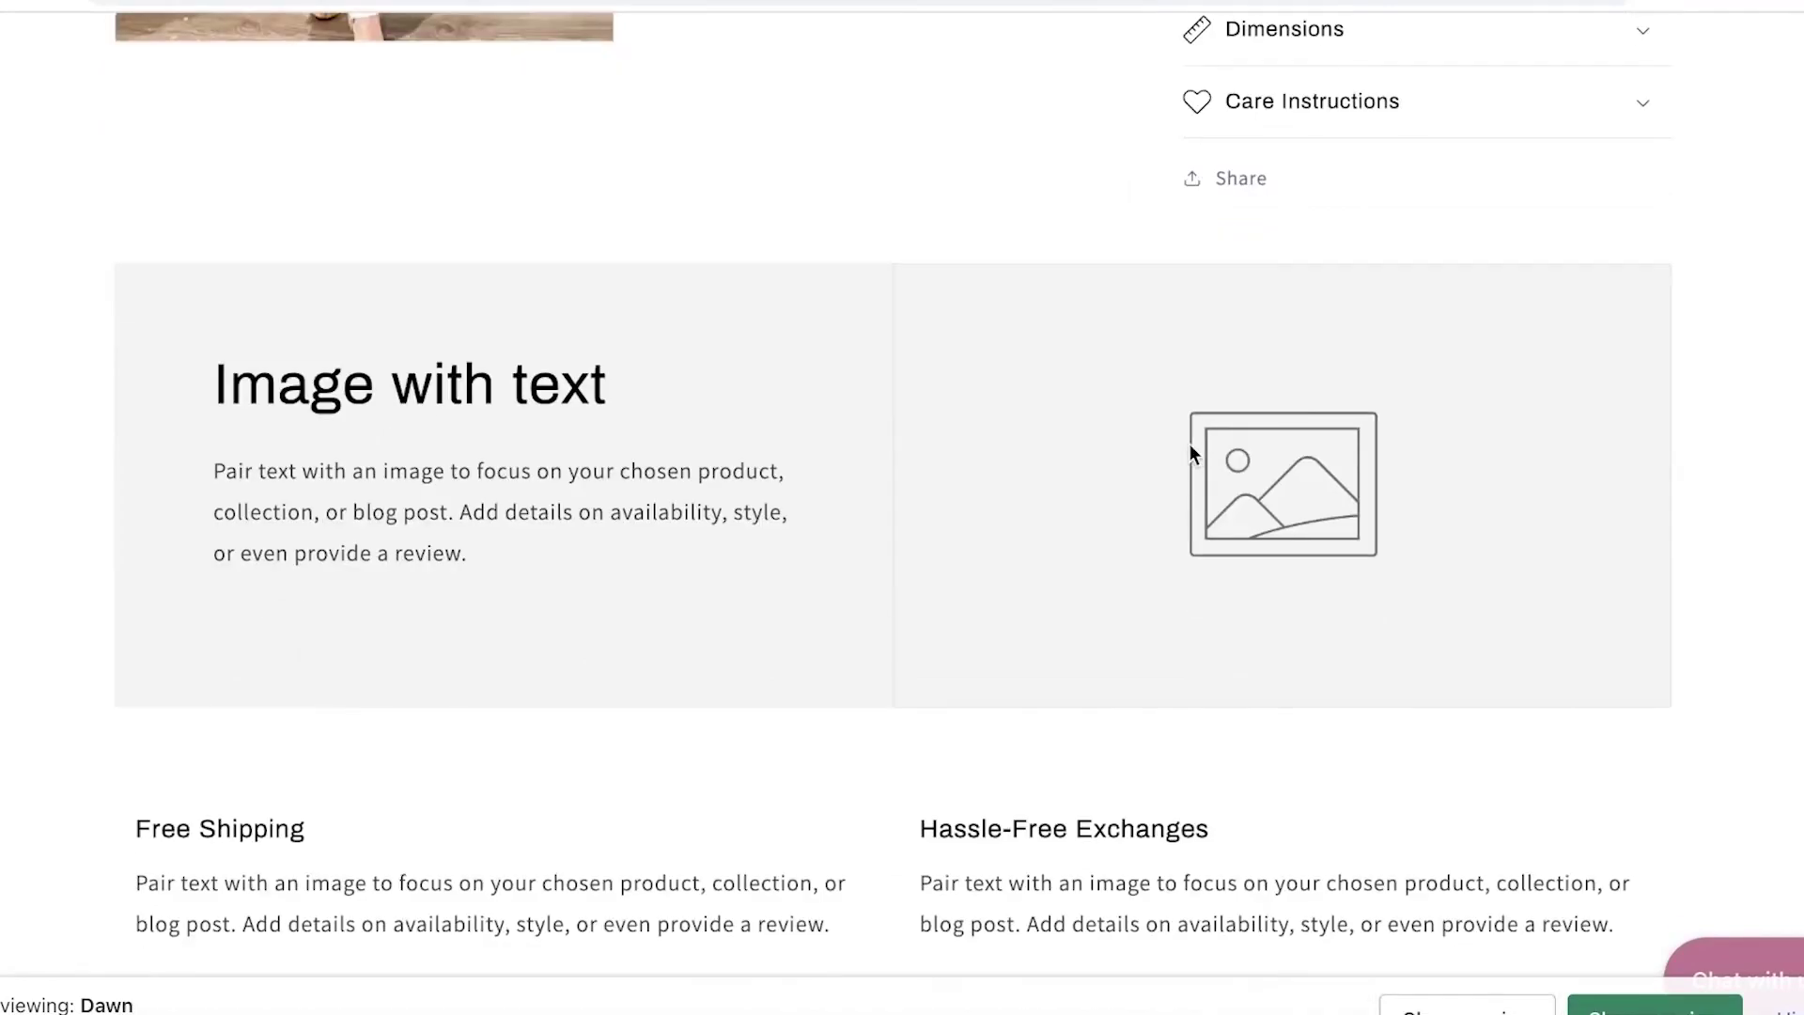
{"action": "scroll", "coordinate": [696, 641], "scroll_direction": "down", "scroll_amount": 10}
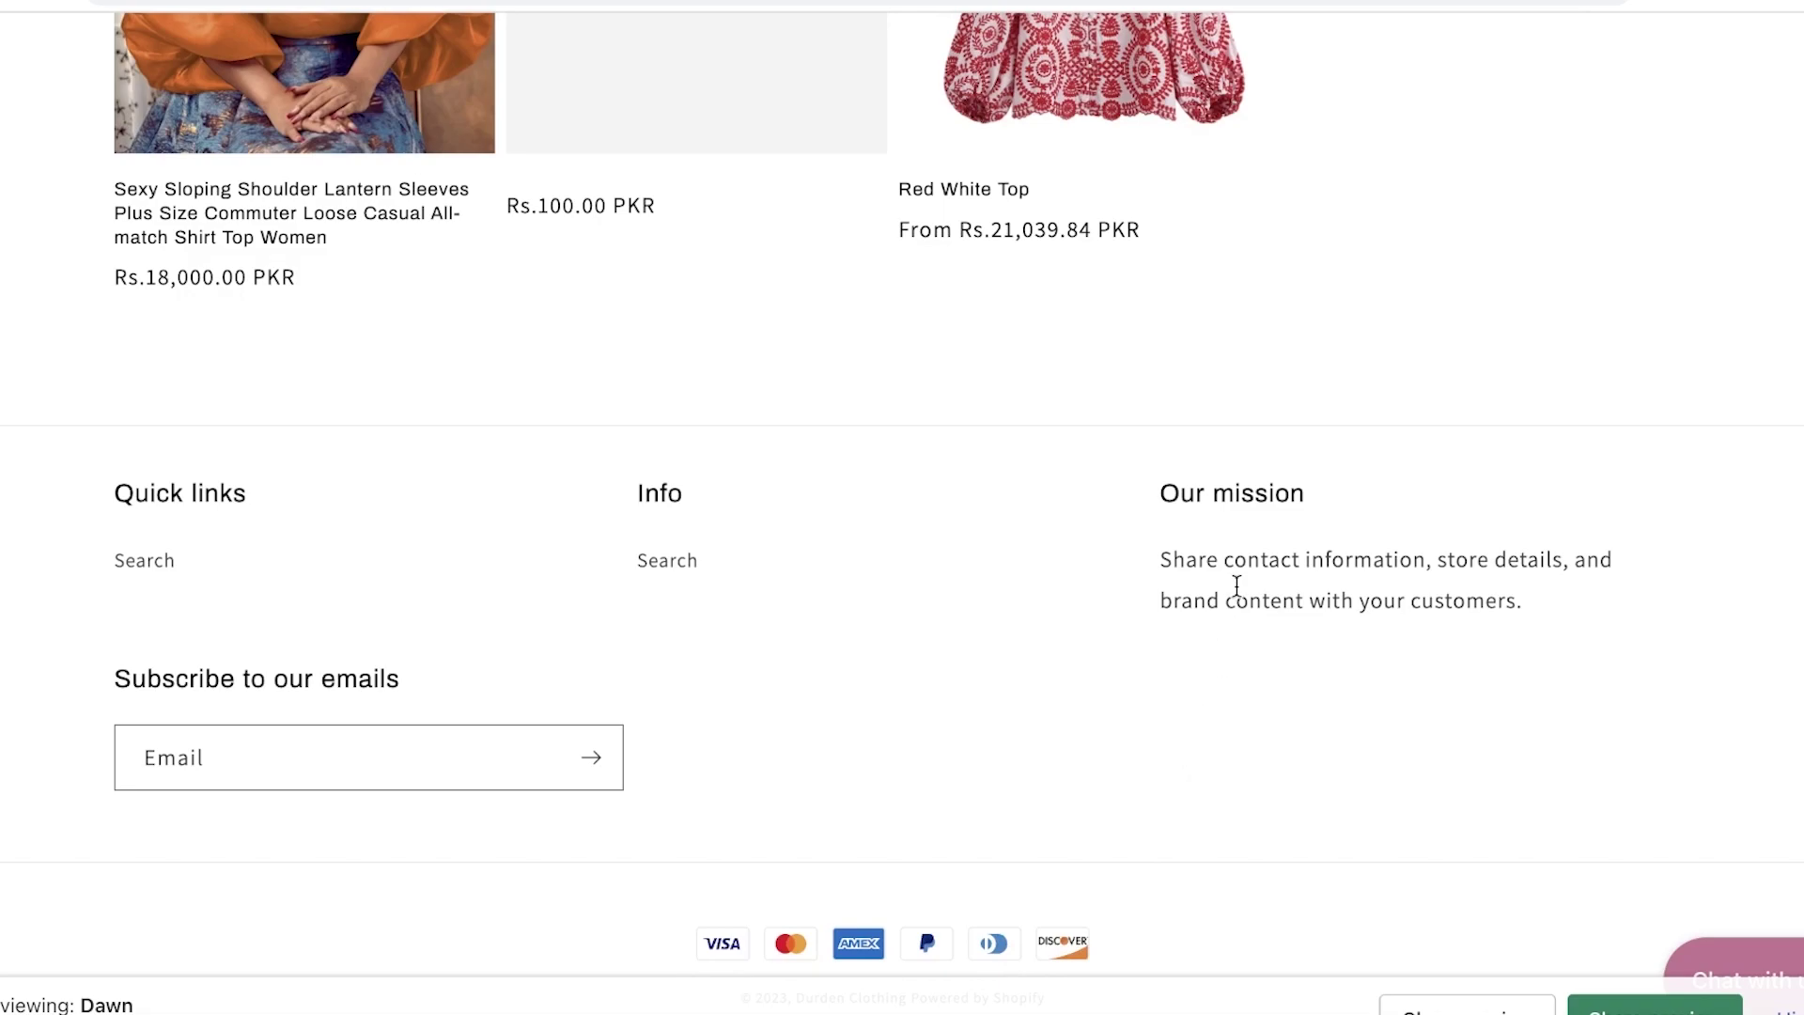
{"action": "scroll", "coordinate": [1316, 354], "scroll_direction": "up", "scroll_amount": 15}
{"action": "scroll", "coordinate": [1437, 479], "scroll_direction": "up", "scroll_amount": 8}
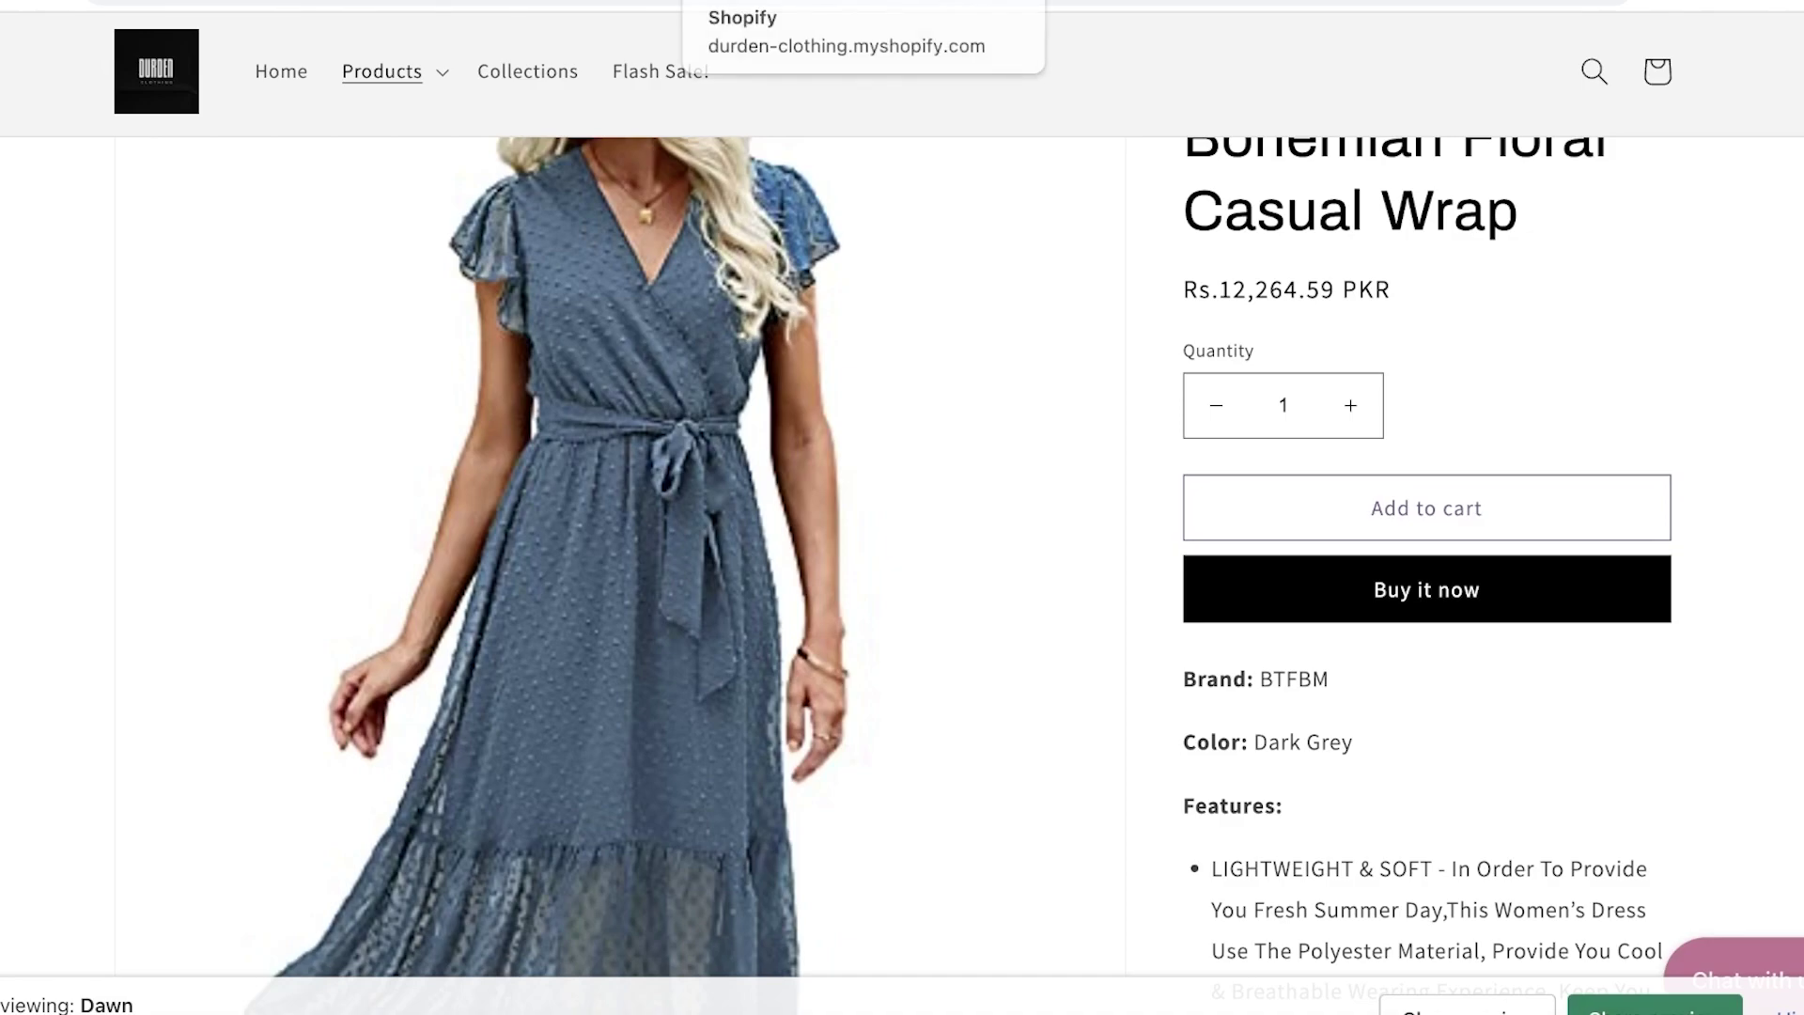
{"action": "left_click", "coordinate": [827, 3]}
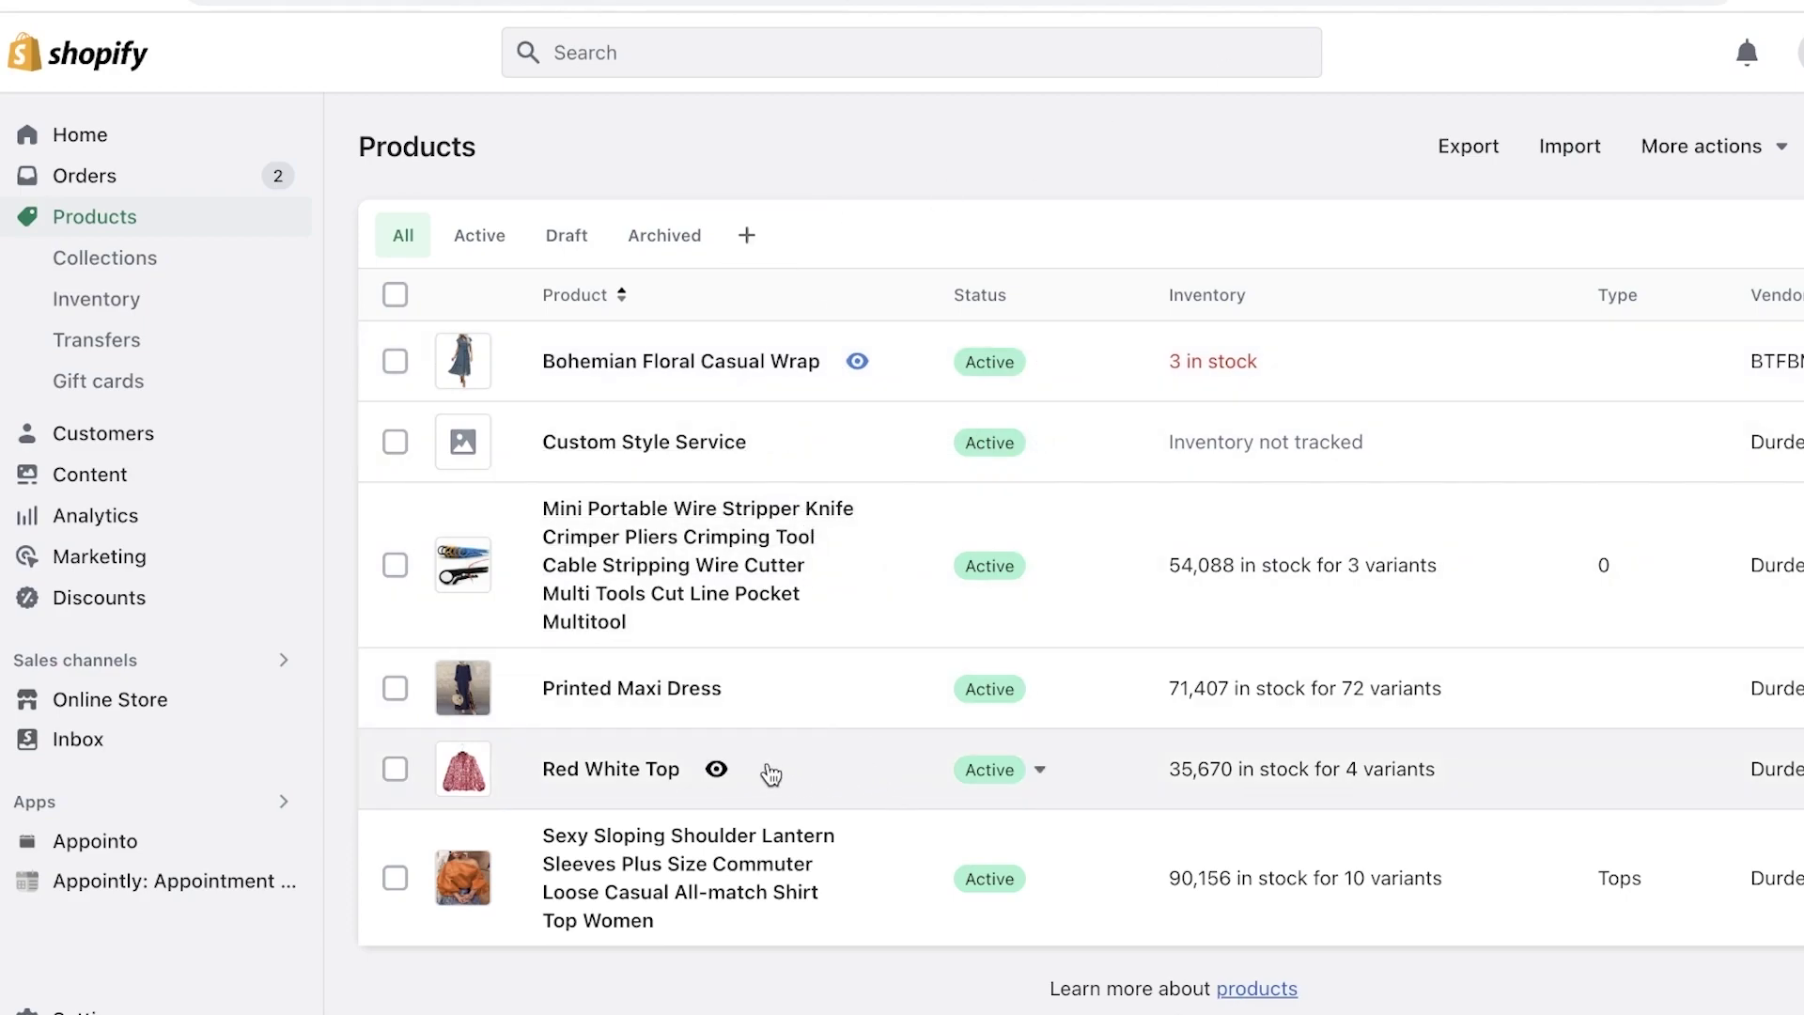
Step: Preview the Red White Top product, then begin customizing the Dawn theme from Online Store
{"action": "left_click", "coordinate": [712, 776]}
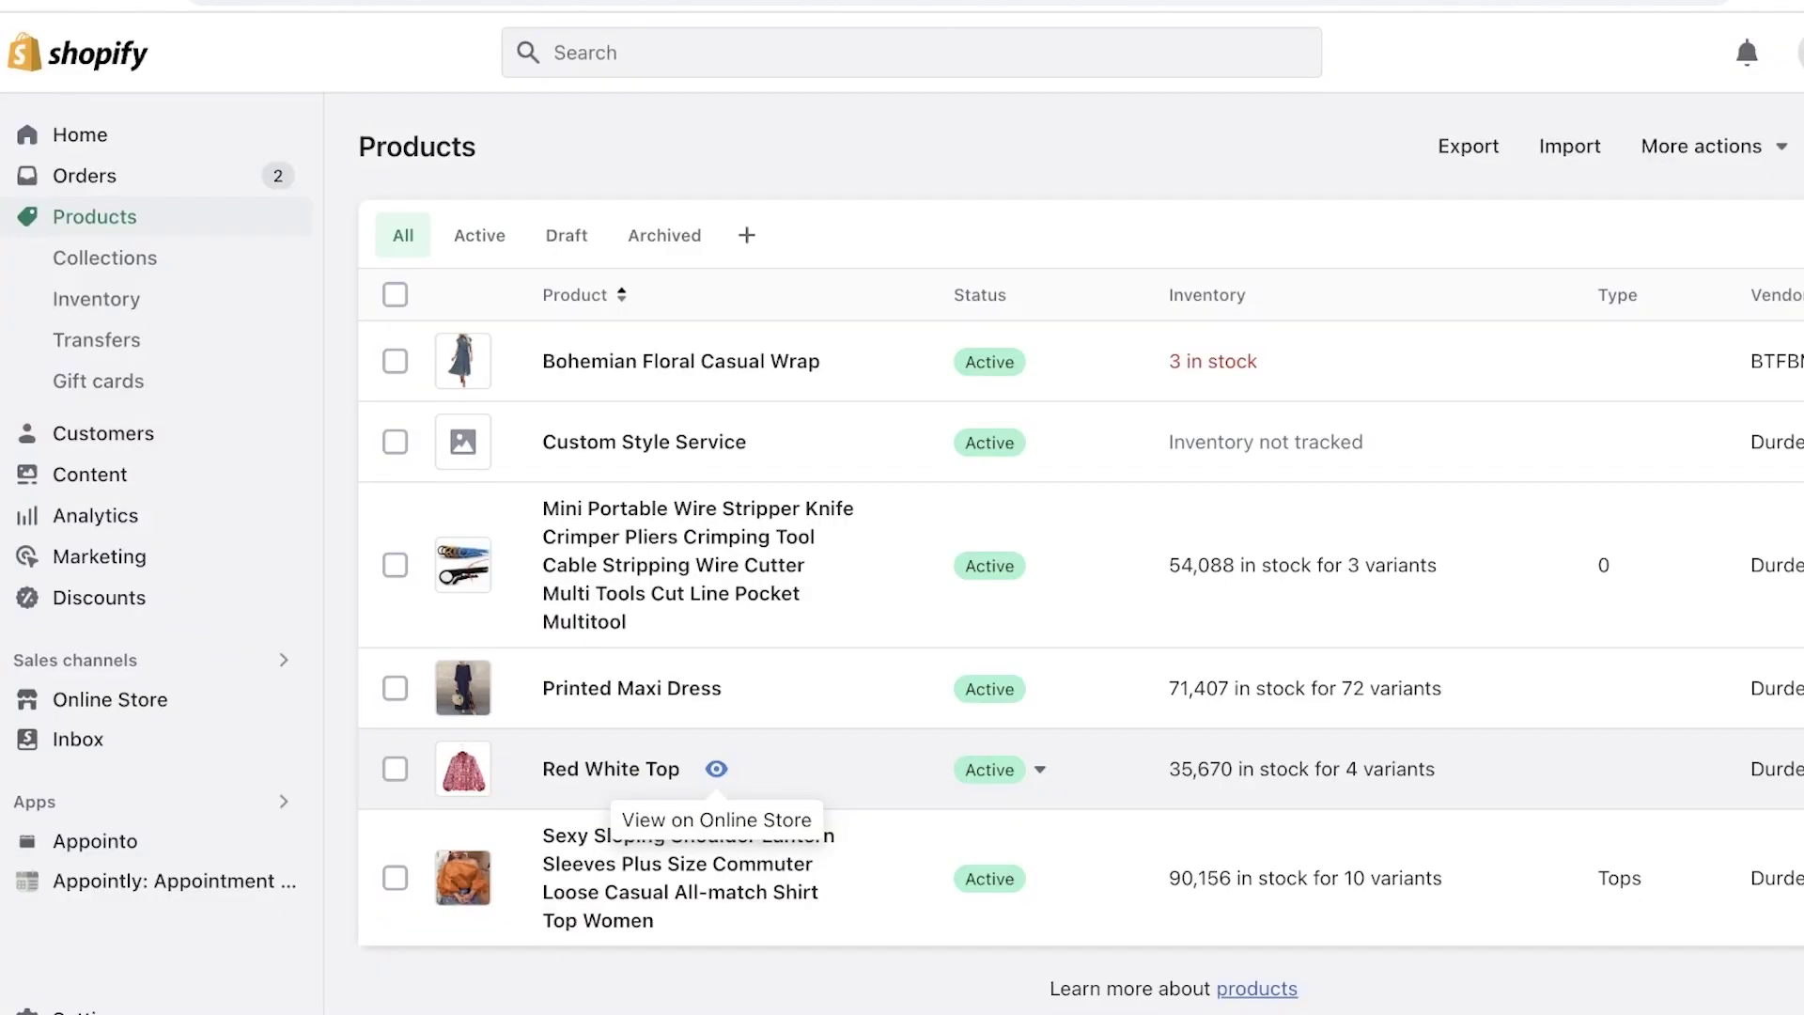
{"action": "left_click", "coordinate": [123, 702]}
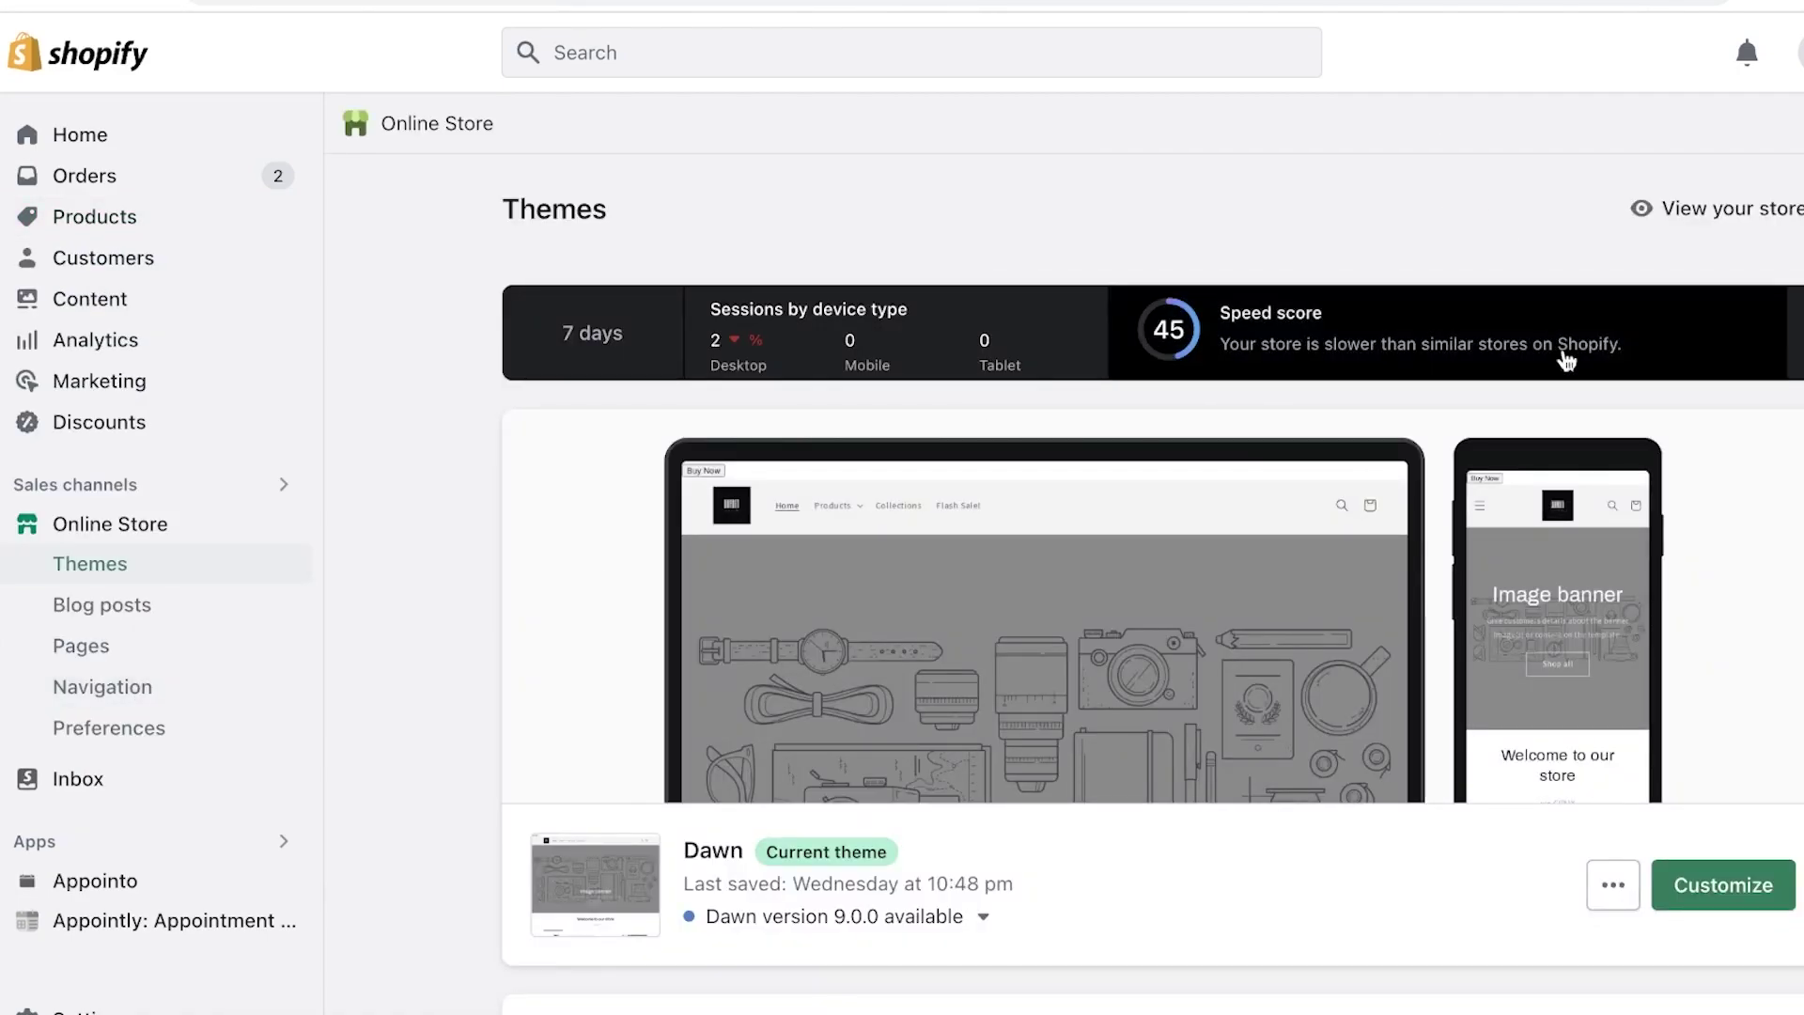
{"action": "scroll", "coordinate": [1101, 761], "scroll_direction": "down", "scroll_amount": 1}
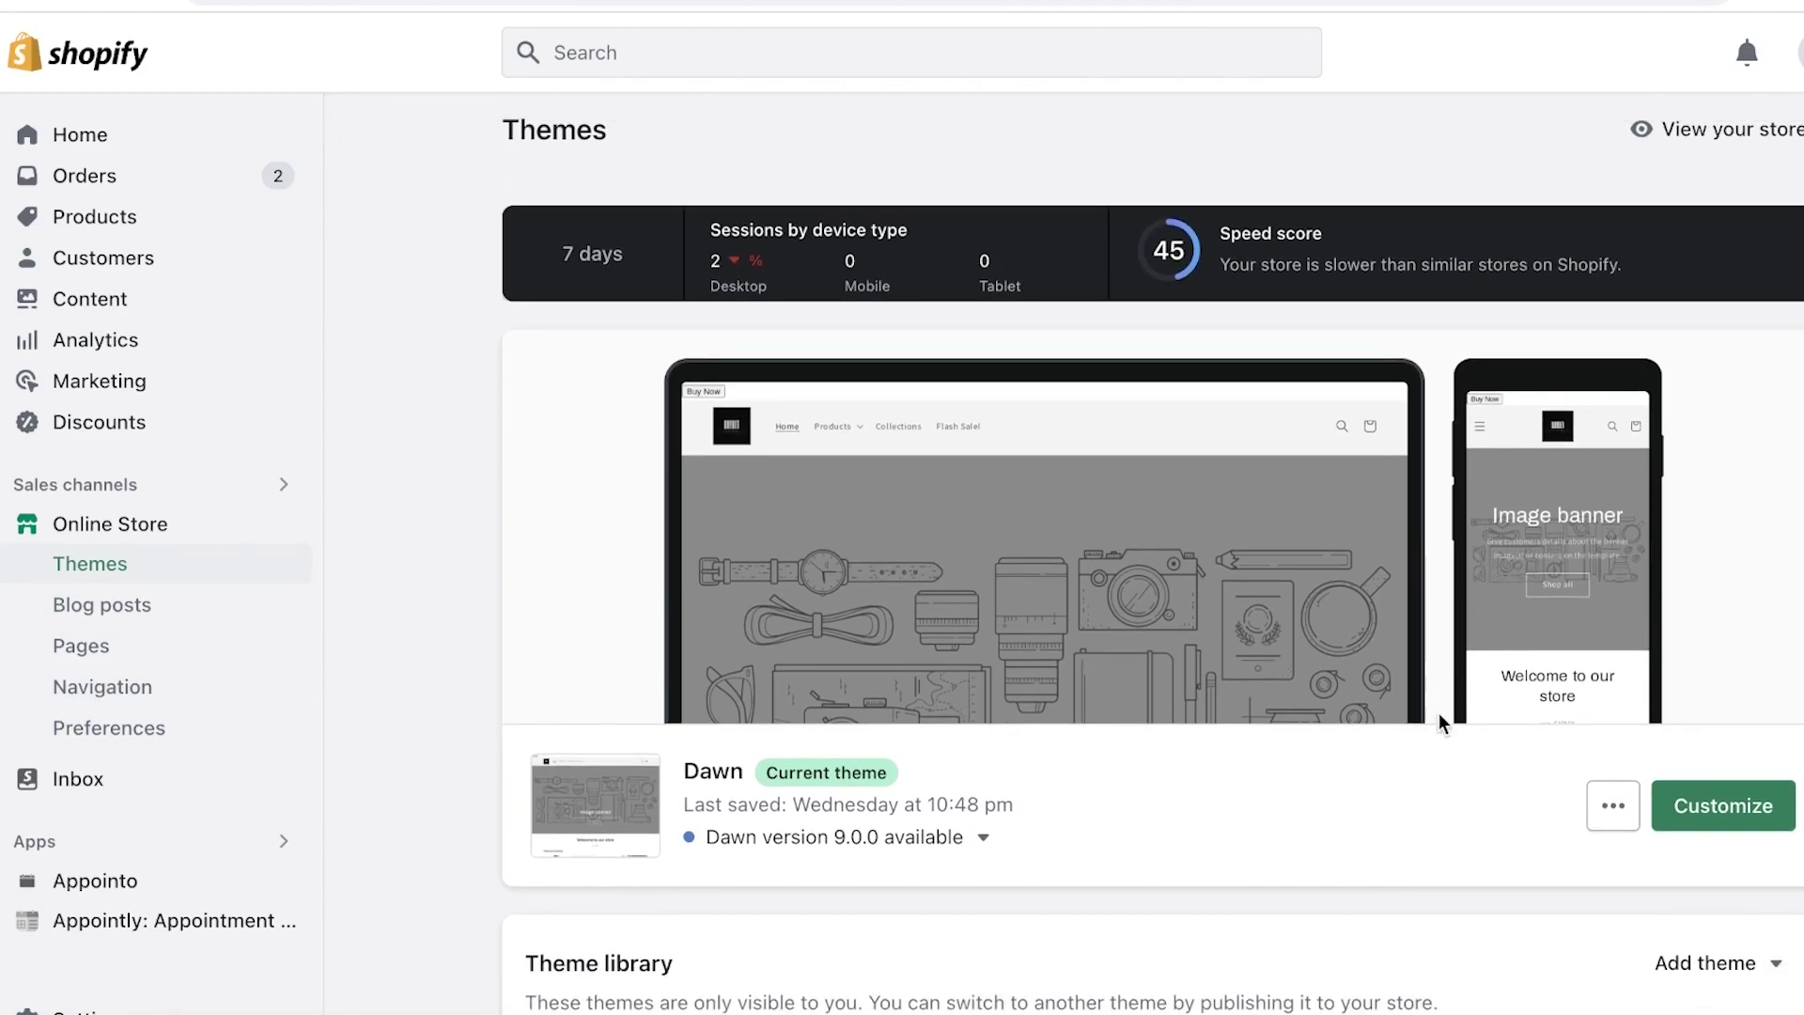
{"action": "left_click", "coordinate": [1736, 806]}
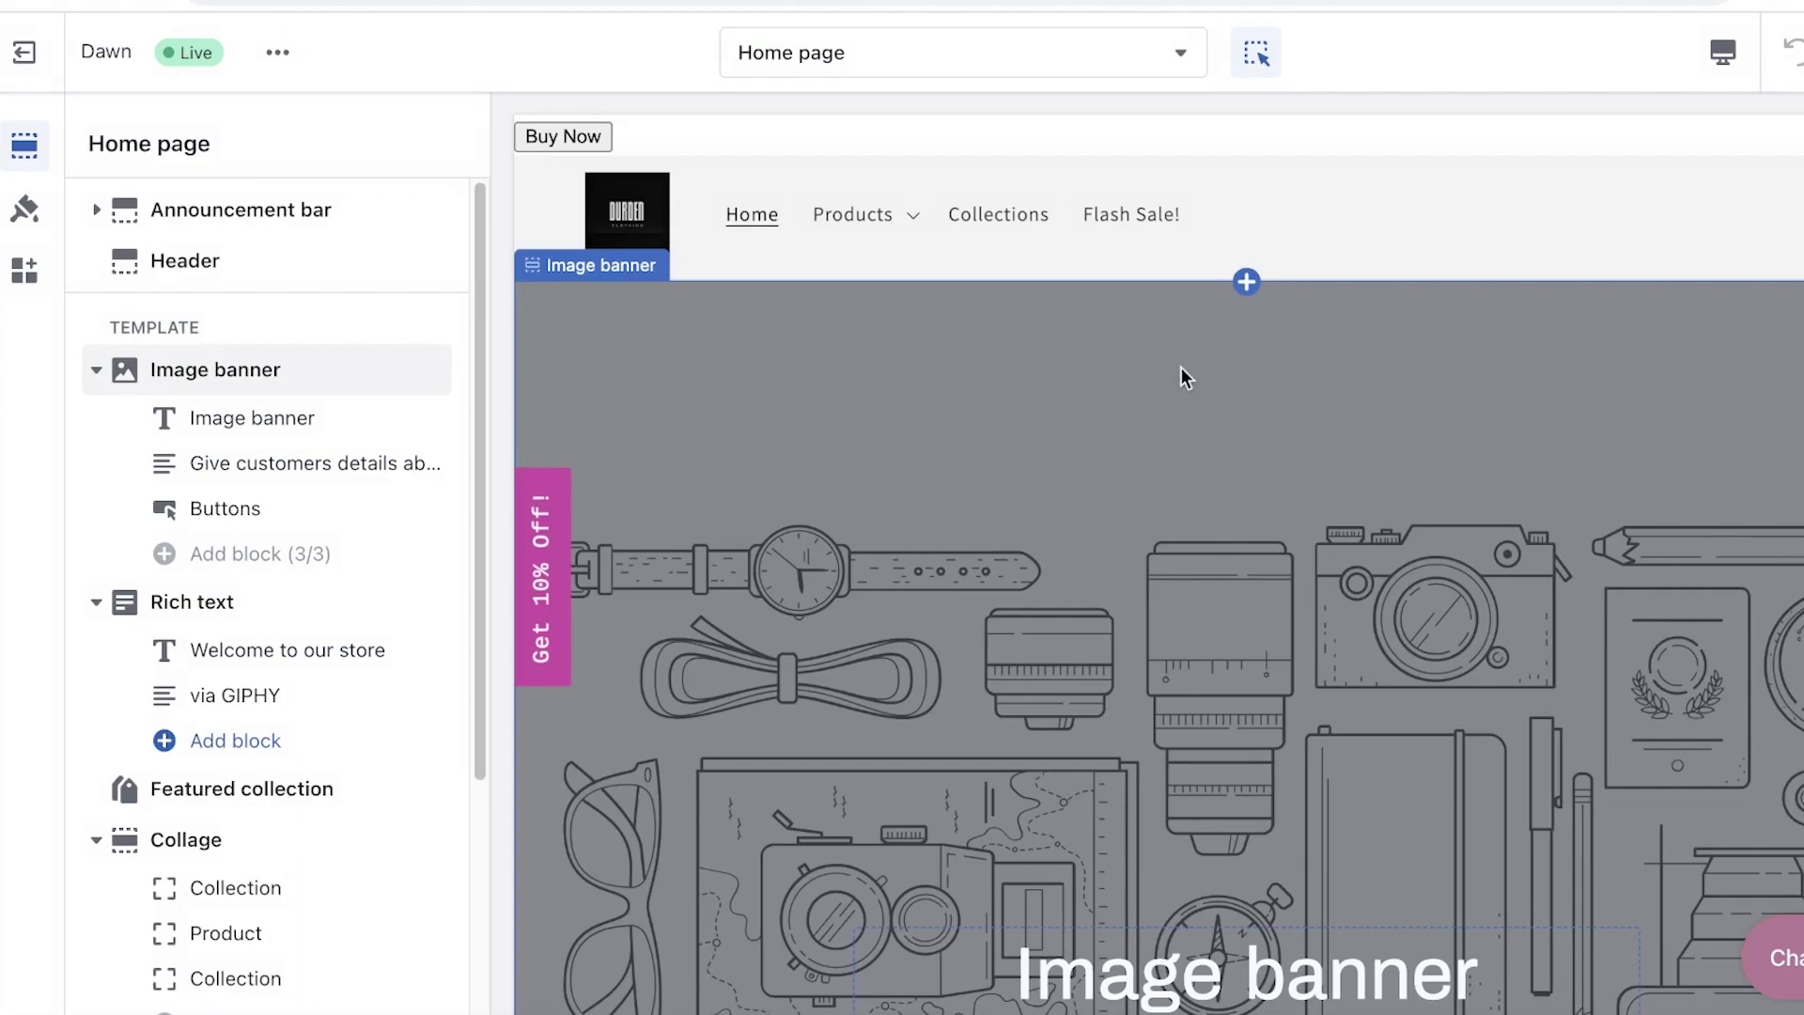
Step: Switch the theme editor to the Products > Default product template and look over its preview
{"action": "left_click", "coordinate": [1035, 56]}
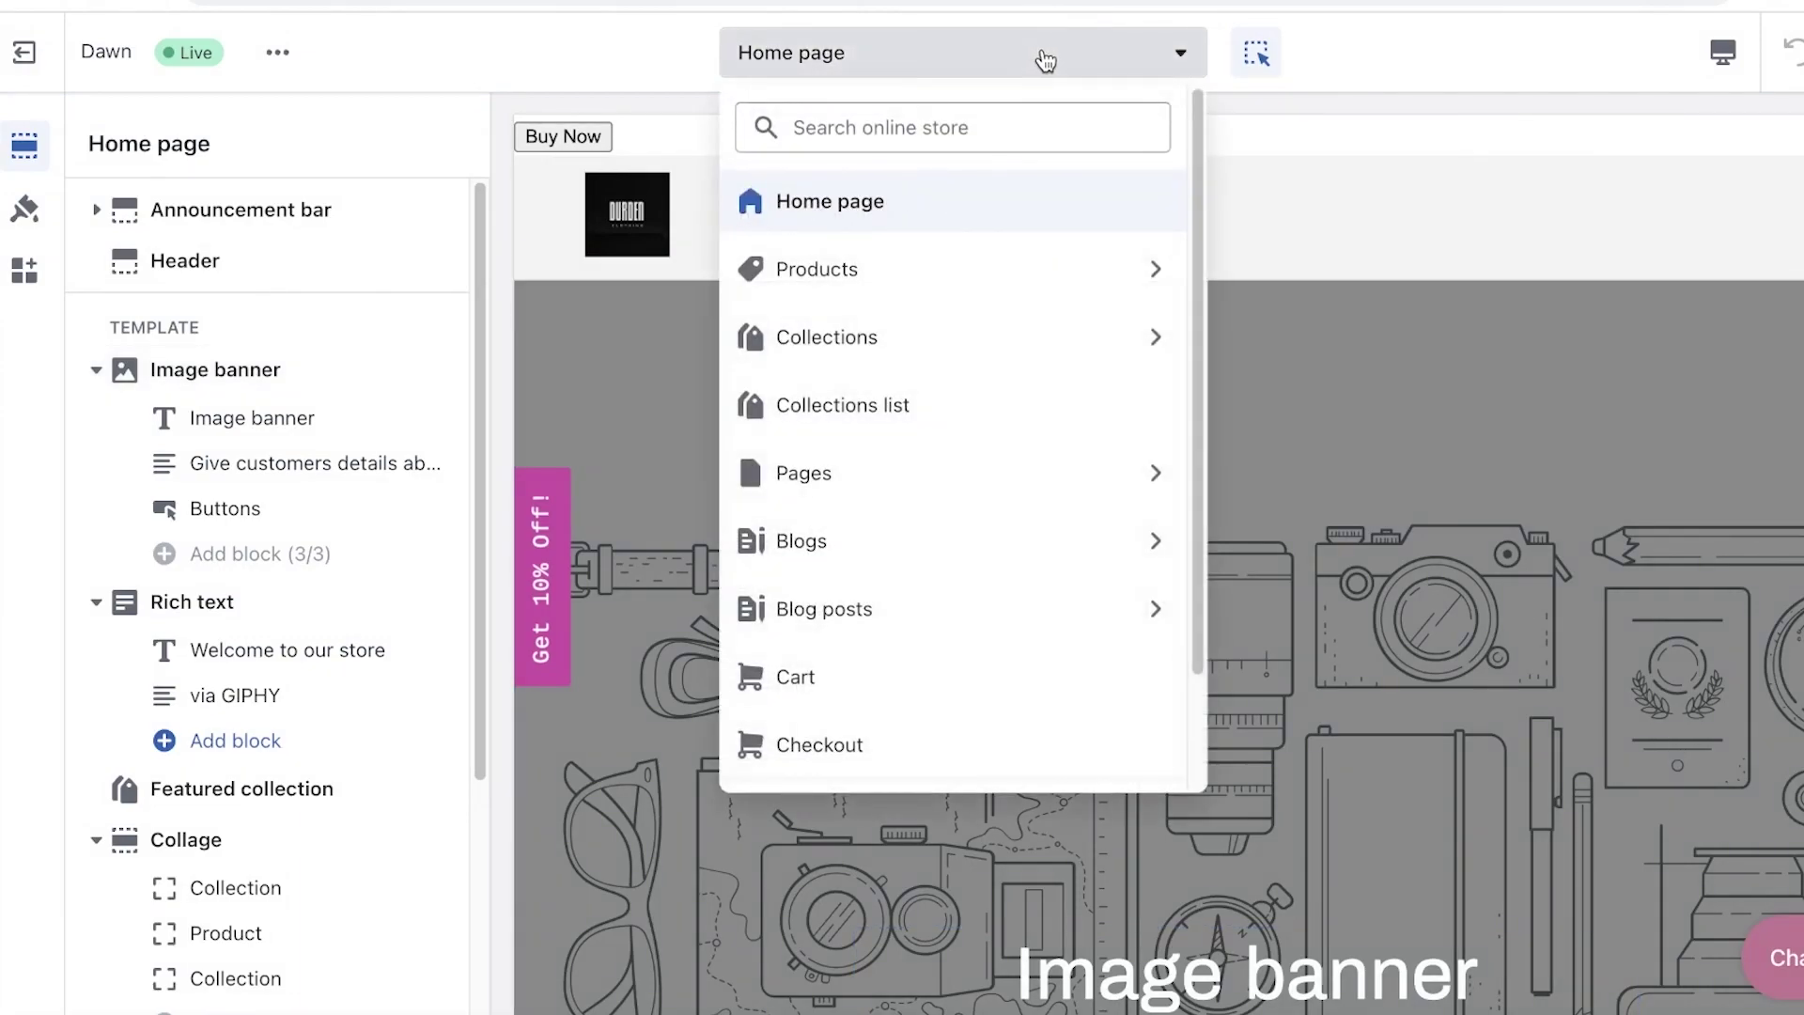
{"action": "left_click", "coordinate": [978, 273]}
{"action": "left_click", "coordinate": [902, 277]}
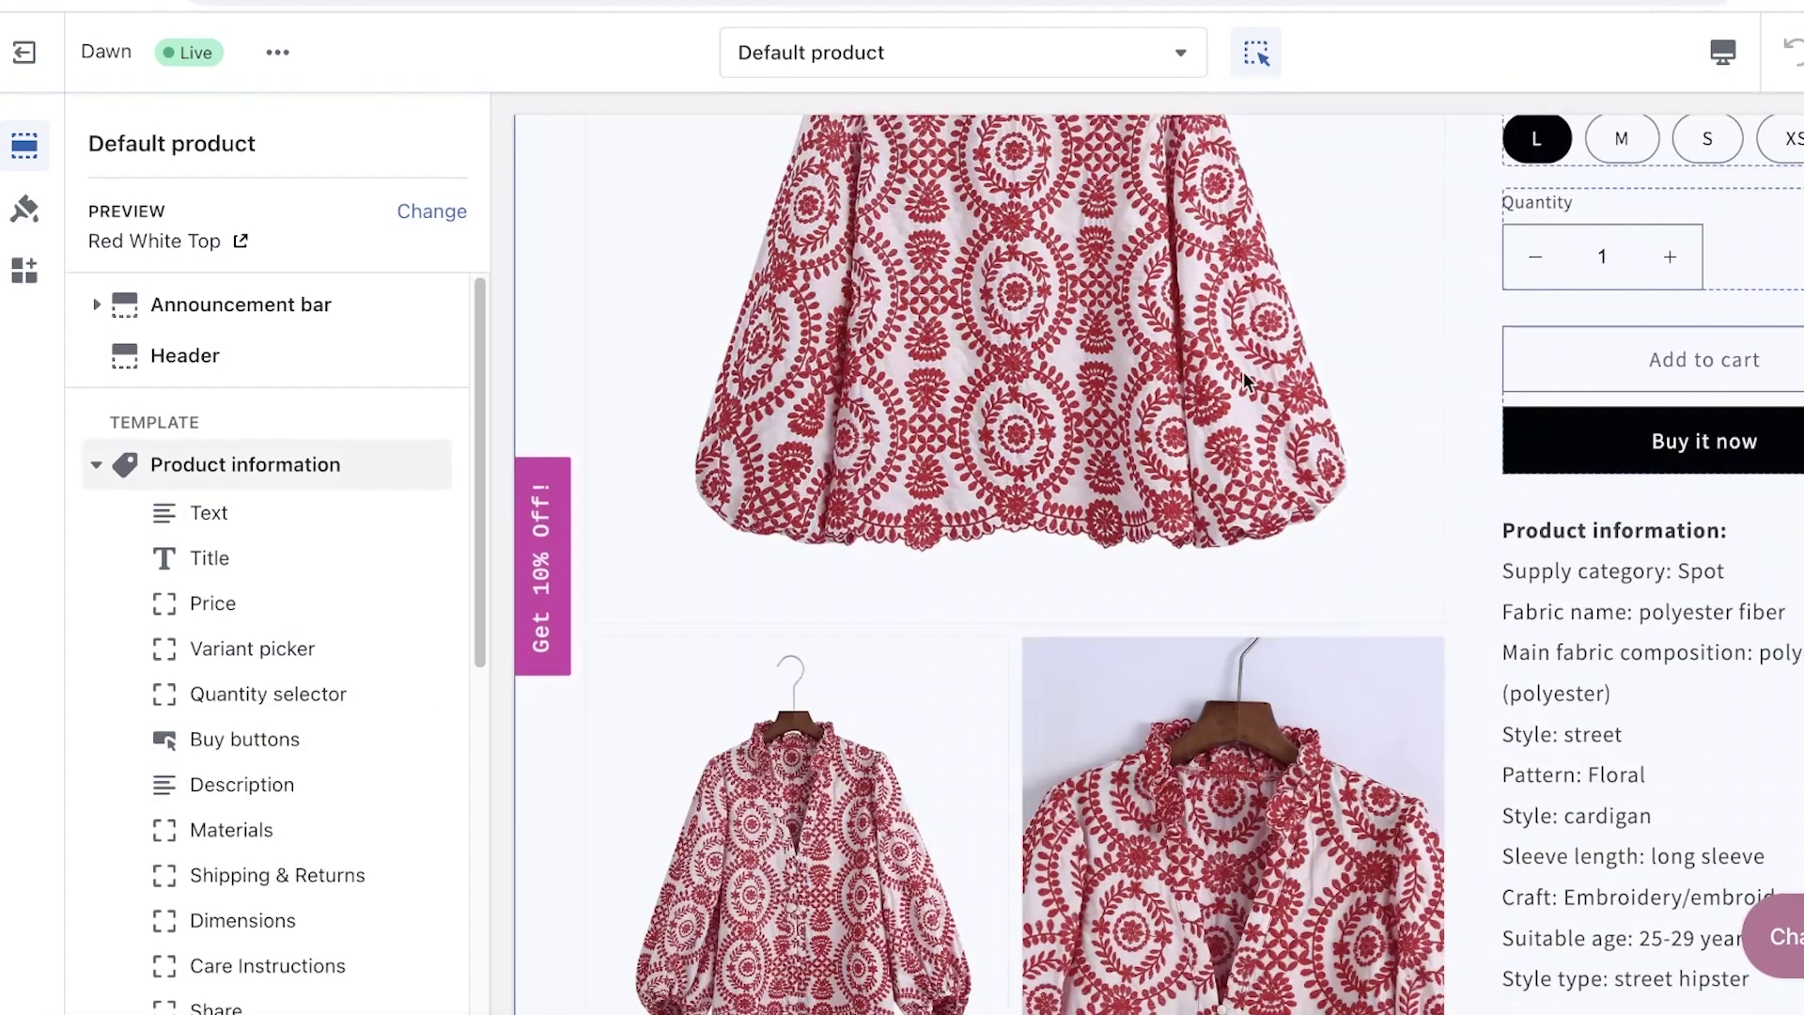
{"action": "scroll", "coordinate": [1353, 354], "scroll_direction": "down", "scroll_amount": 3}
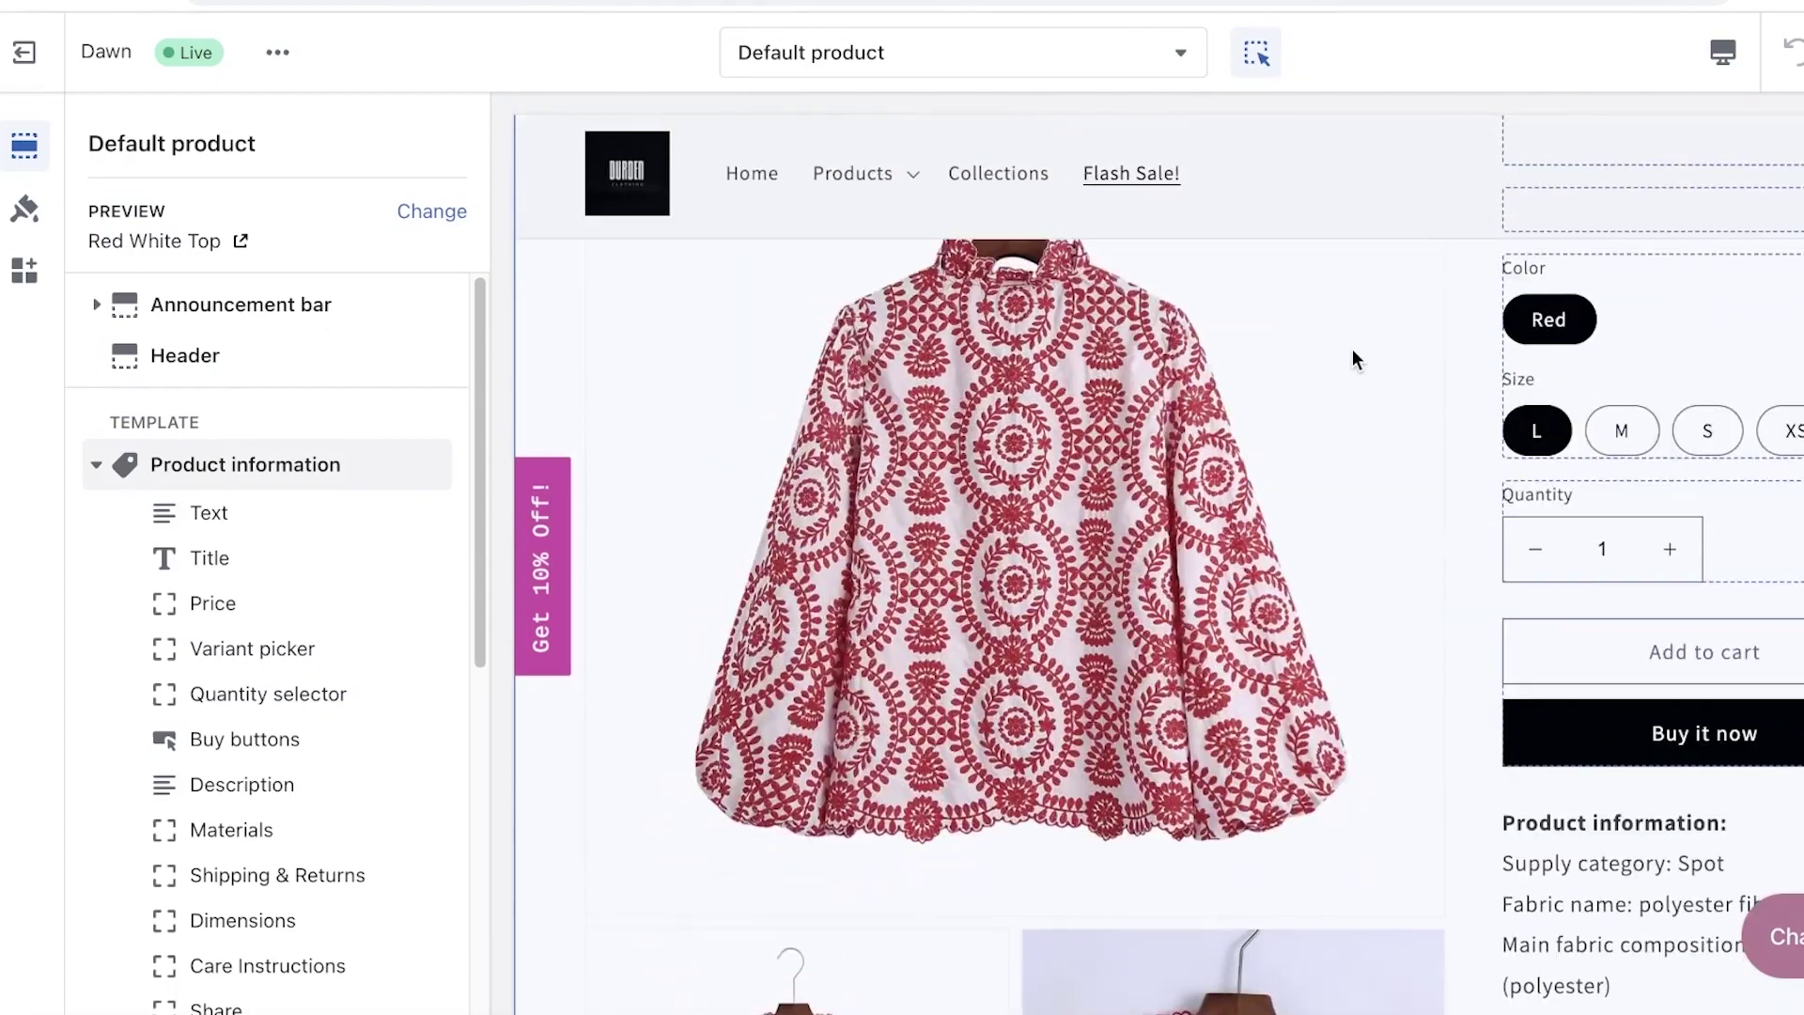
{"action": "scroll", "coordinate": [1313, 371], "scroll_direction": "up", "scroll_amount": 2}
{"action": "scroll", "coordinate": [1314, 371], "scroll_direction": "down", "scroll_amount": 1}
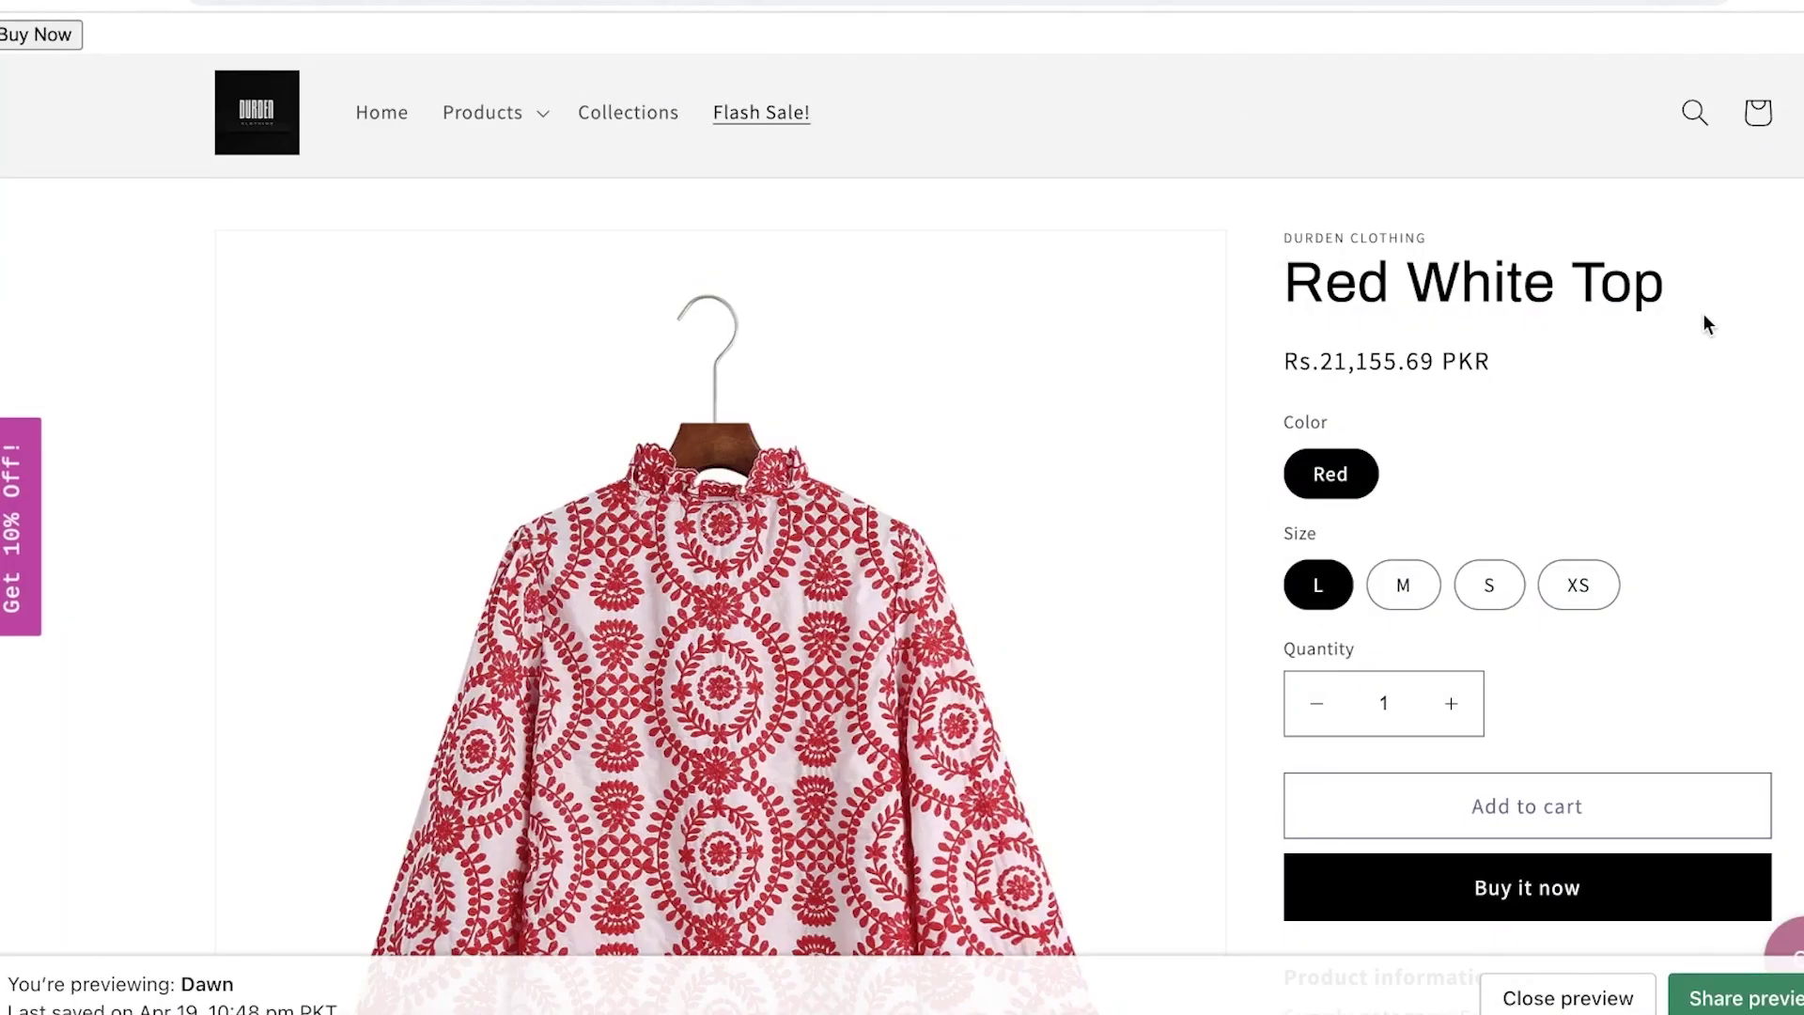
Step: Scroll the editor preview to the footer and try opening page options over the payment icons
{"action": "scroll", "coordinate": [1750, 342], "scroll_direction": "down", "scroll_amount": 1}
{"action": "scroll", "coordinate": [1749, 342], "scroll_direction": "down", "scroll_amount": 15}
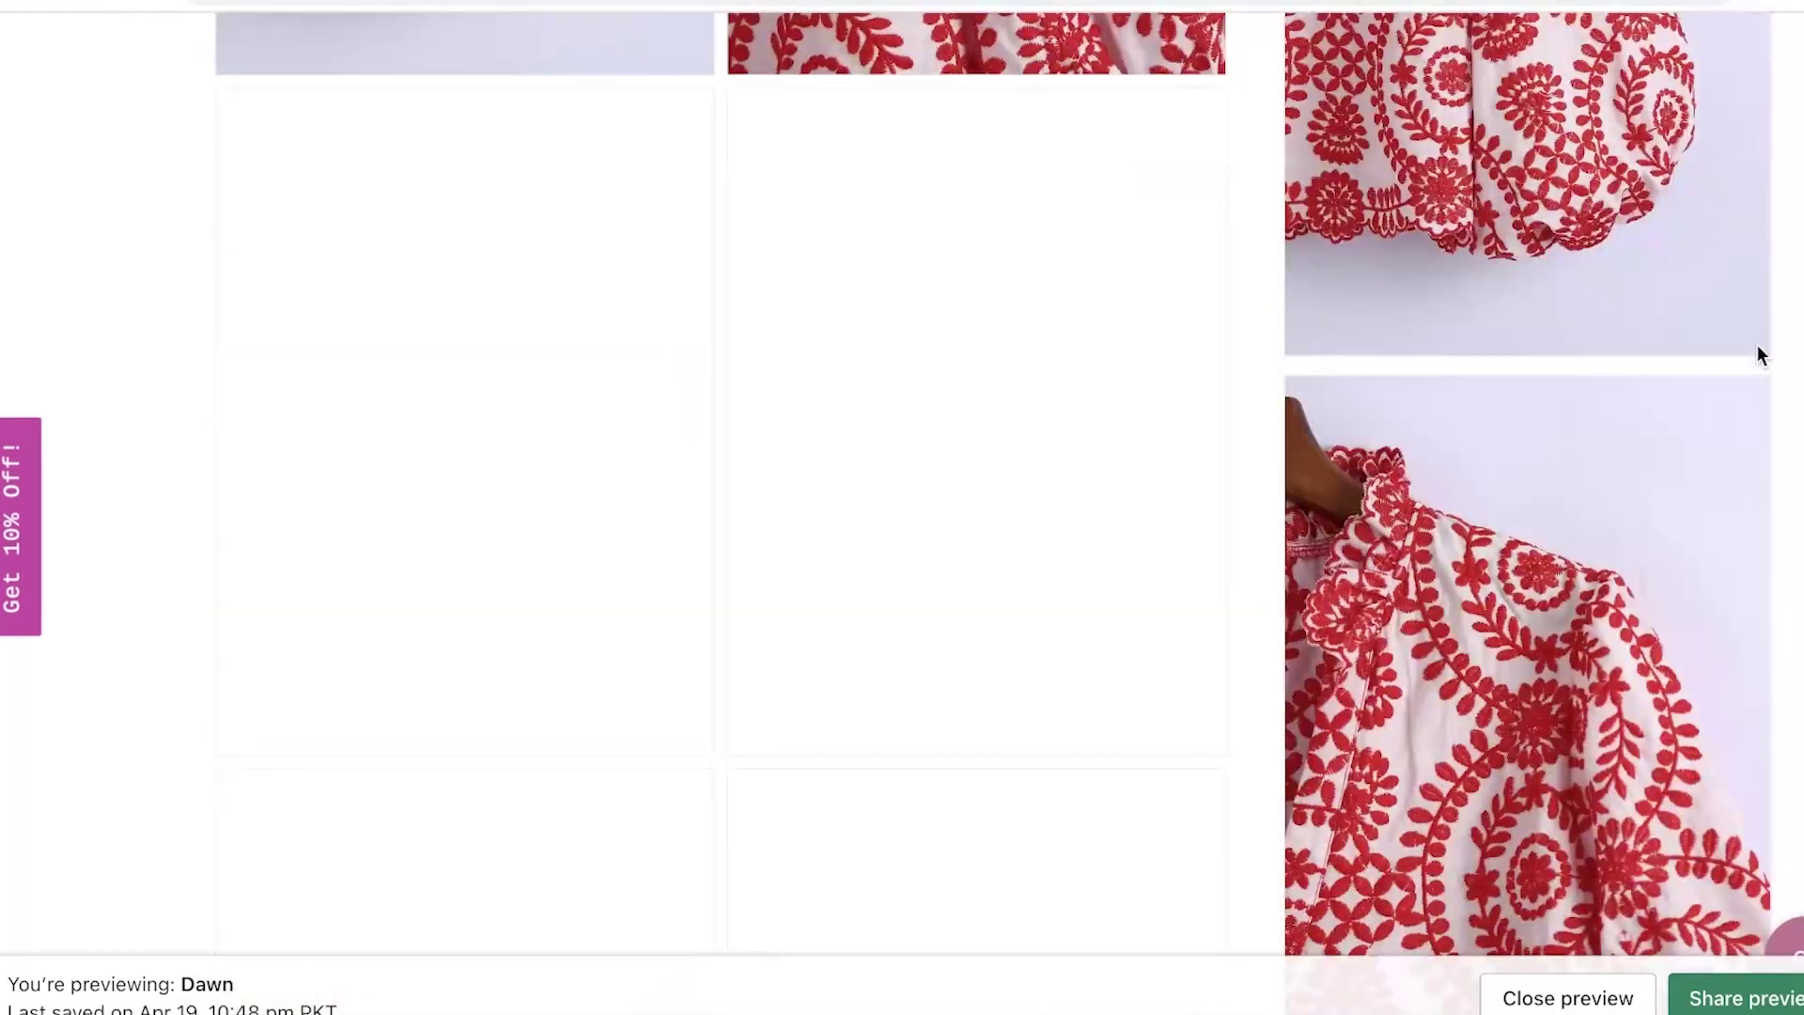
{"action": "scroll", "coordinate": [1767, 366], "scroll_direction": "down", "scroll_amount": 15}
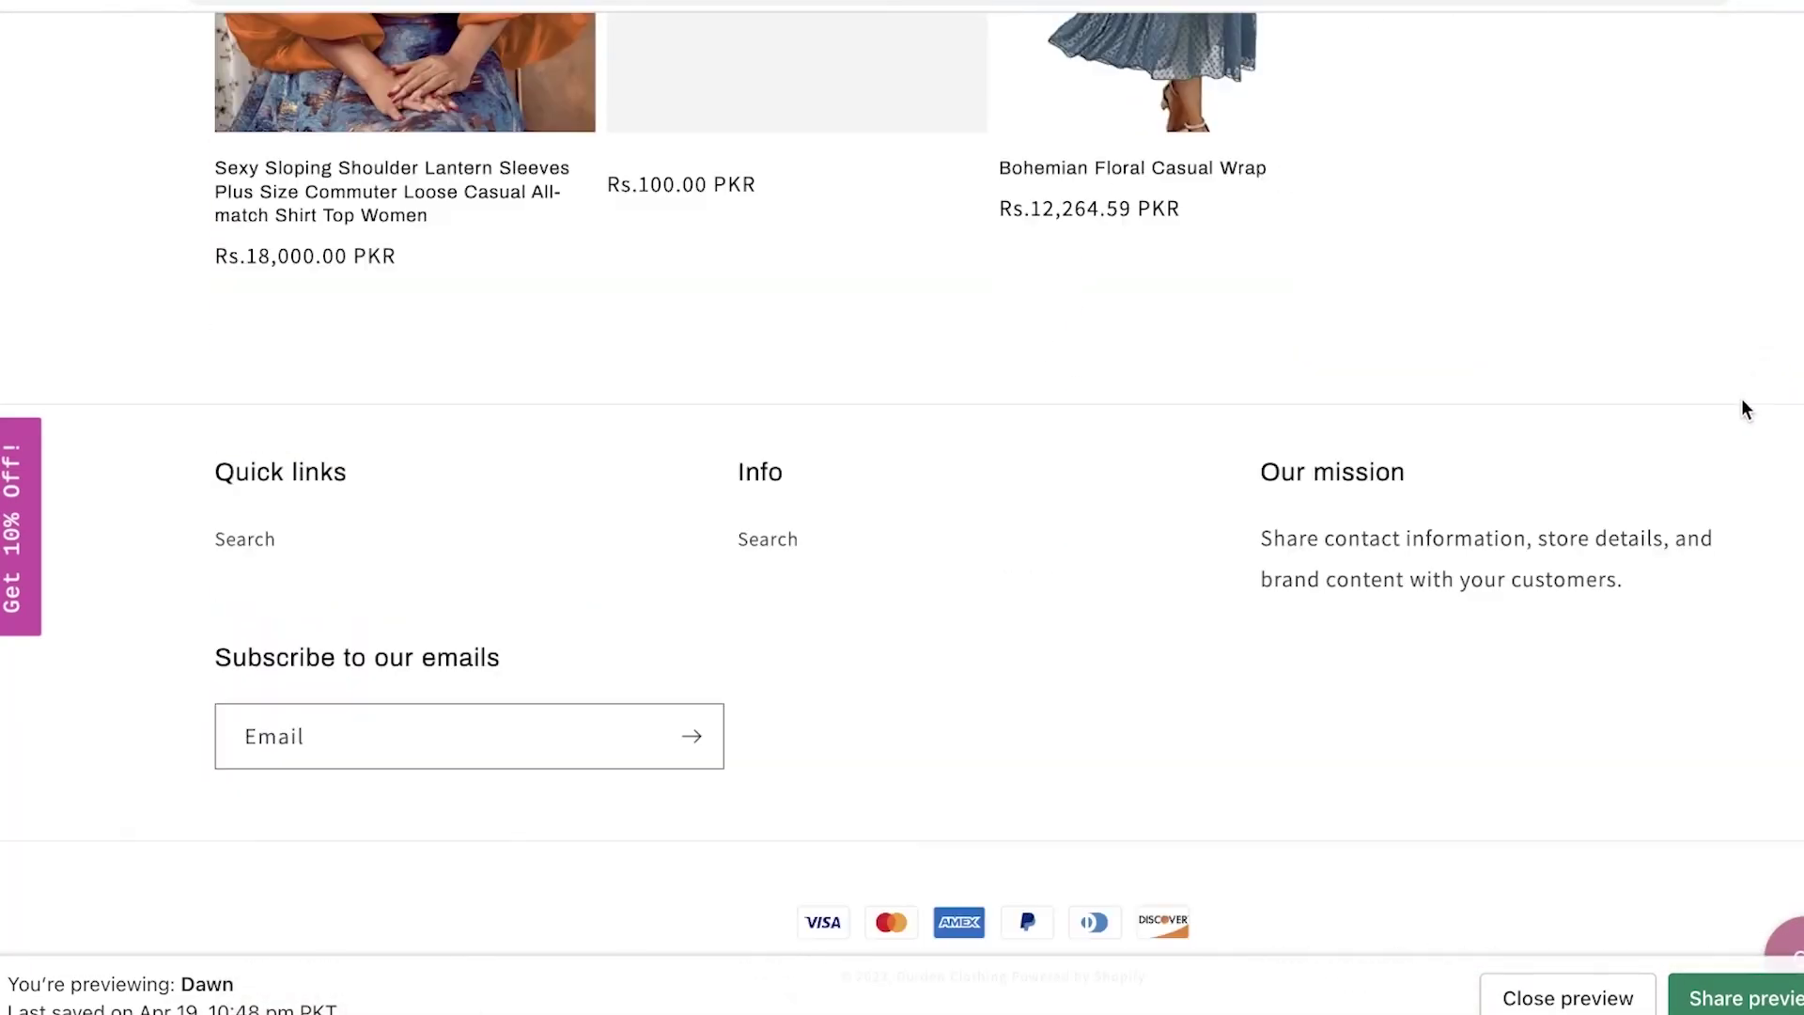
{"action": "right_click", "coordinate": [919, 925]}
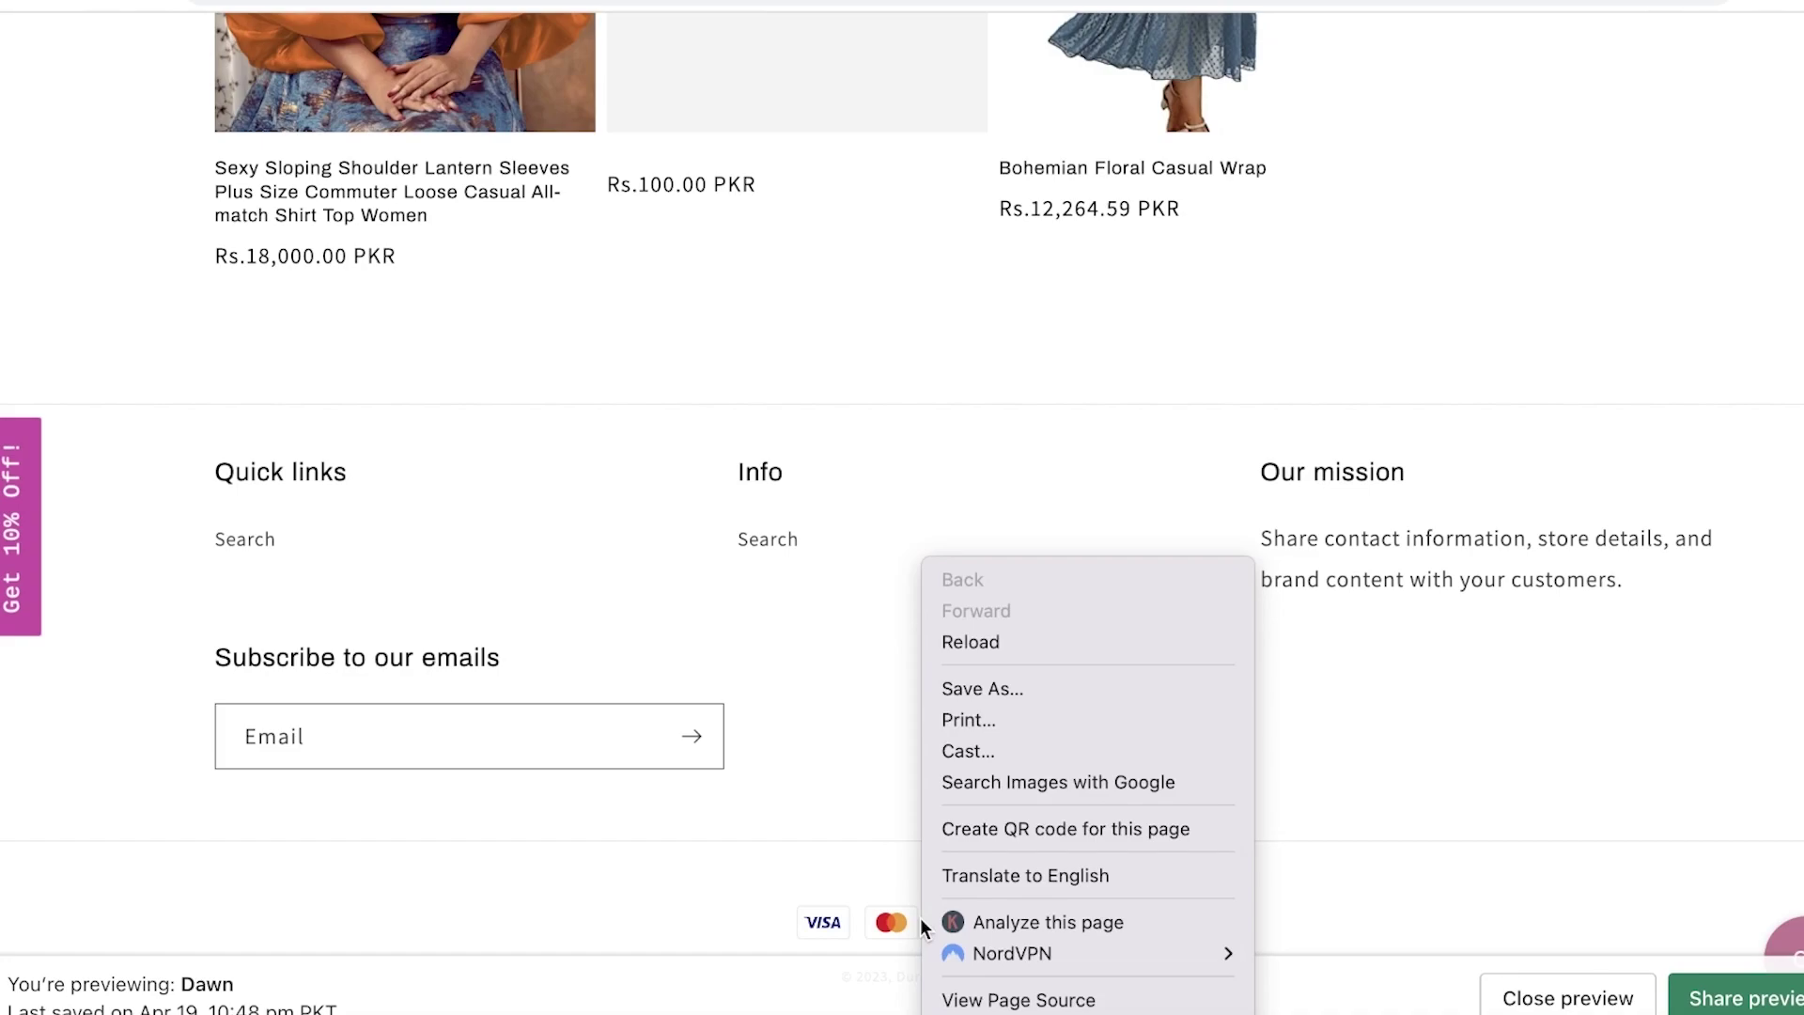
{"action": "left_click", "coordinate": [858, 921]}
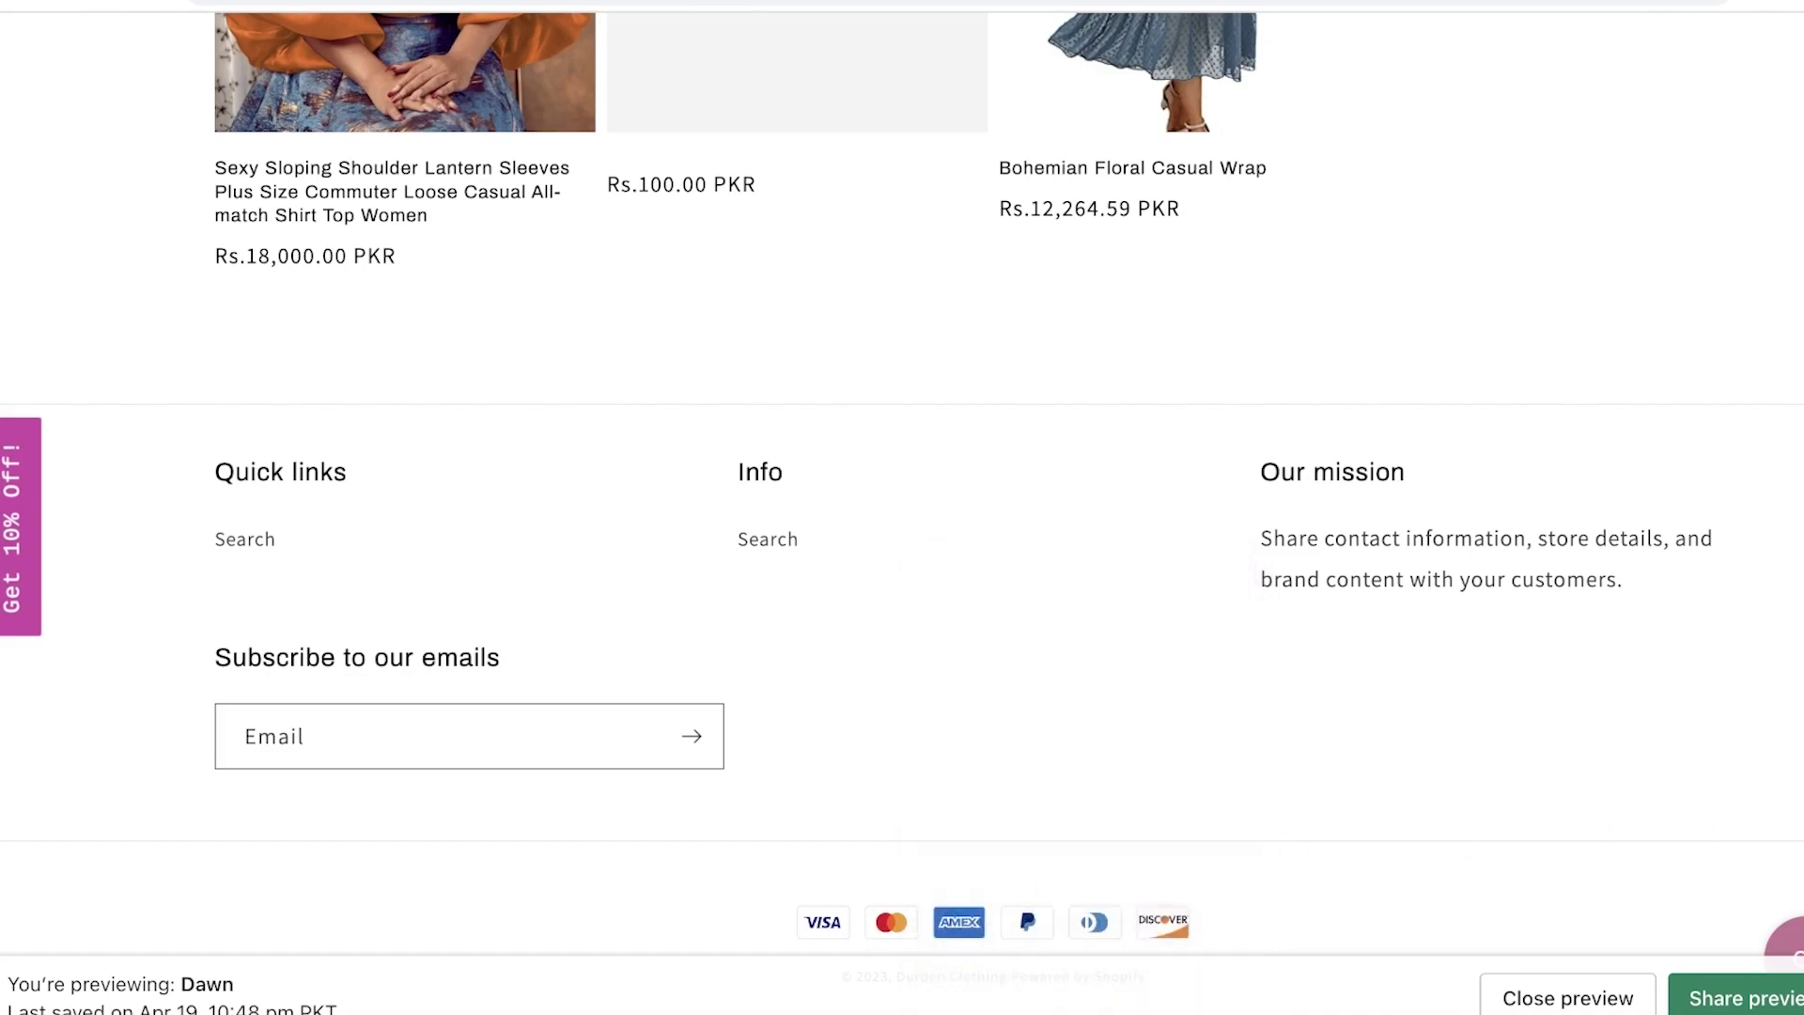
{"action": "right_click", "coordinate": [932, 918]}
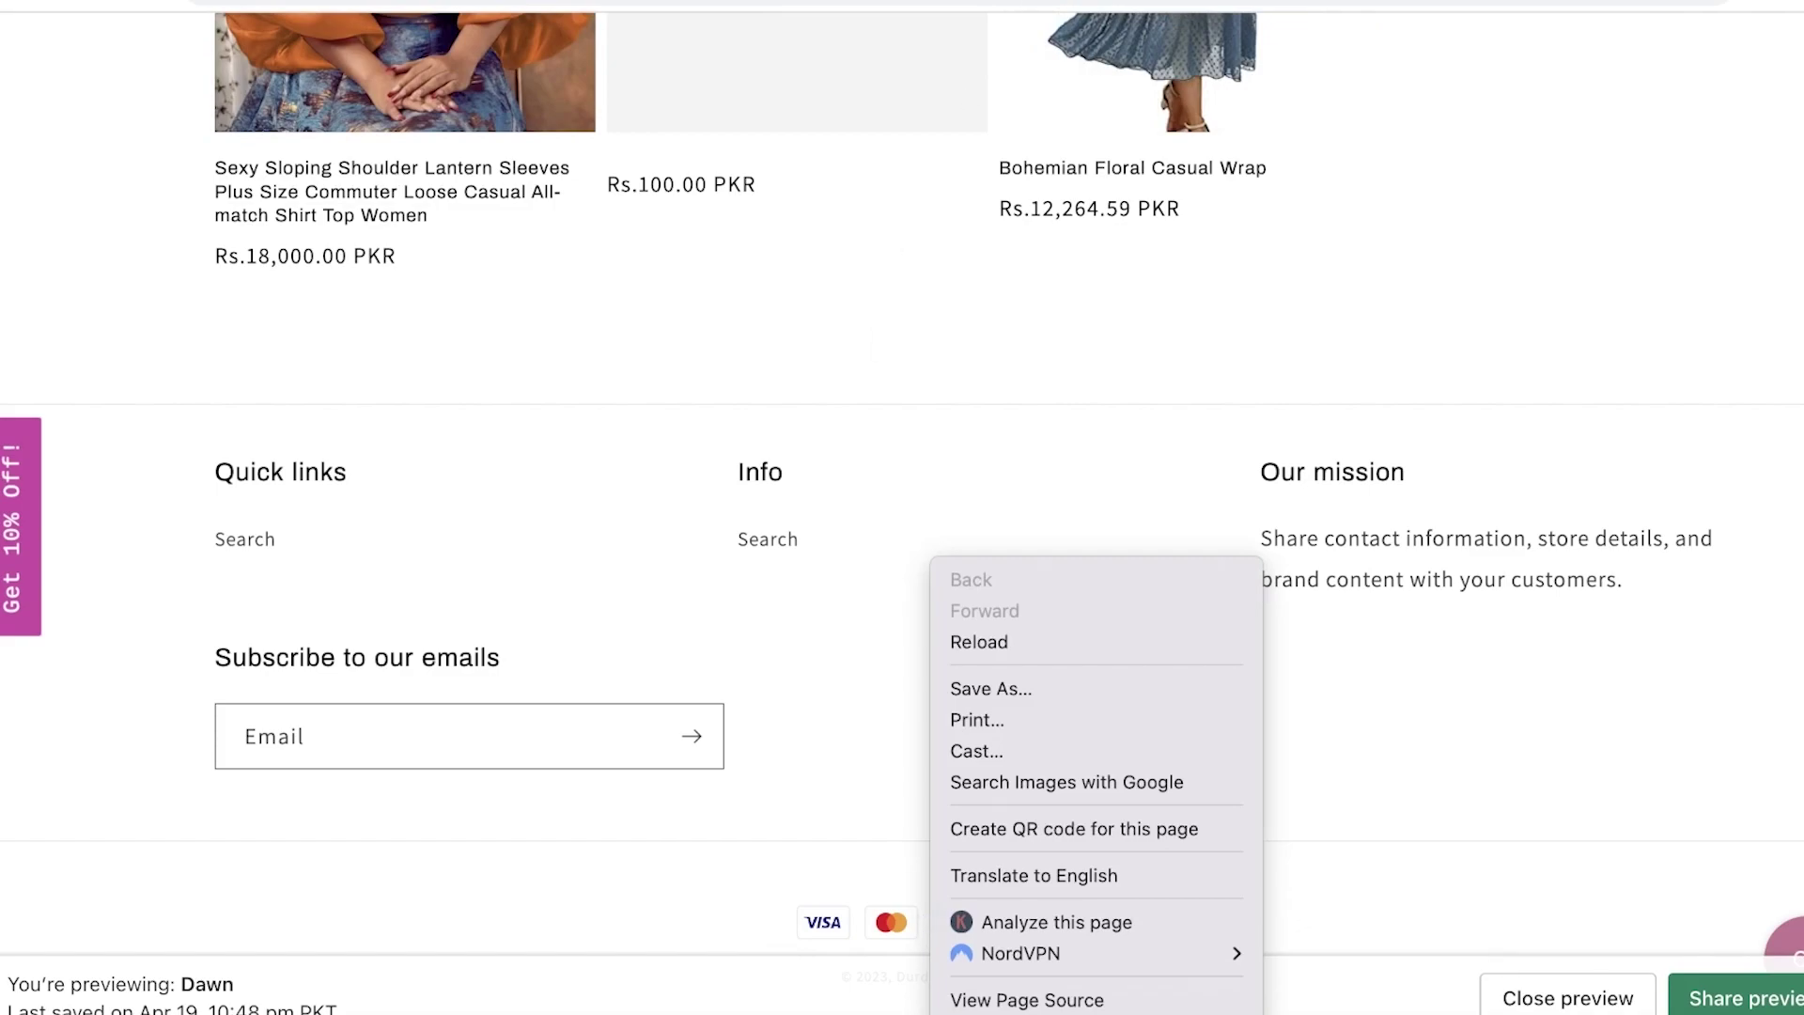
Step: Copy the product page address and load it in a new incognito window
{"action": "left_click", "coordinate": [1020, 5]}
{"action": "right_click", "coordinate": [1020, 8]}
{"action": "left_click", "coordinate": [1041, 161]}
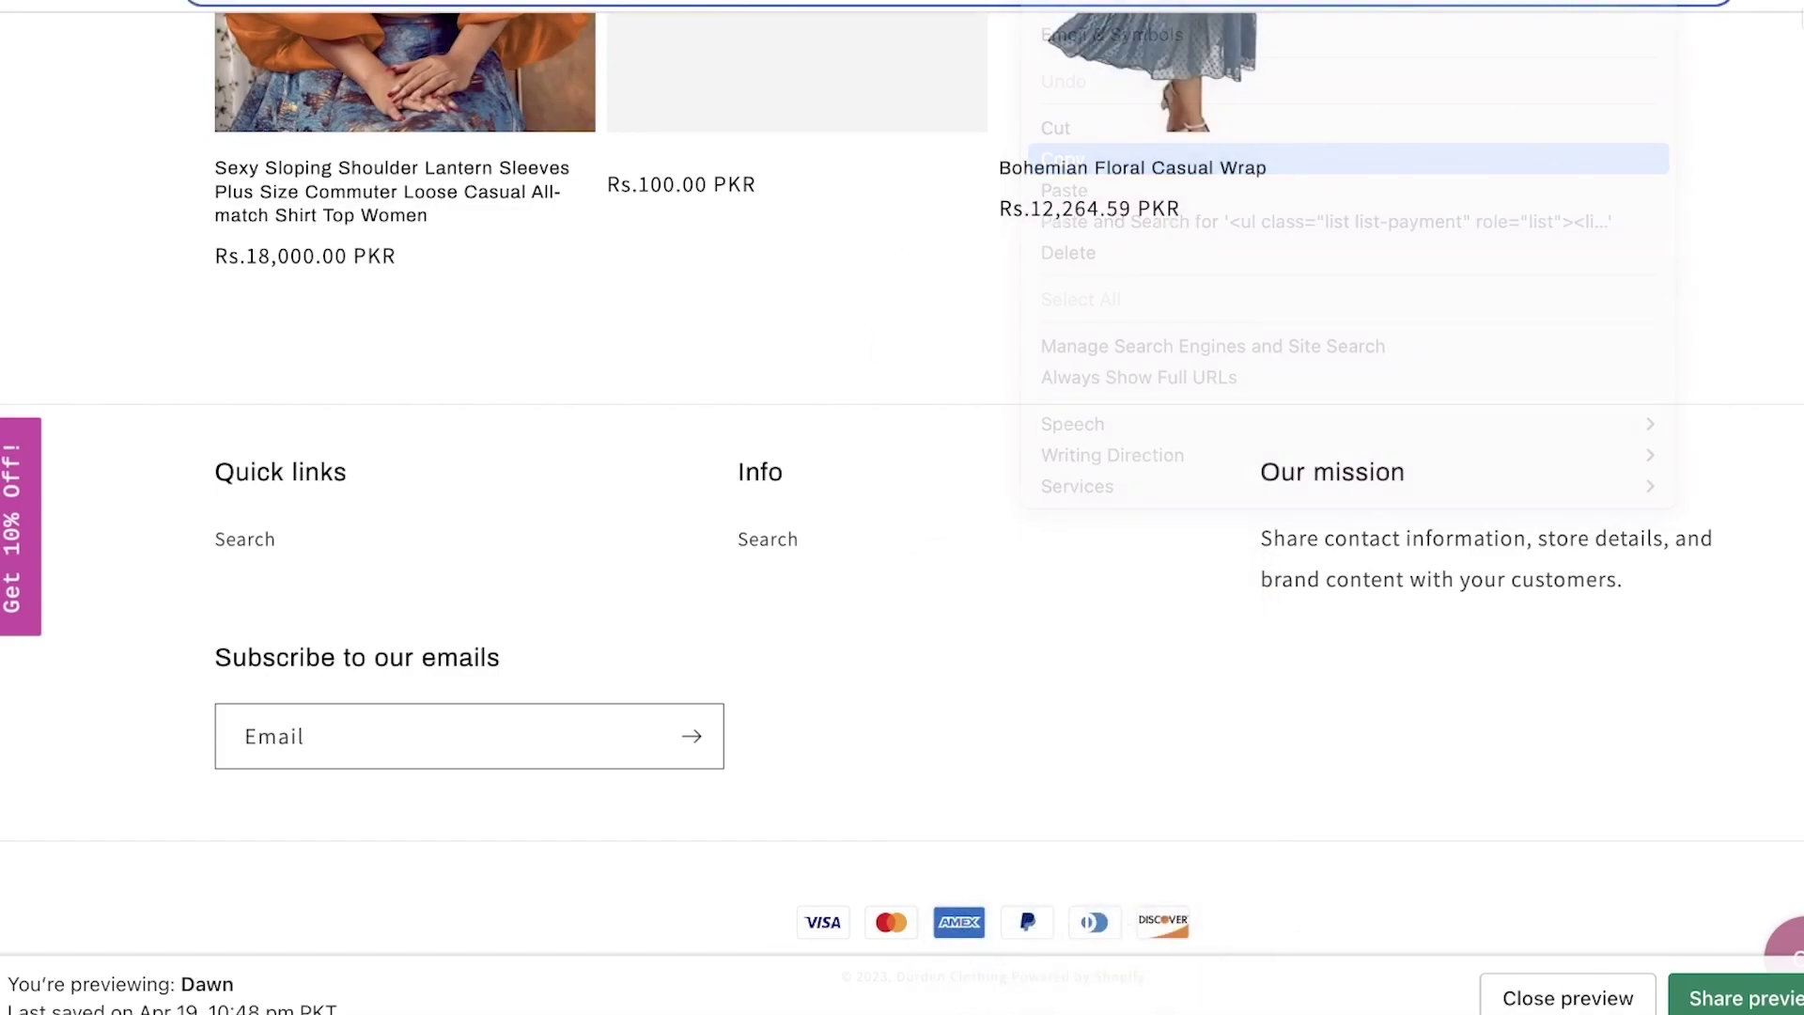
{"action": "left_click", "coordinate": [1785, 3]}
{"action": "left_click", "coordinate": [1651, 117]}
{"action": "right_click", "coordinate": [1165, 2]}
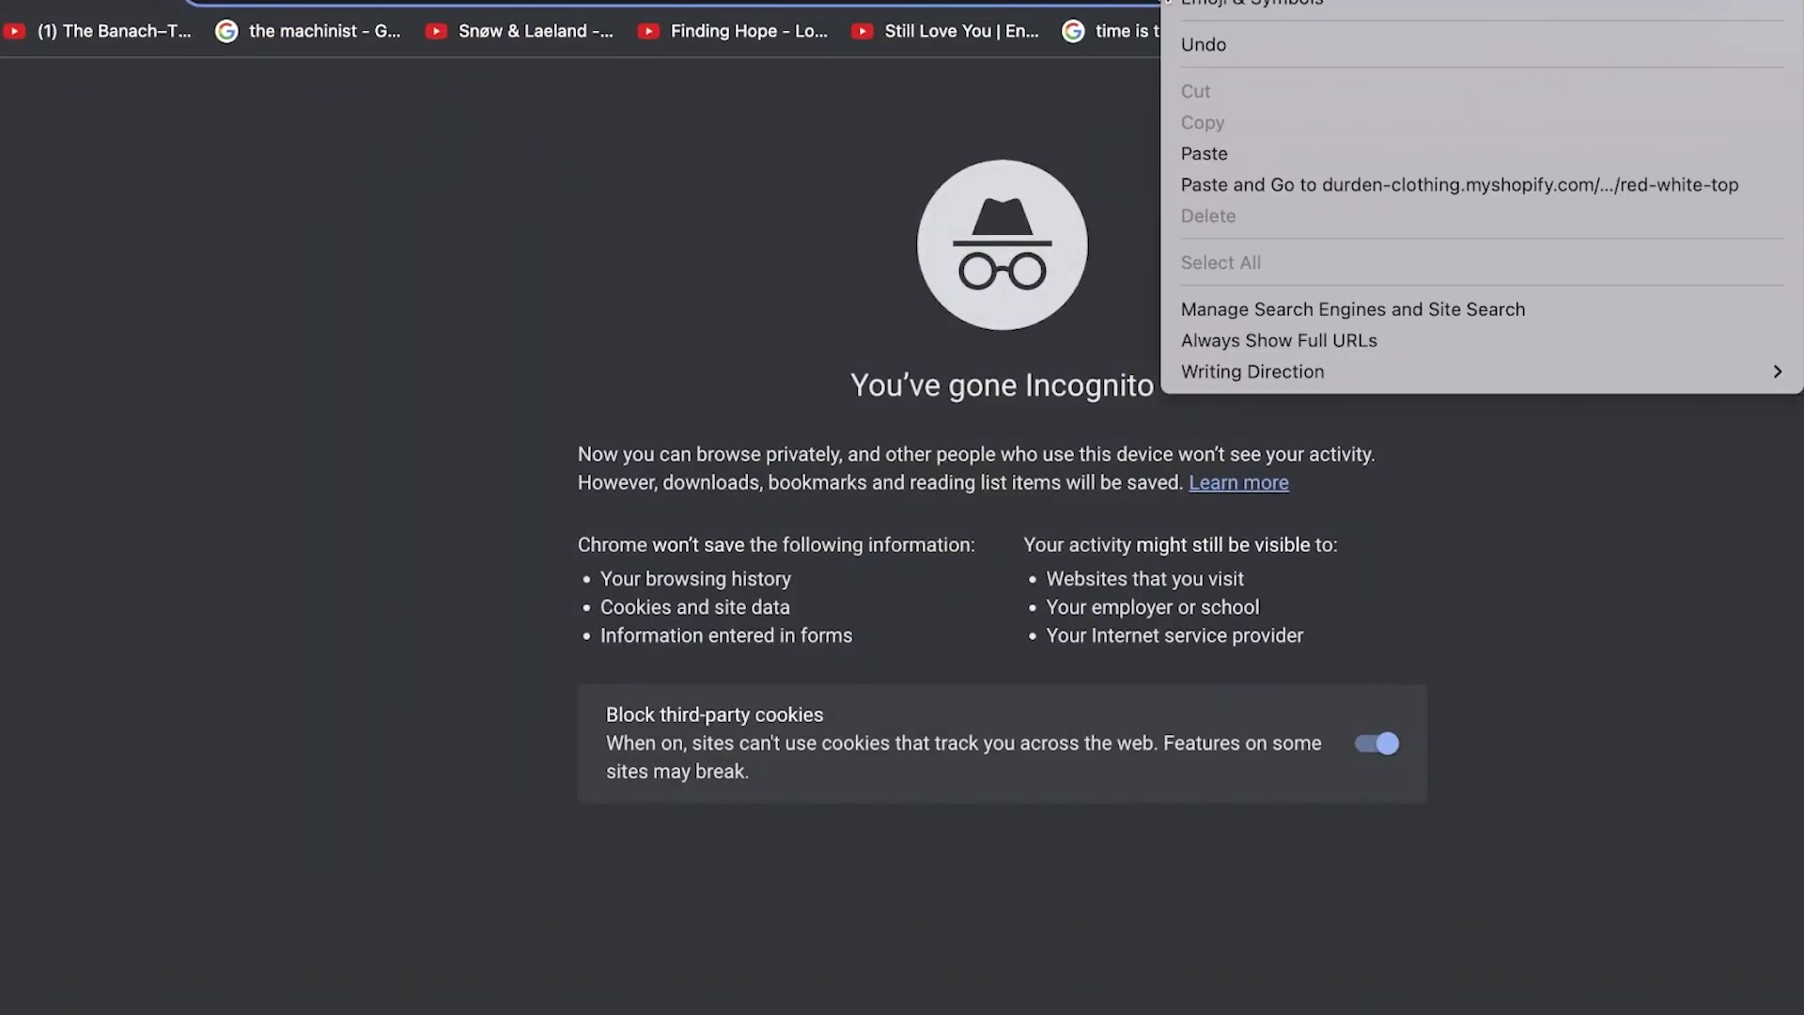
{"action": "left_click", "coordinate": [1231, 197]}
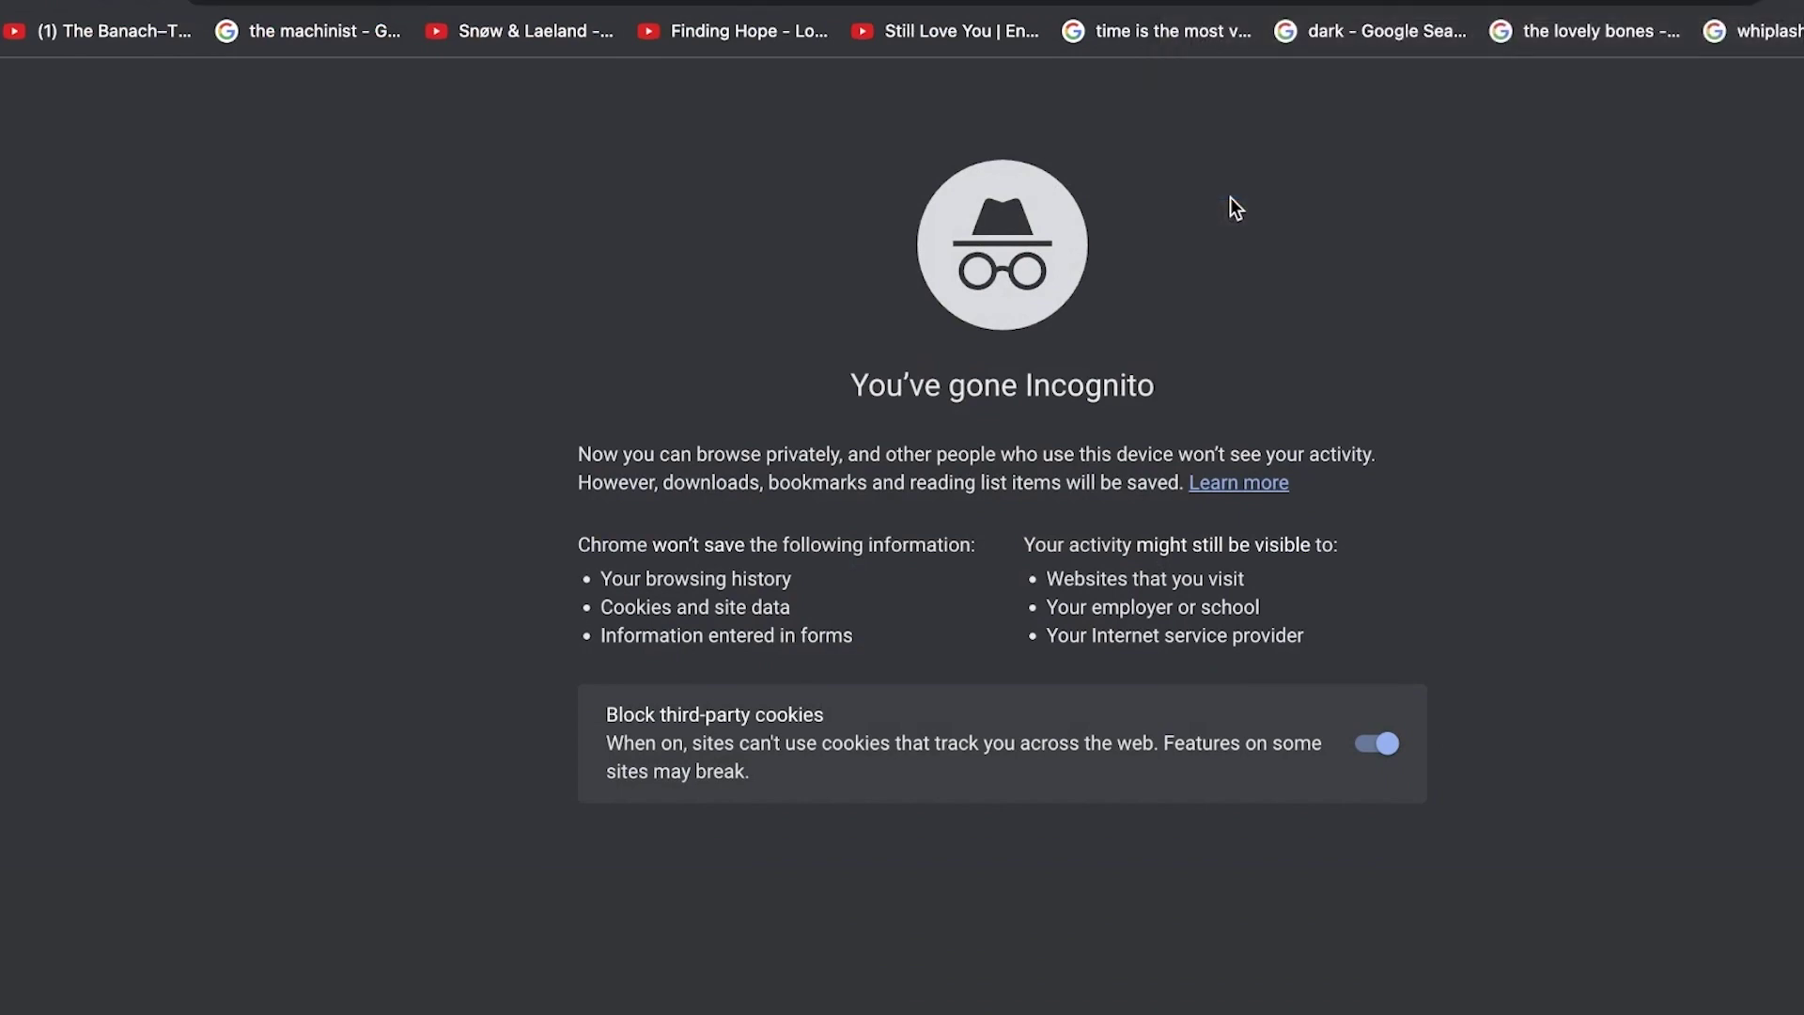
Step: Scroll to the footer and open the page context menu beside the payment icons
{"action": "scroll", "coordinate": [1132, 351], "scroll_direction": "down", "scroll_amount": 20}
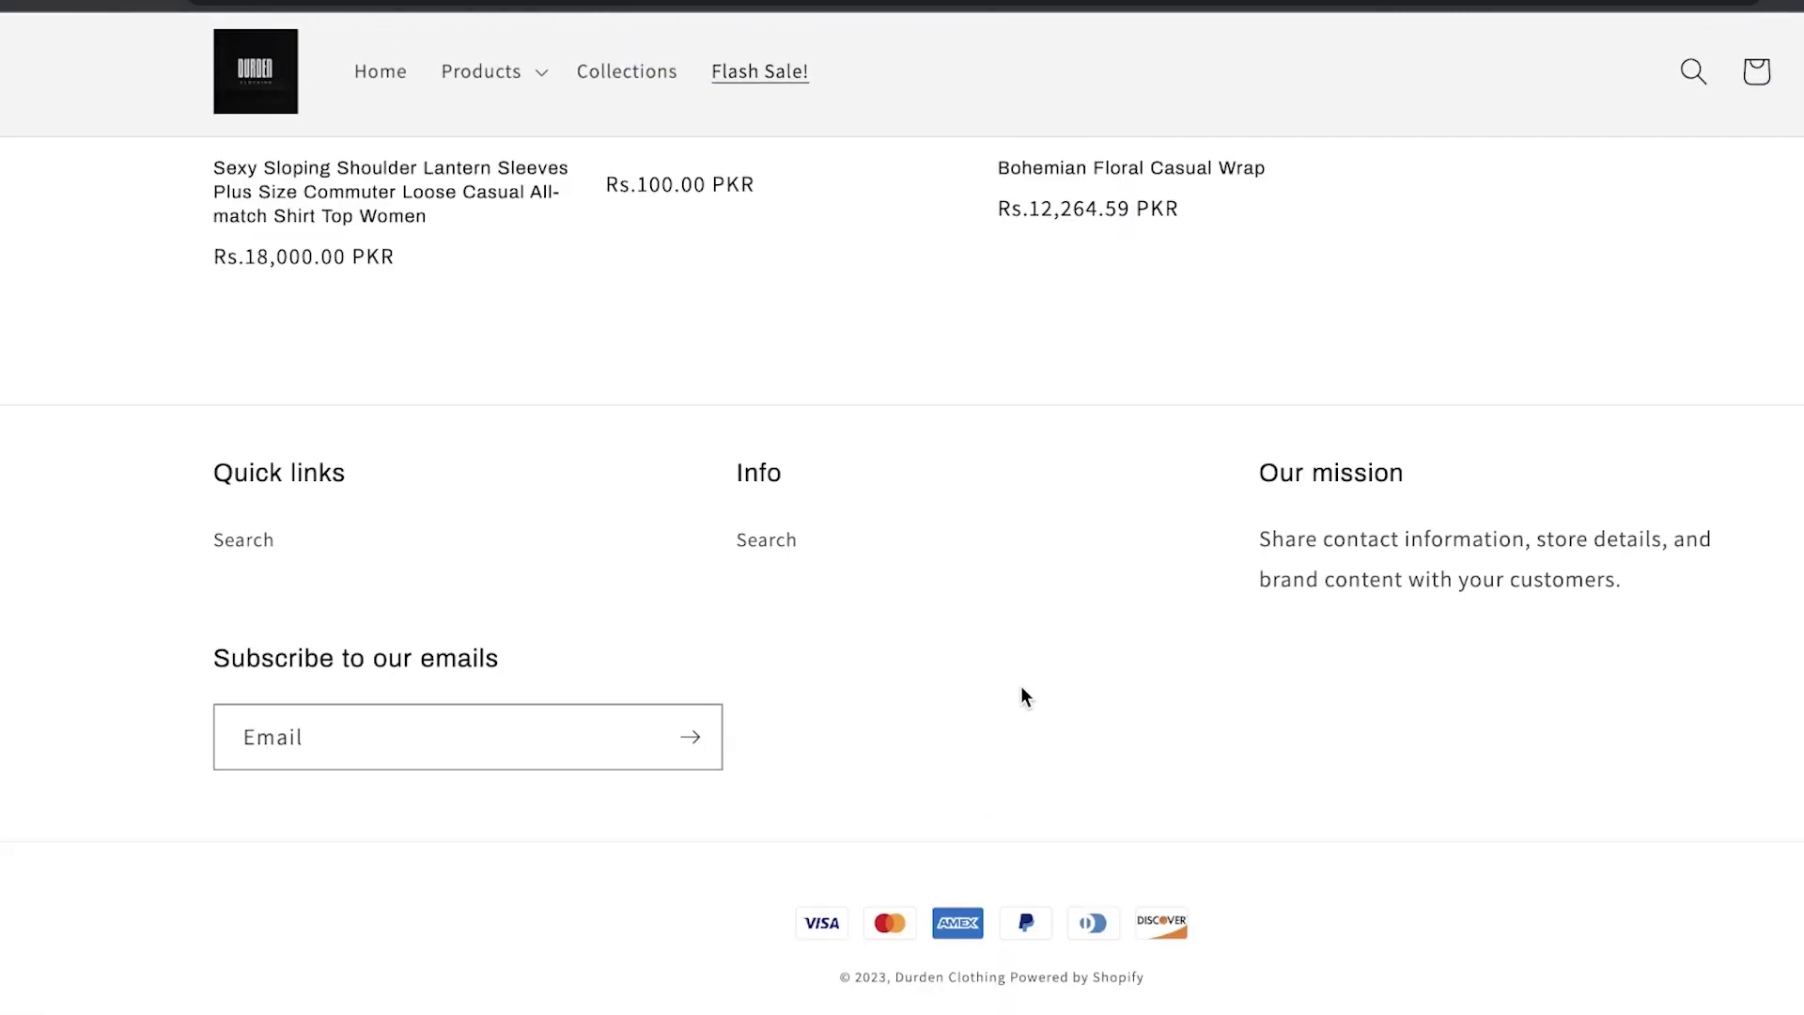
{"action": "right_click", "coordinate": [985, 921]}
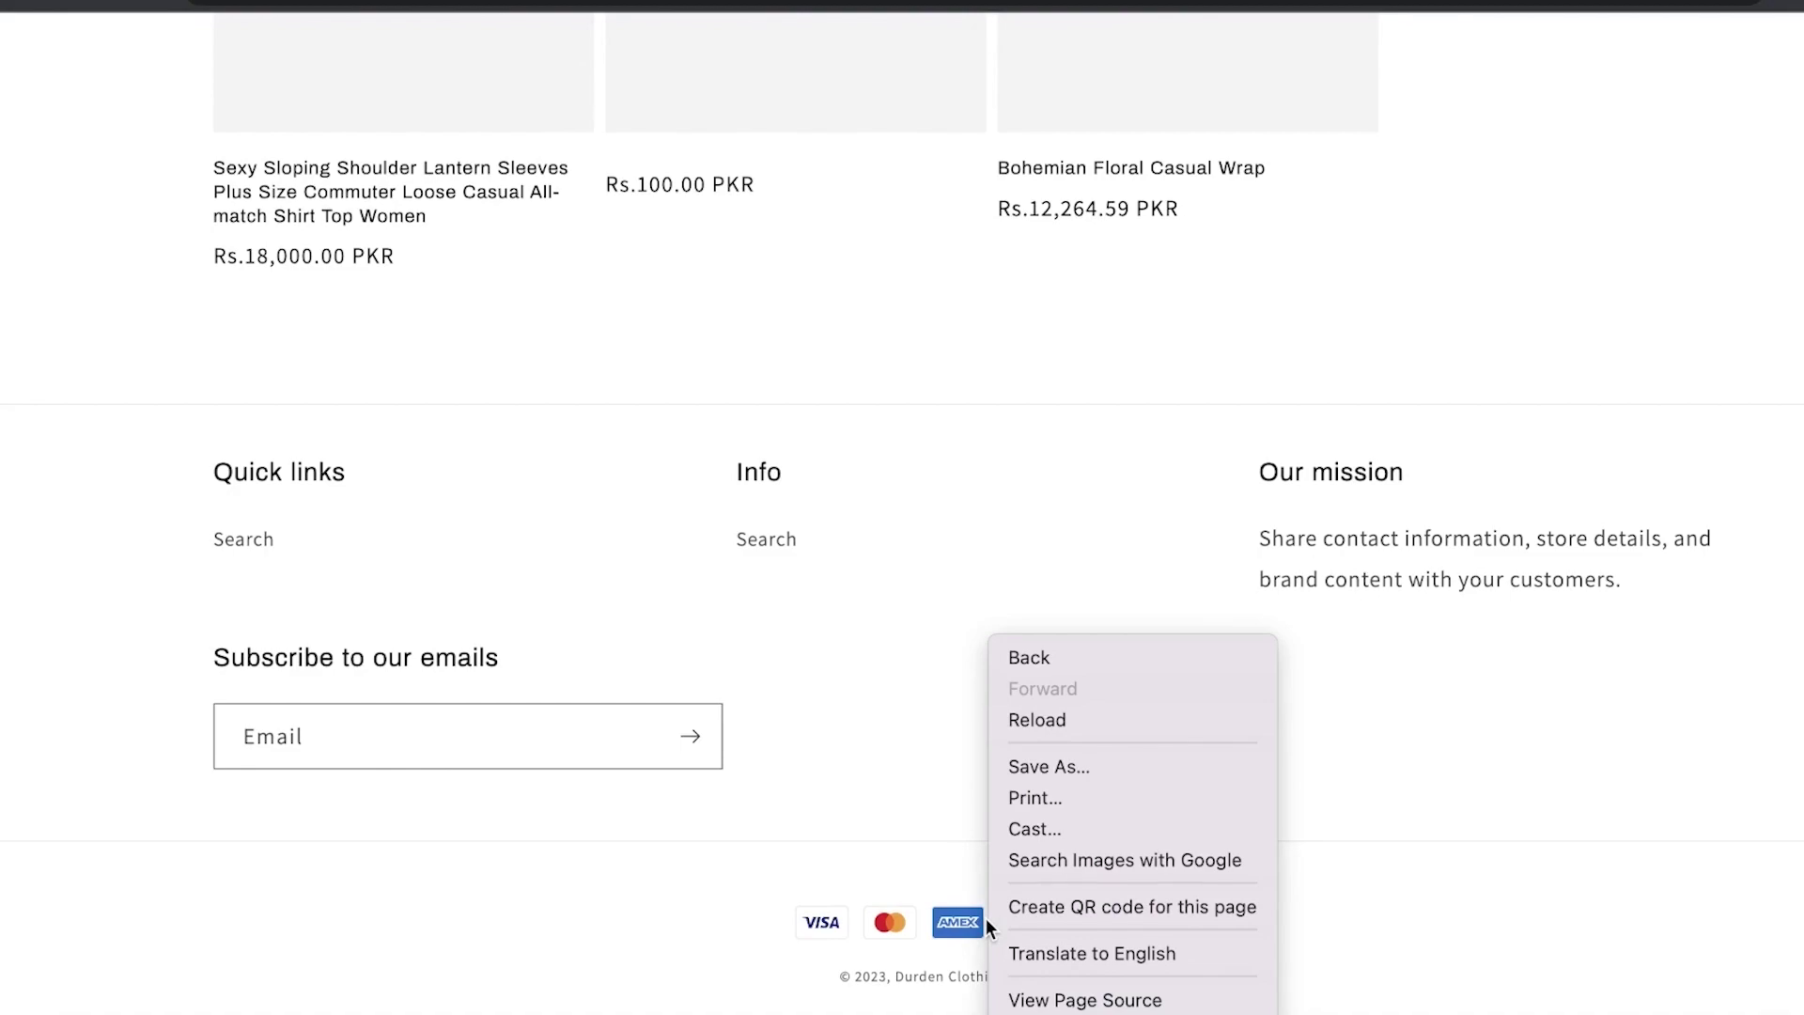
{"action": "right_click", "coordinate": [945, 917]}
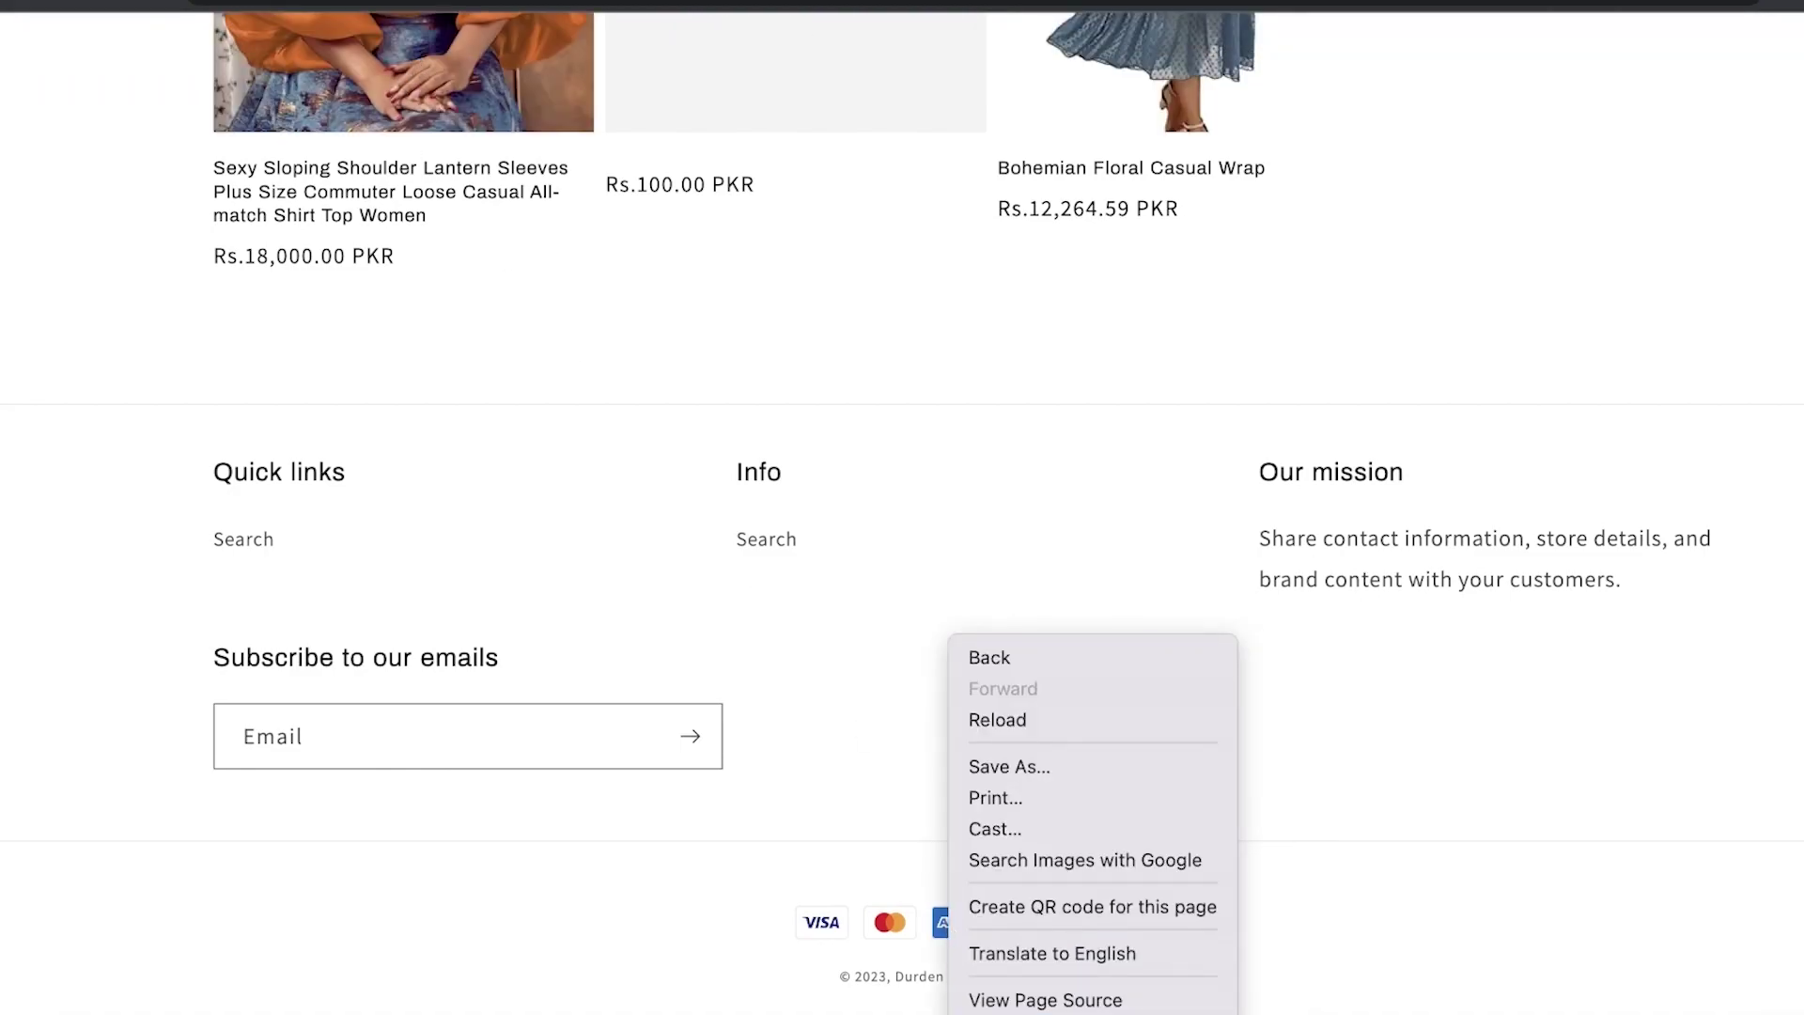
{"action": "key", "text": "Escape"}
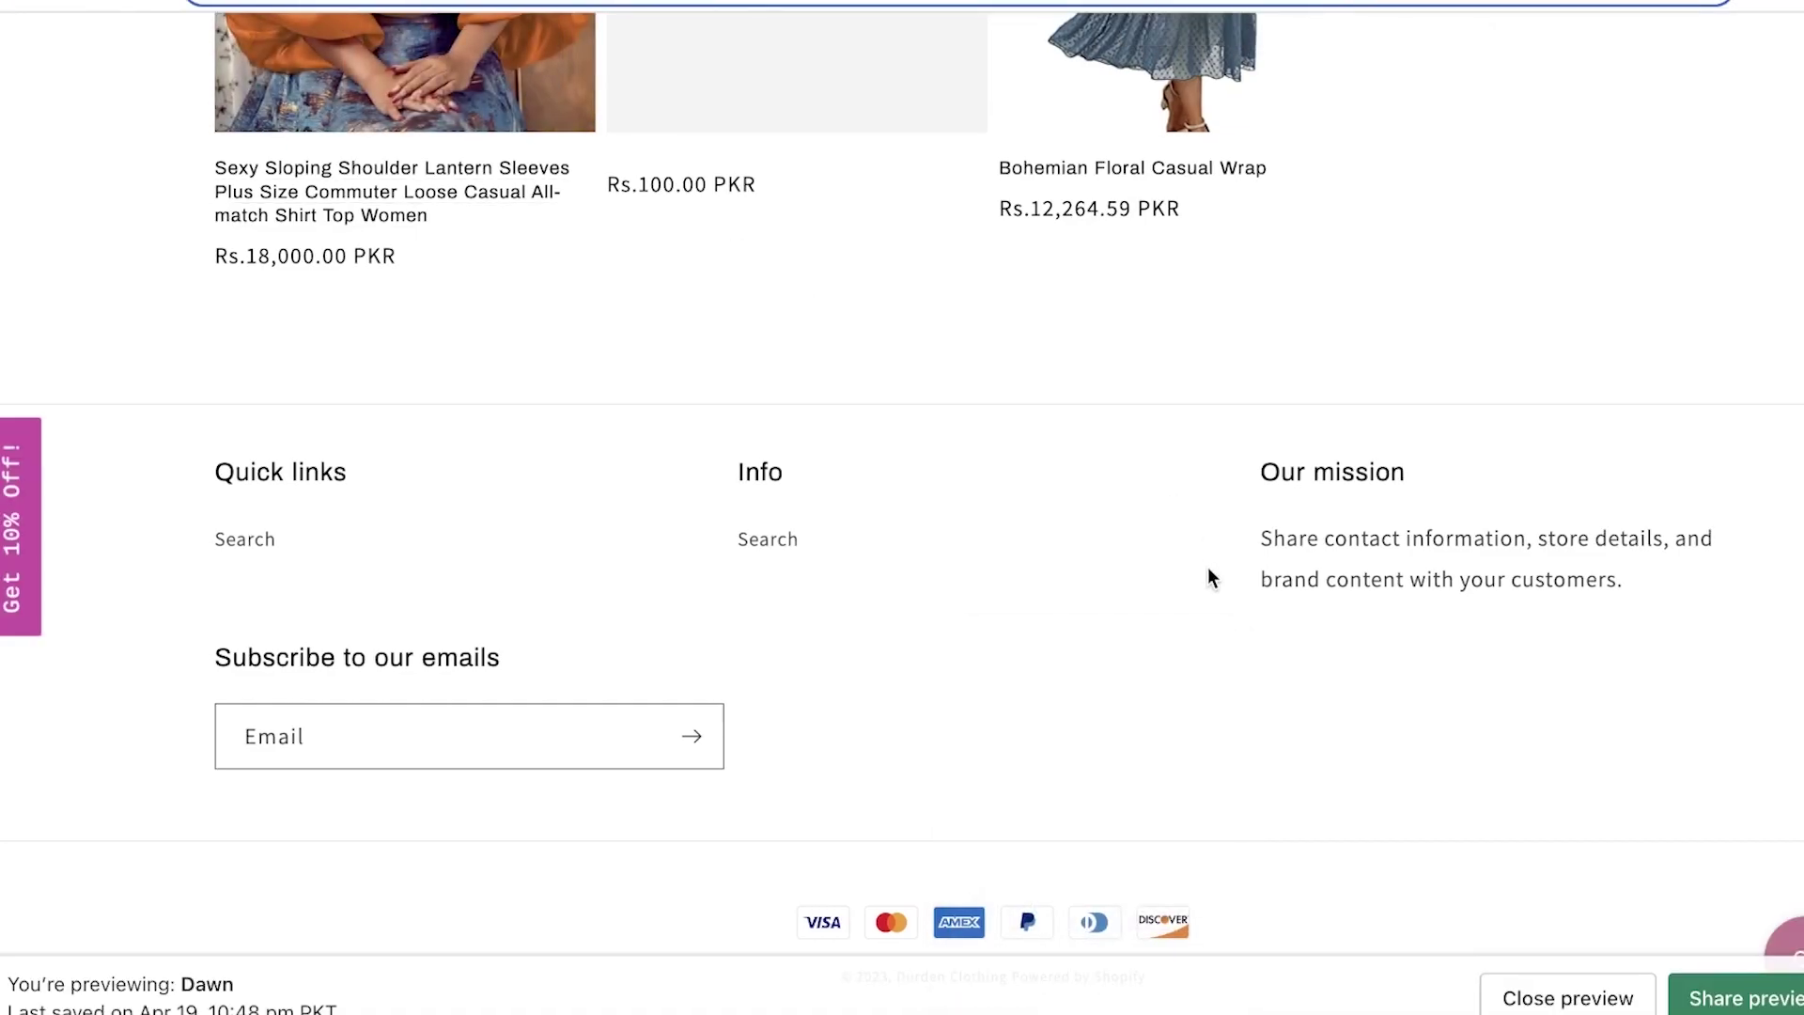
{"action": "right_click", "coordinate": [994, 929]}
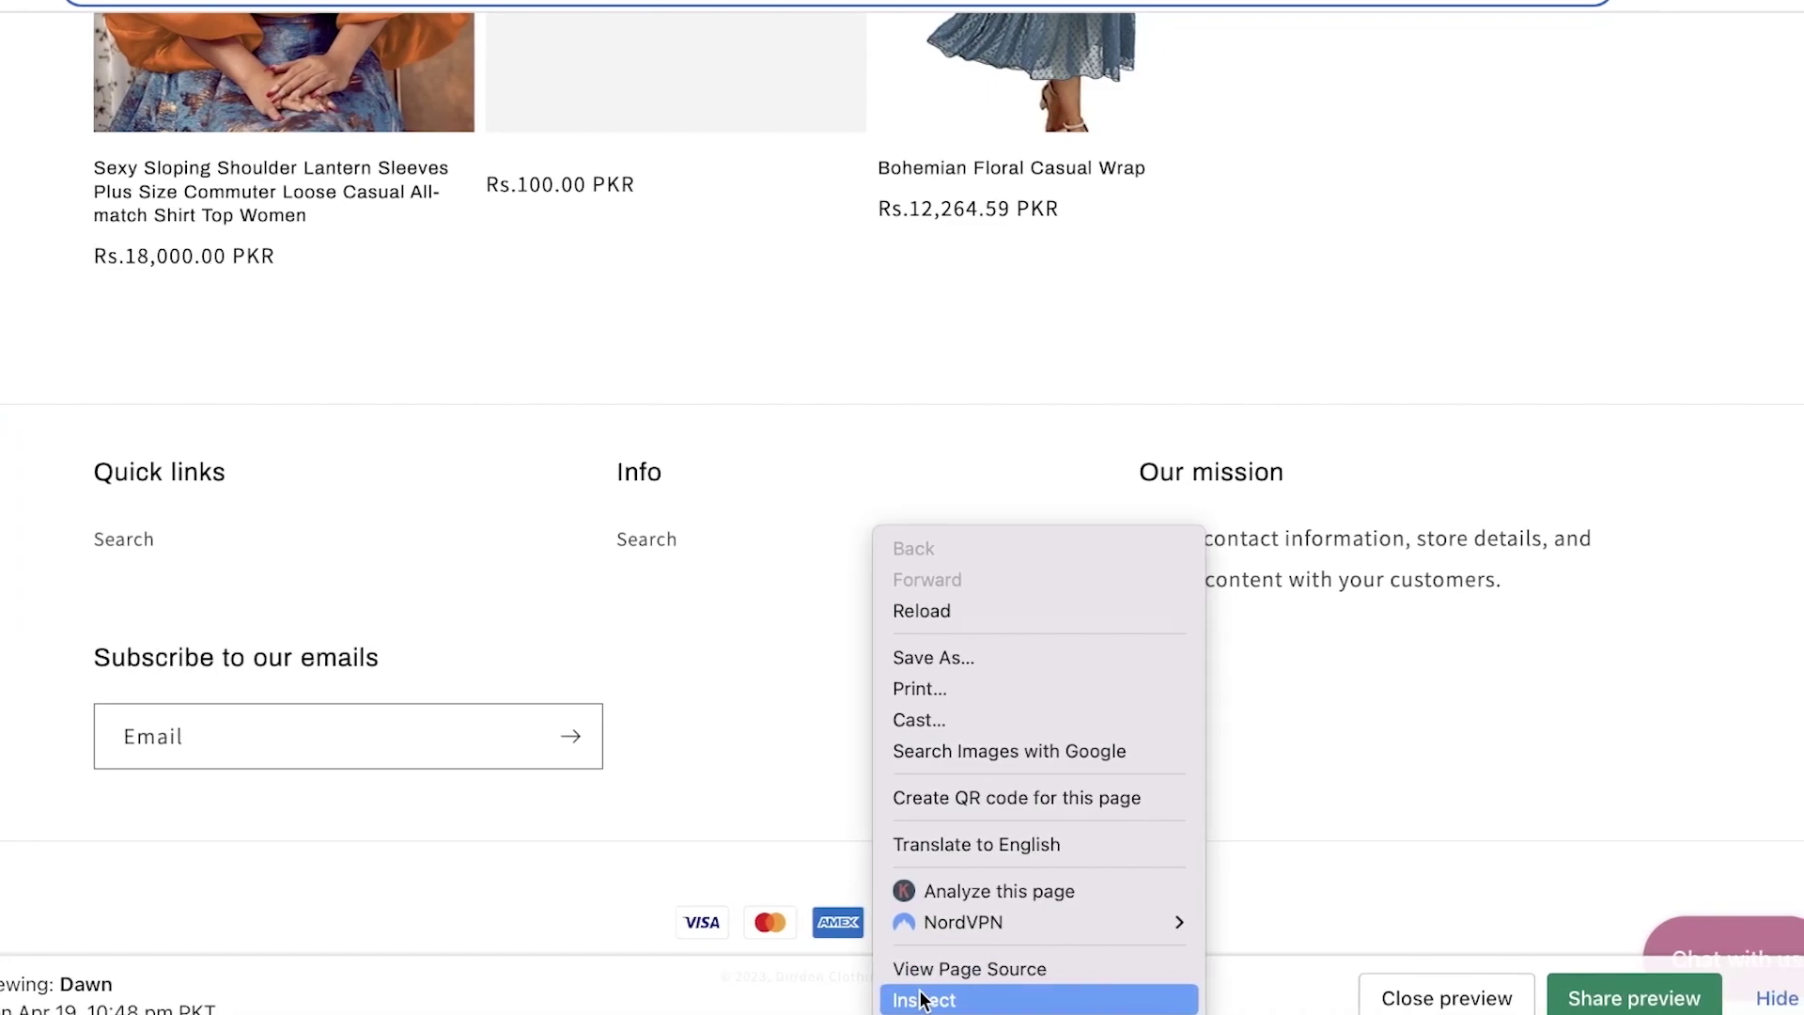
Step: Inspect the payment icons, select the ul.list-payment node and open its options
{"action": "left_click", "coordinate": [921, 999]}
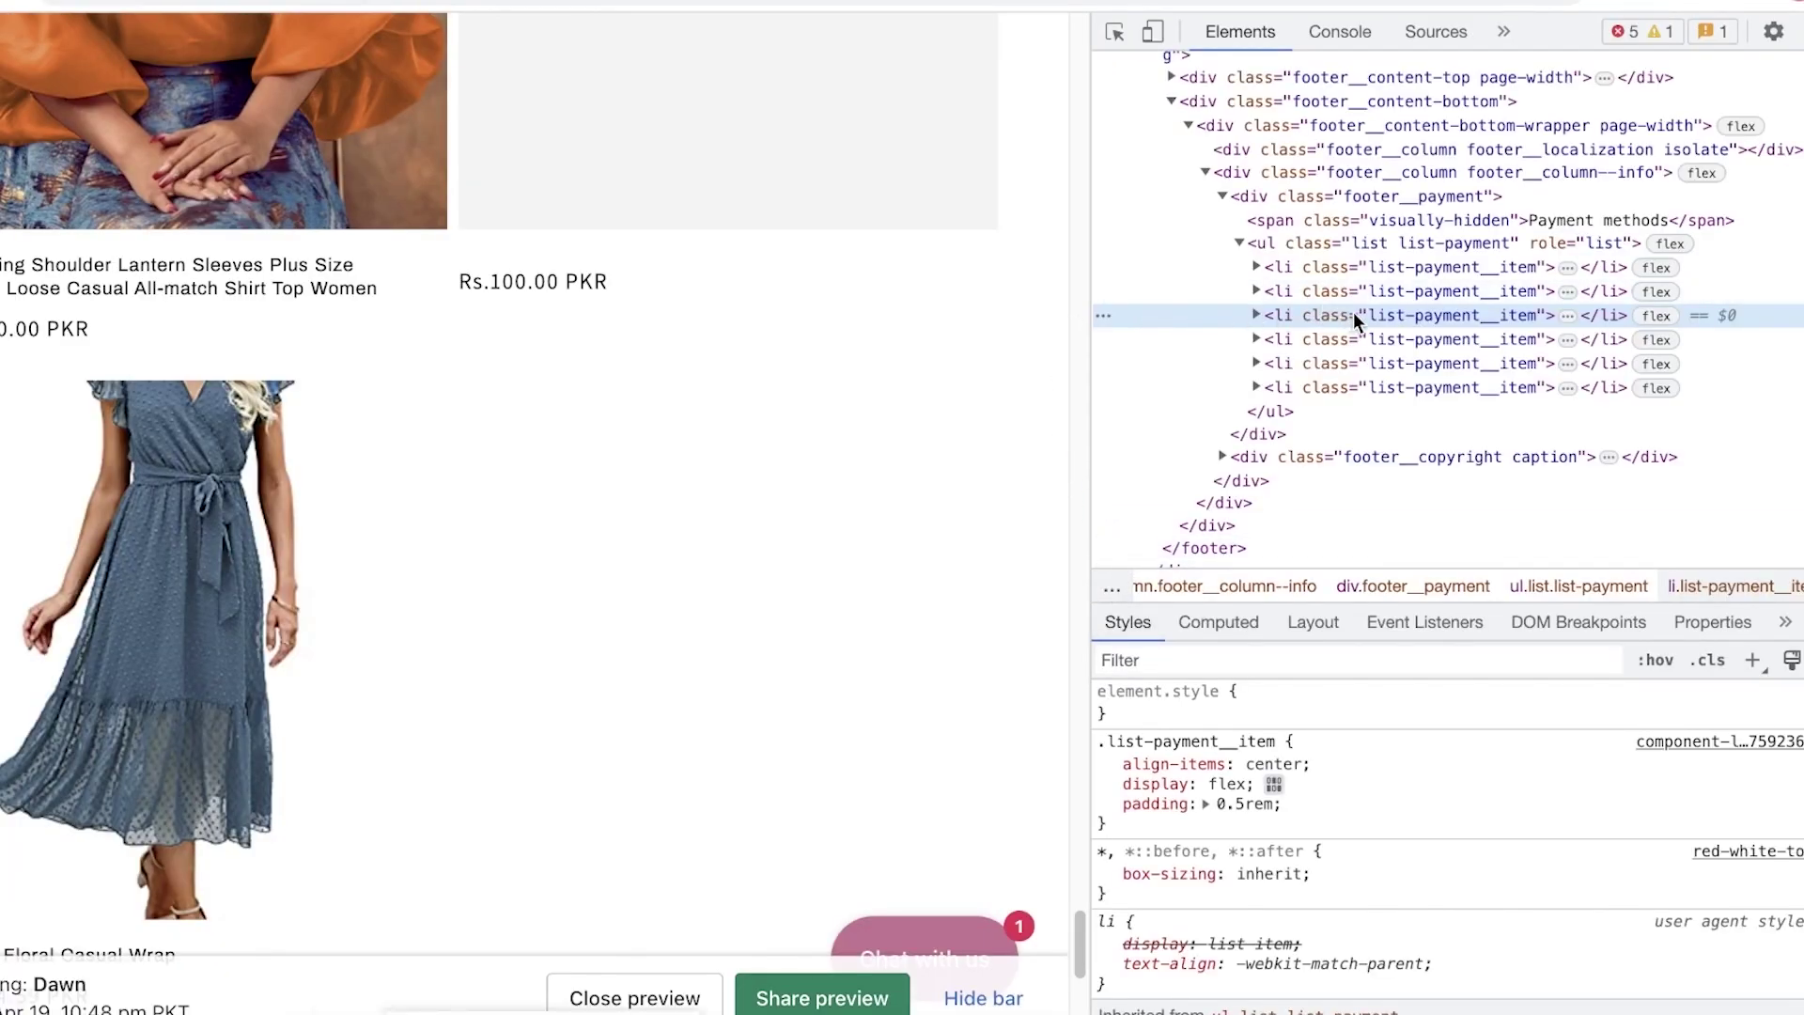
{"action": "left_click", "coordinate": [1264, 254]}
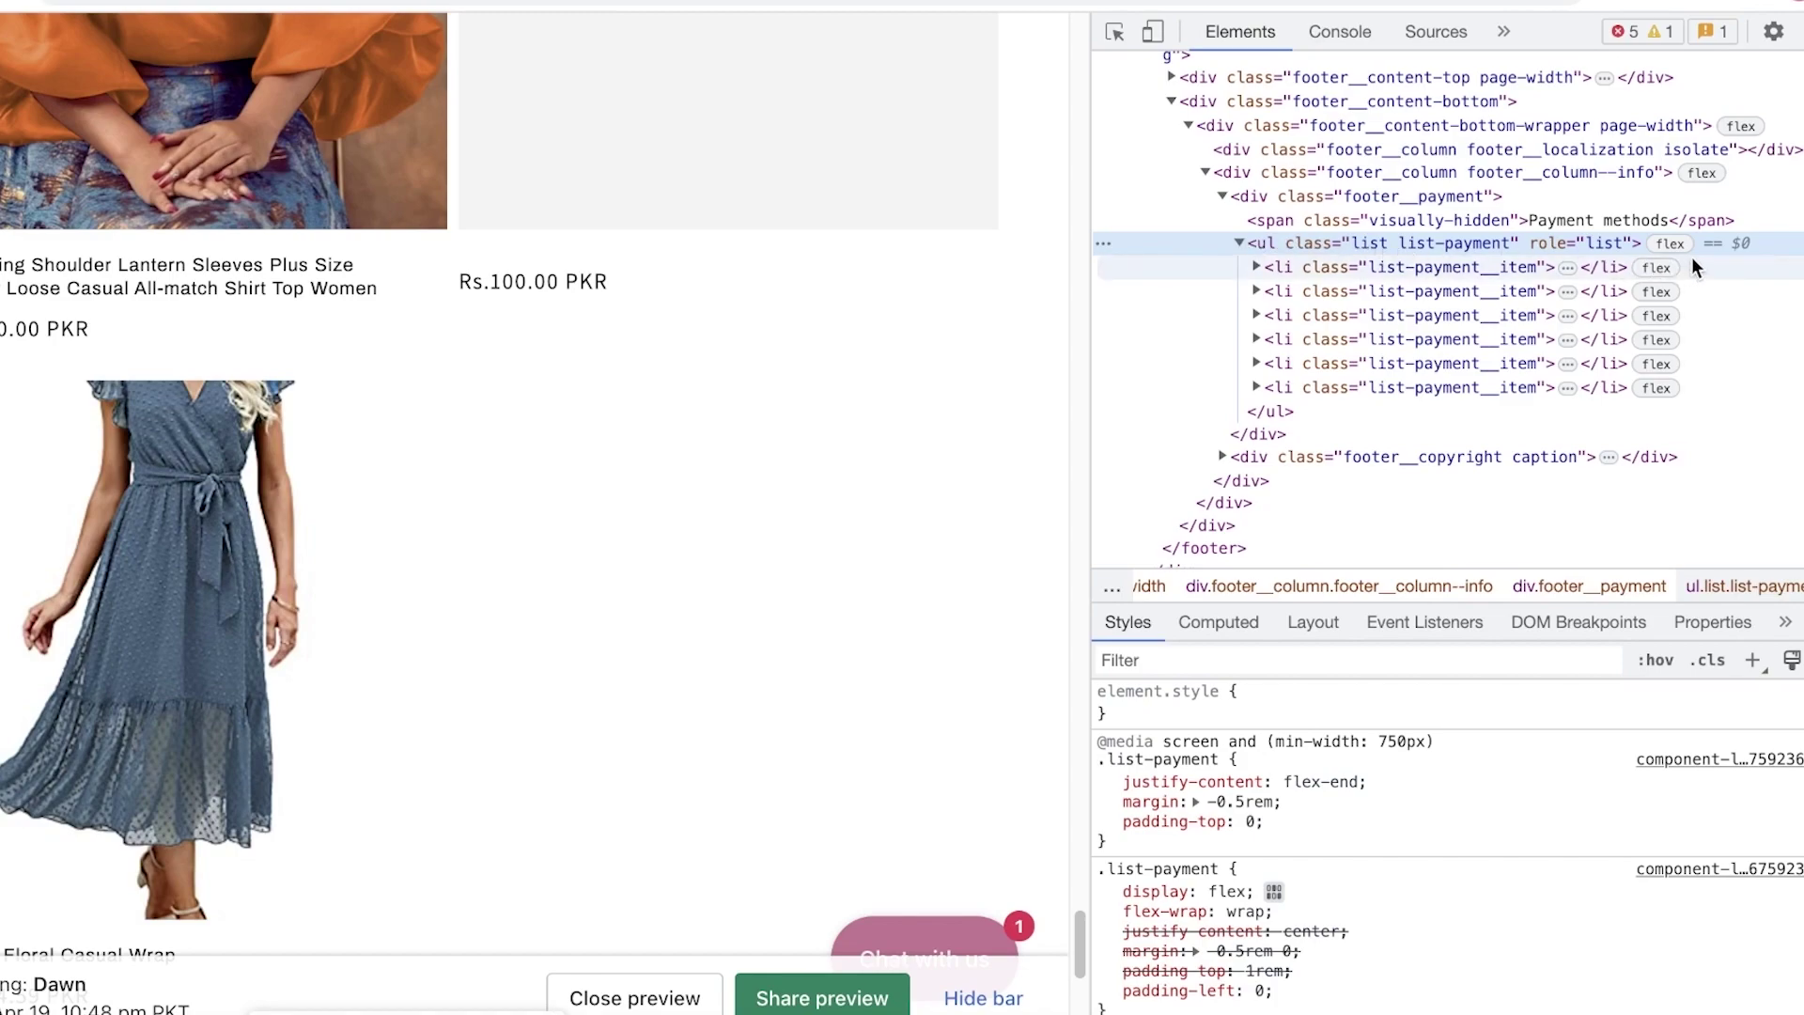
{"action": "right_click", "coordinate": [1415, 246]}
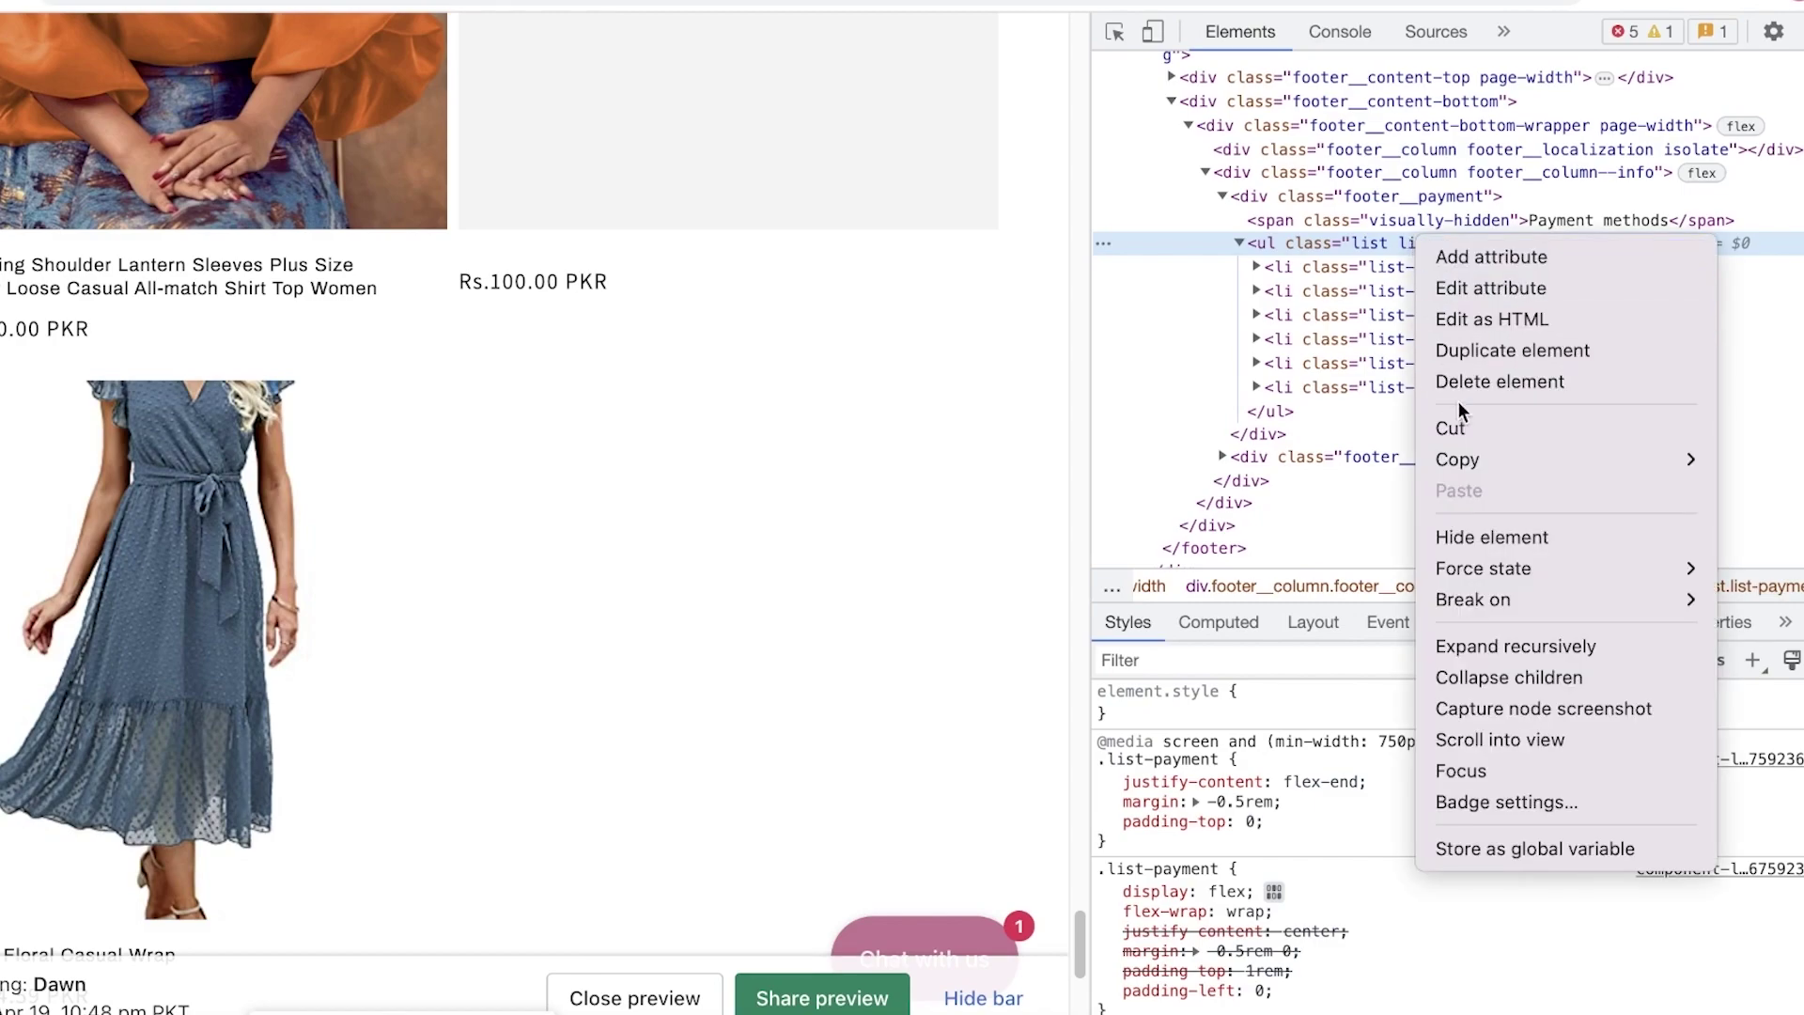
Step: Copy the list-payment element's markup, then bring up the block picker for Product information
{"action": "mouse_move", "coordinate": [1457, 458]}
{"action": "left_click", "coordinate": [1353, 460]}
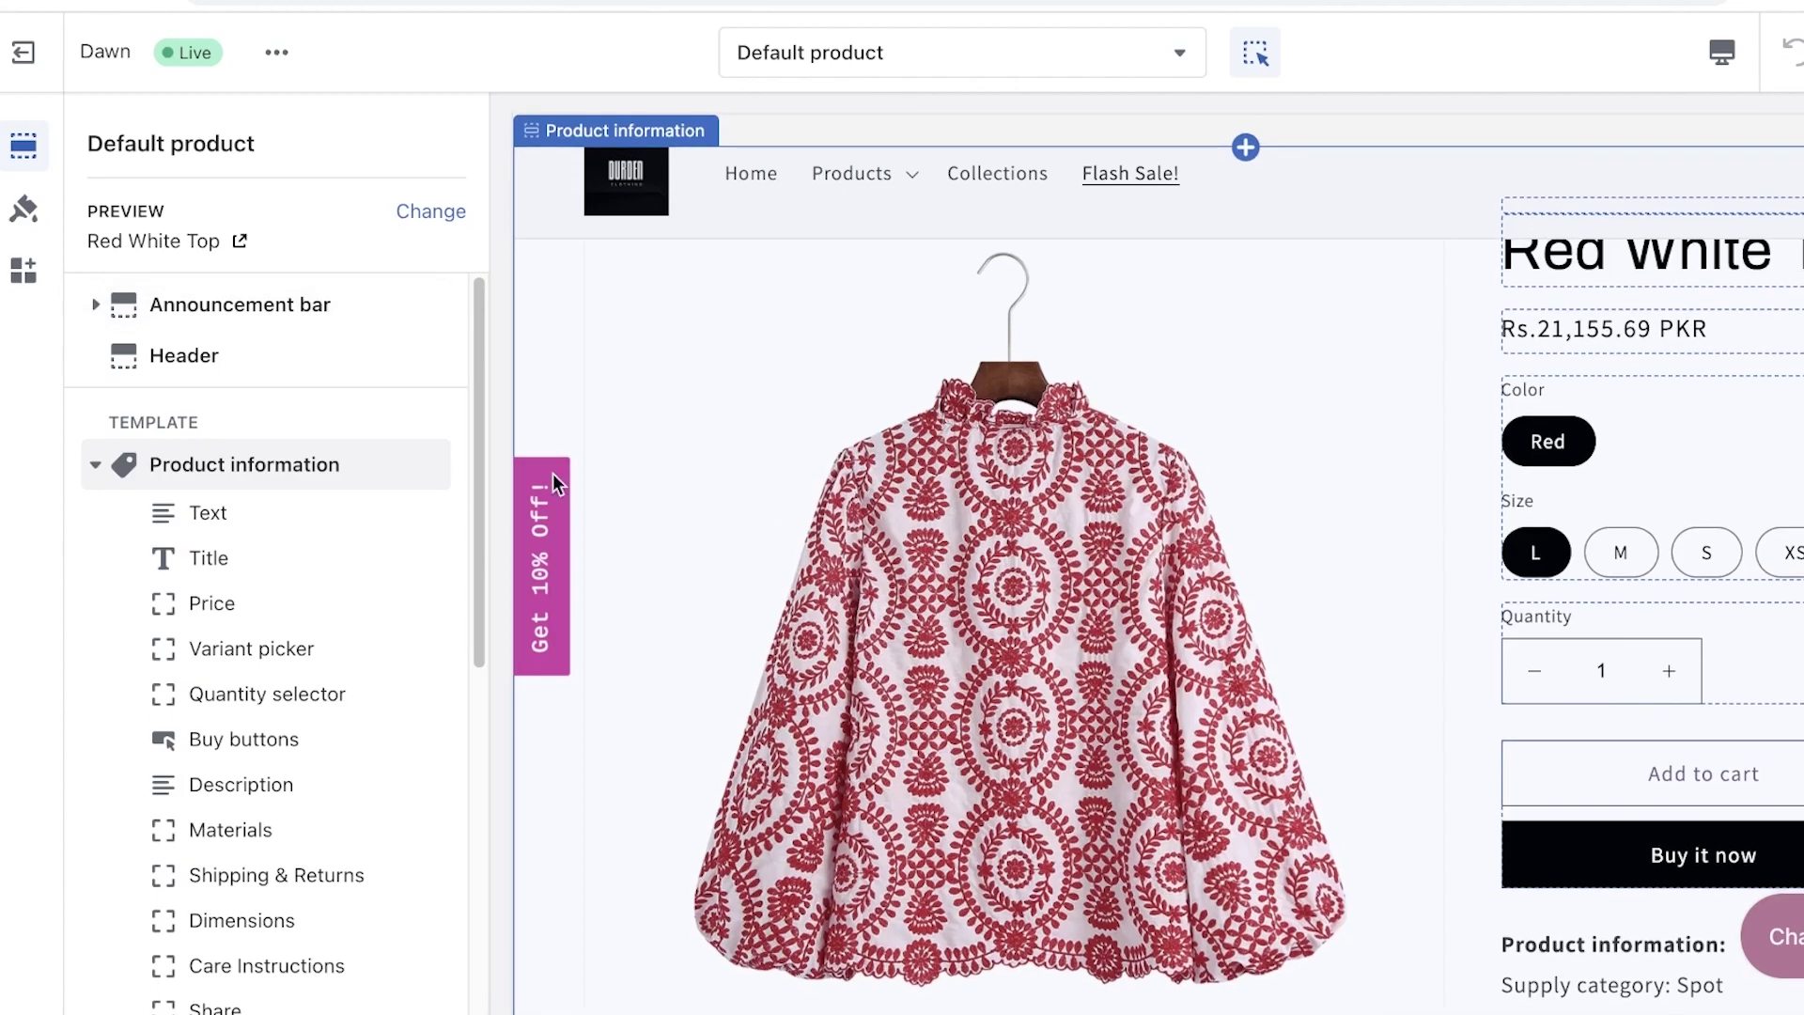
{"action": "scroll", "coordinate": [250, 632], "scroll_direction": "down", "scroll_amount": 3}
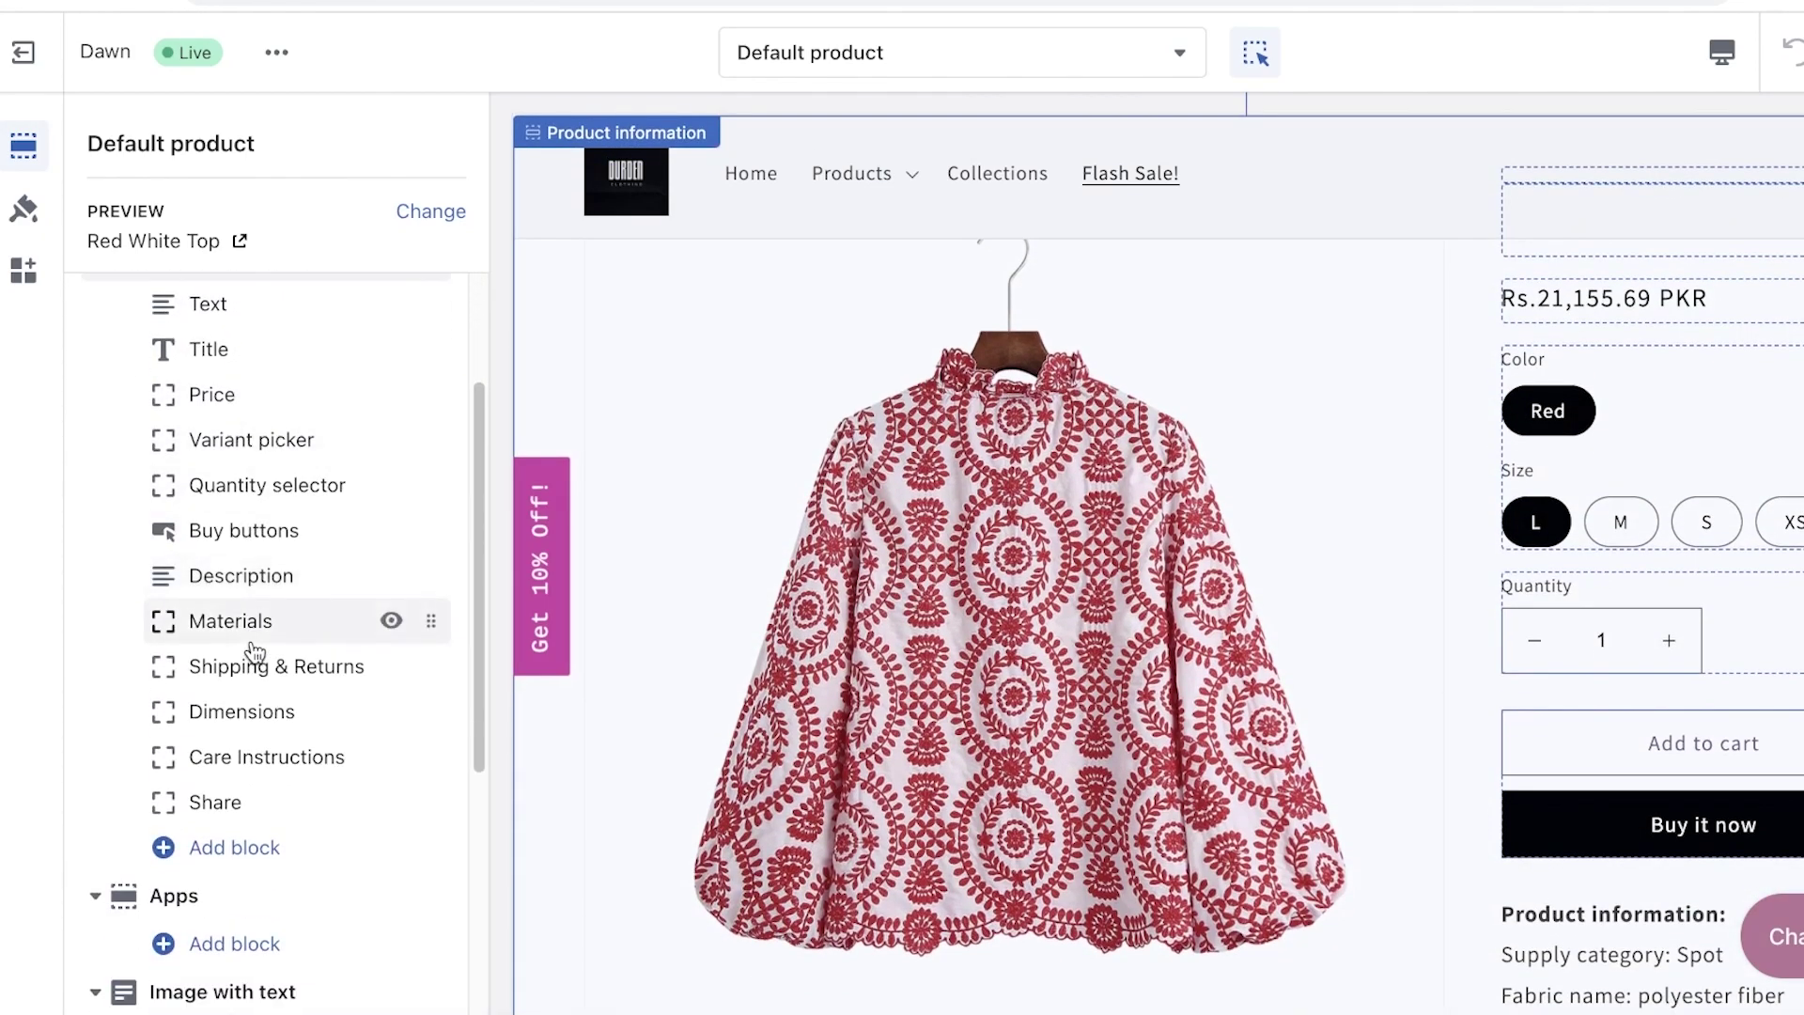
{"action": "left_click", "coordinate": [250, 850]}
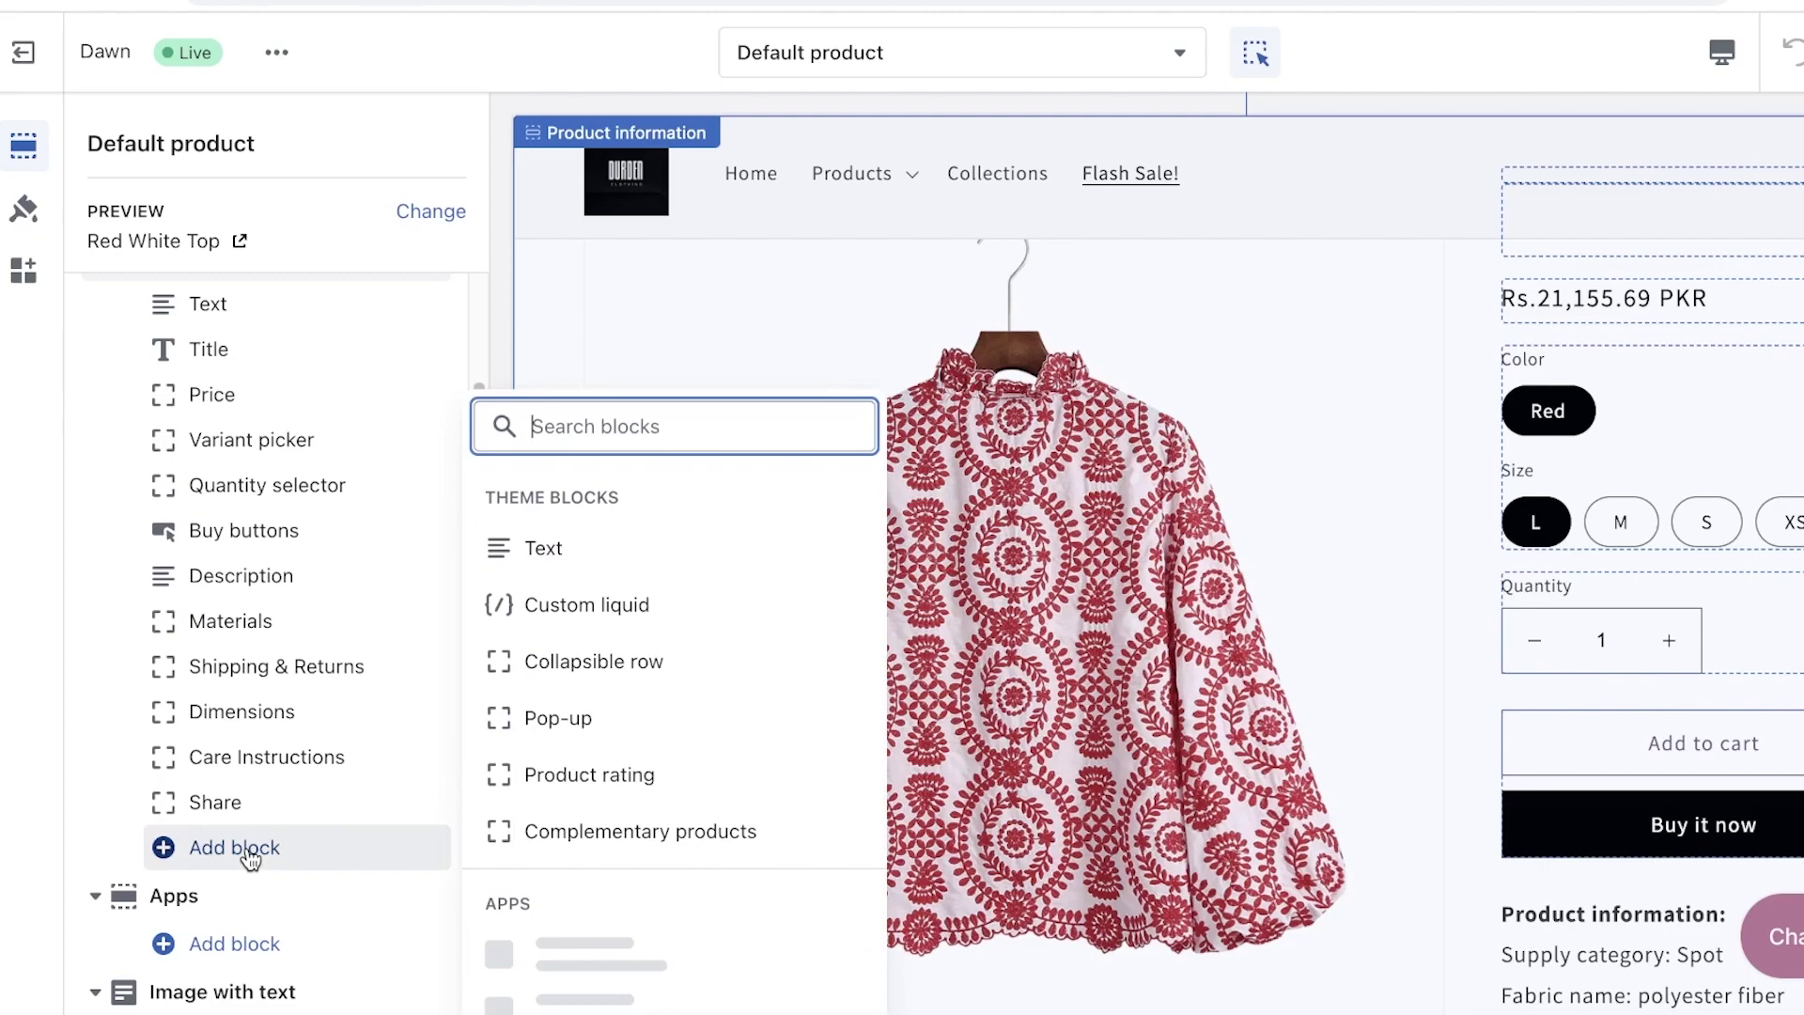
Step: Add a Custom liquid block and paste the copied payment-icon list markup into it
{"action": "left_click", "coordinate": [639, 550]}
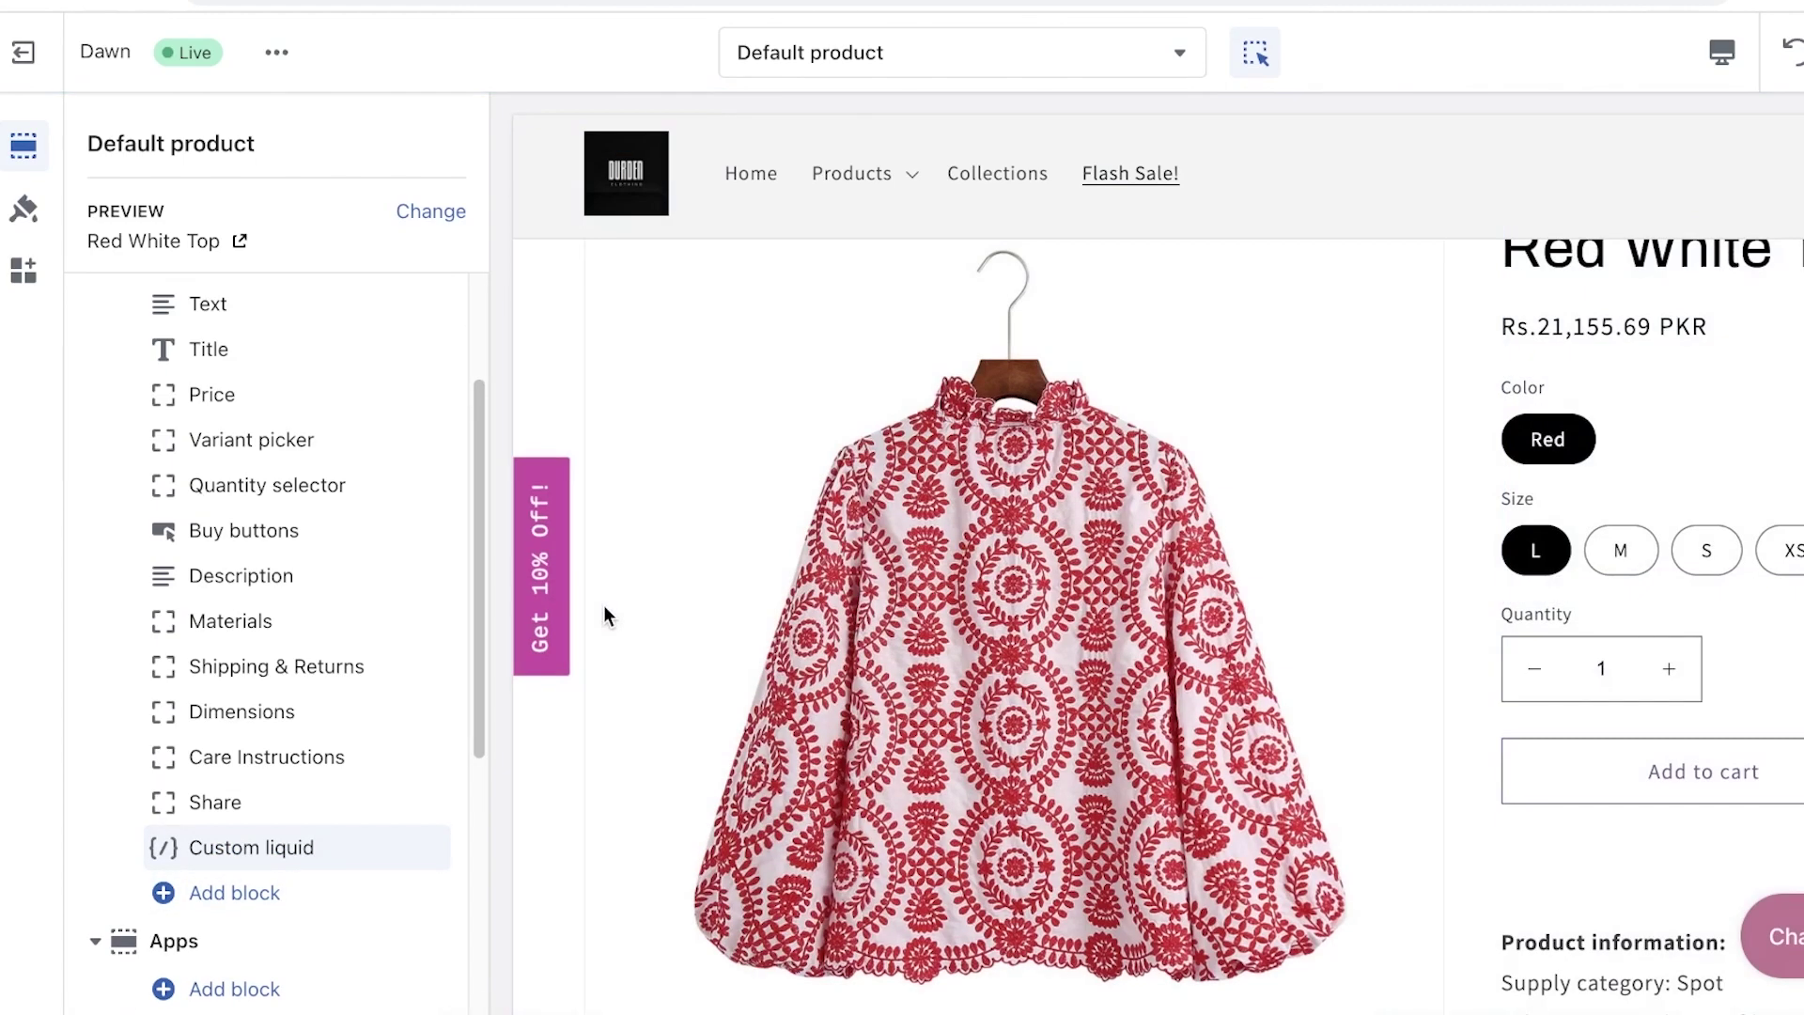
{"action": "left_click", "coordinate": [282, 848]}
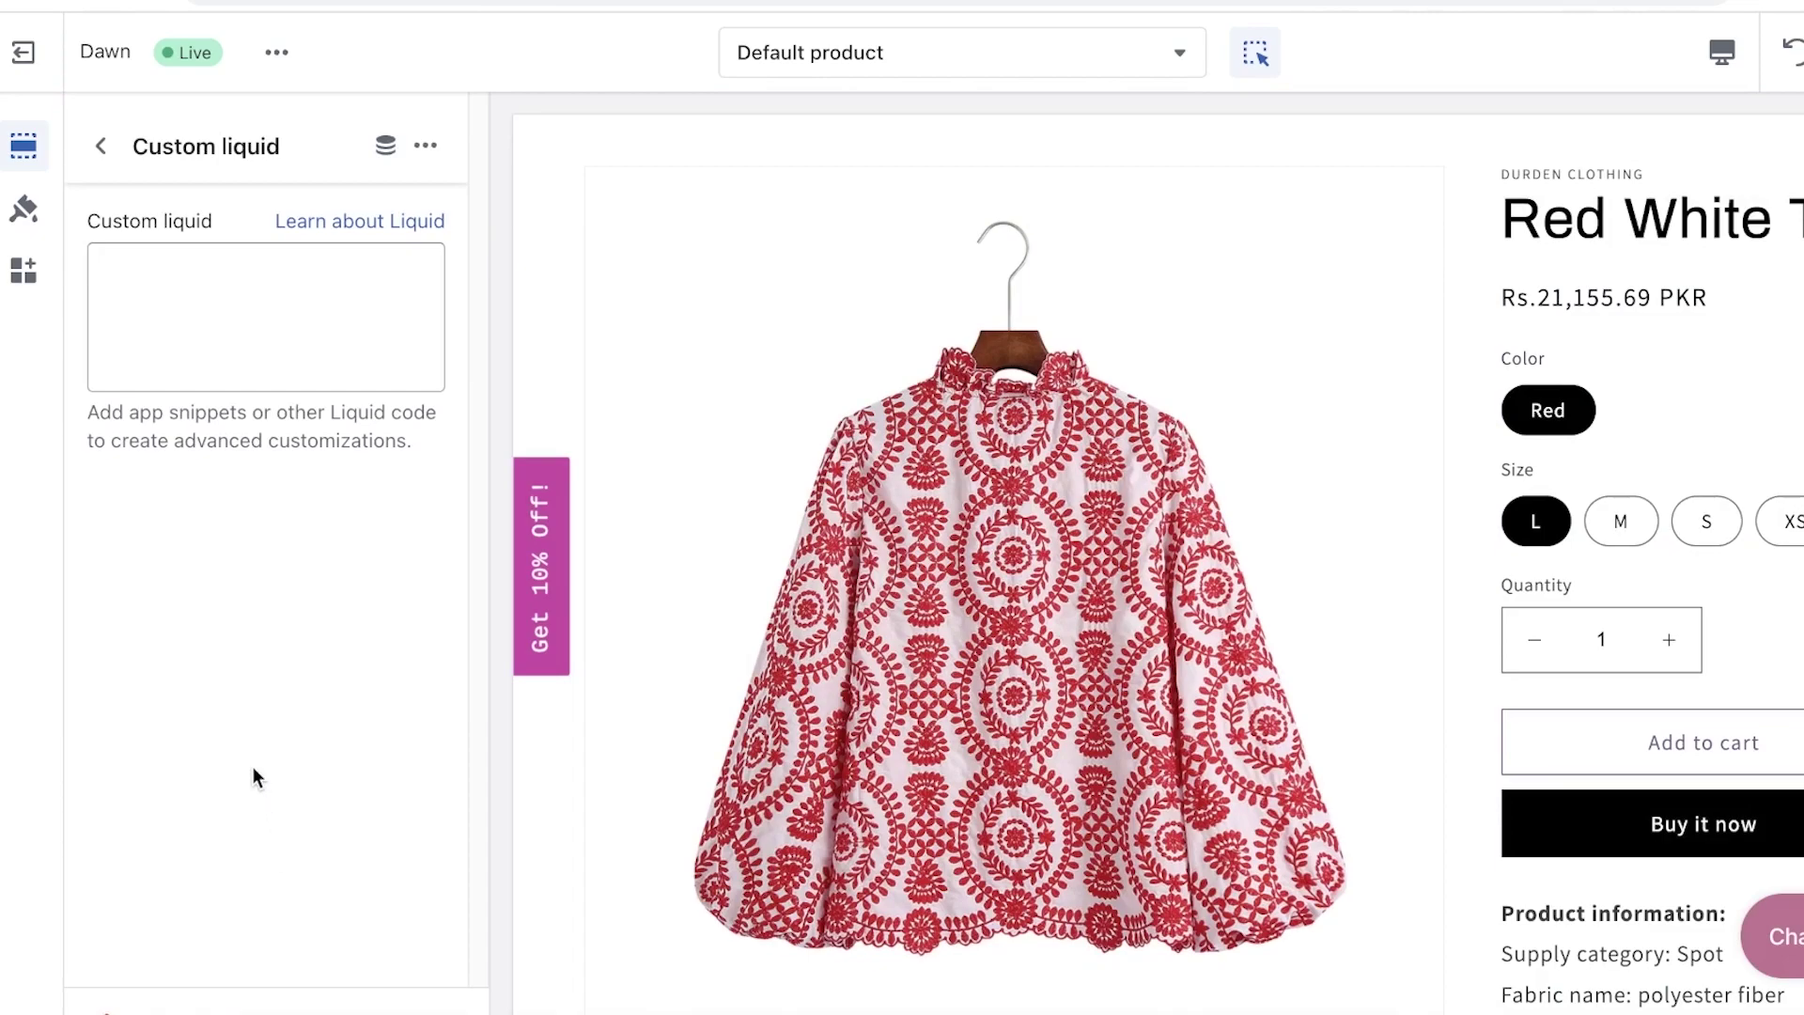
{"action": "right_click", "coordinate": [233, 308]}
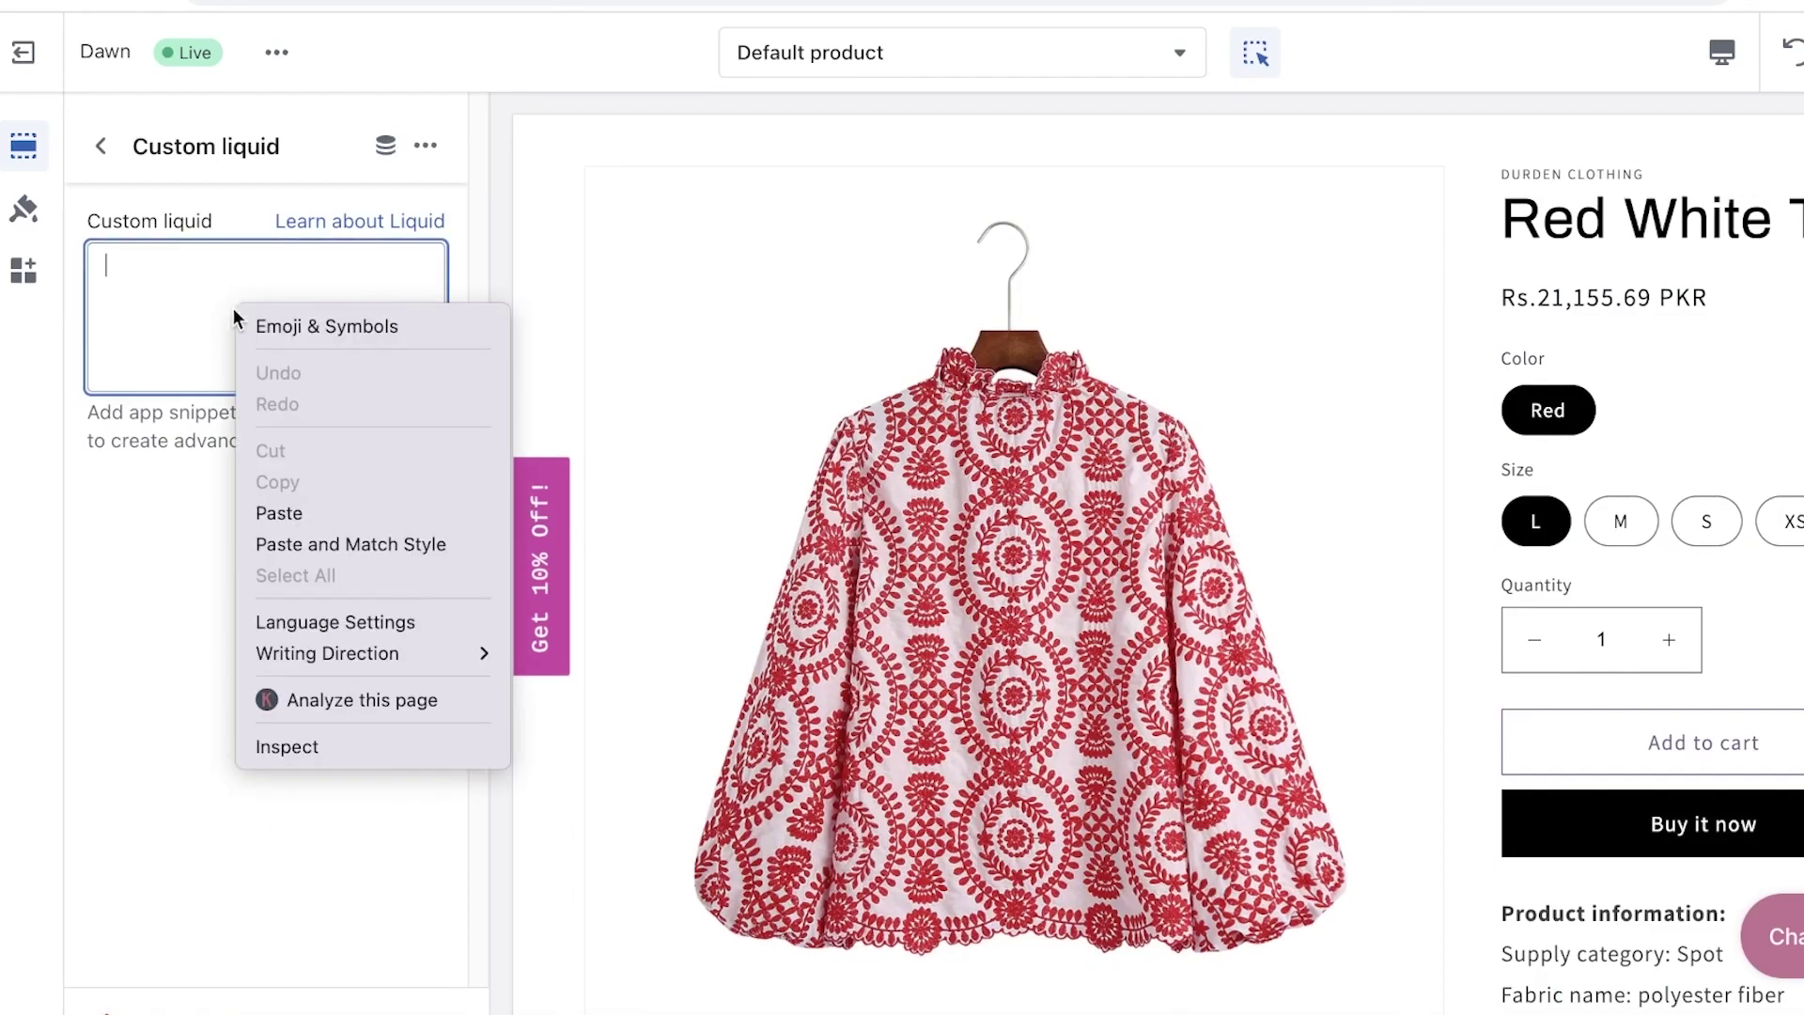
{"action": "left_click", "coordinate": [179, 273]}
{"action": "right_click", "coordinate": [178, 273]}
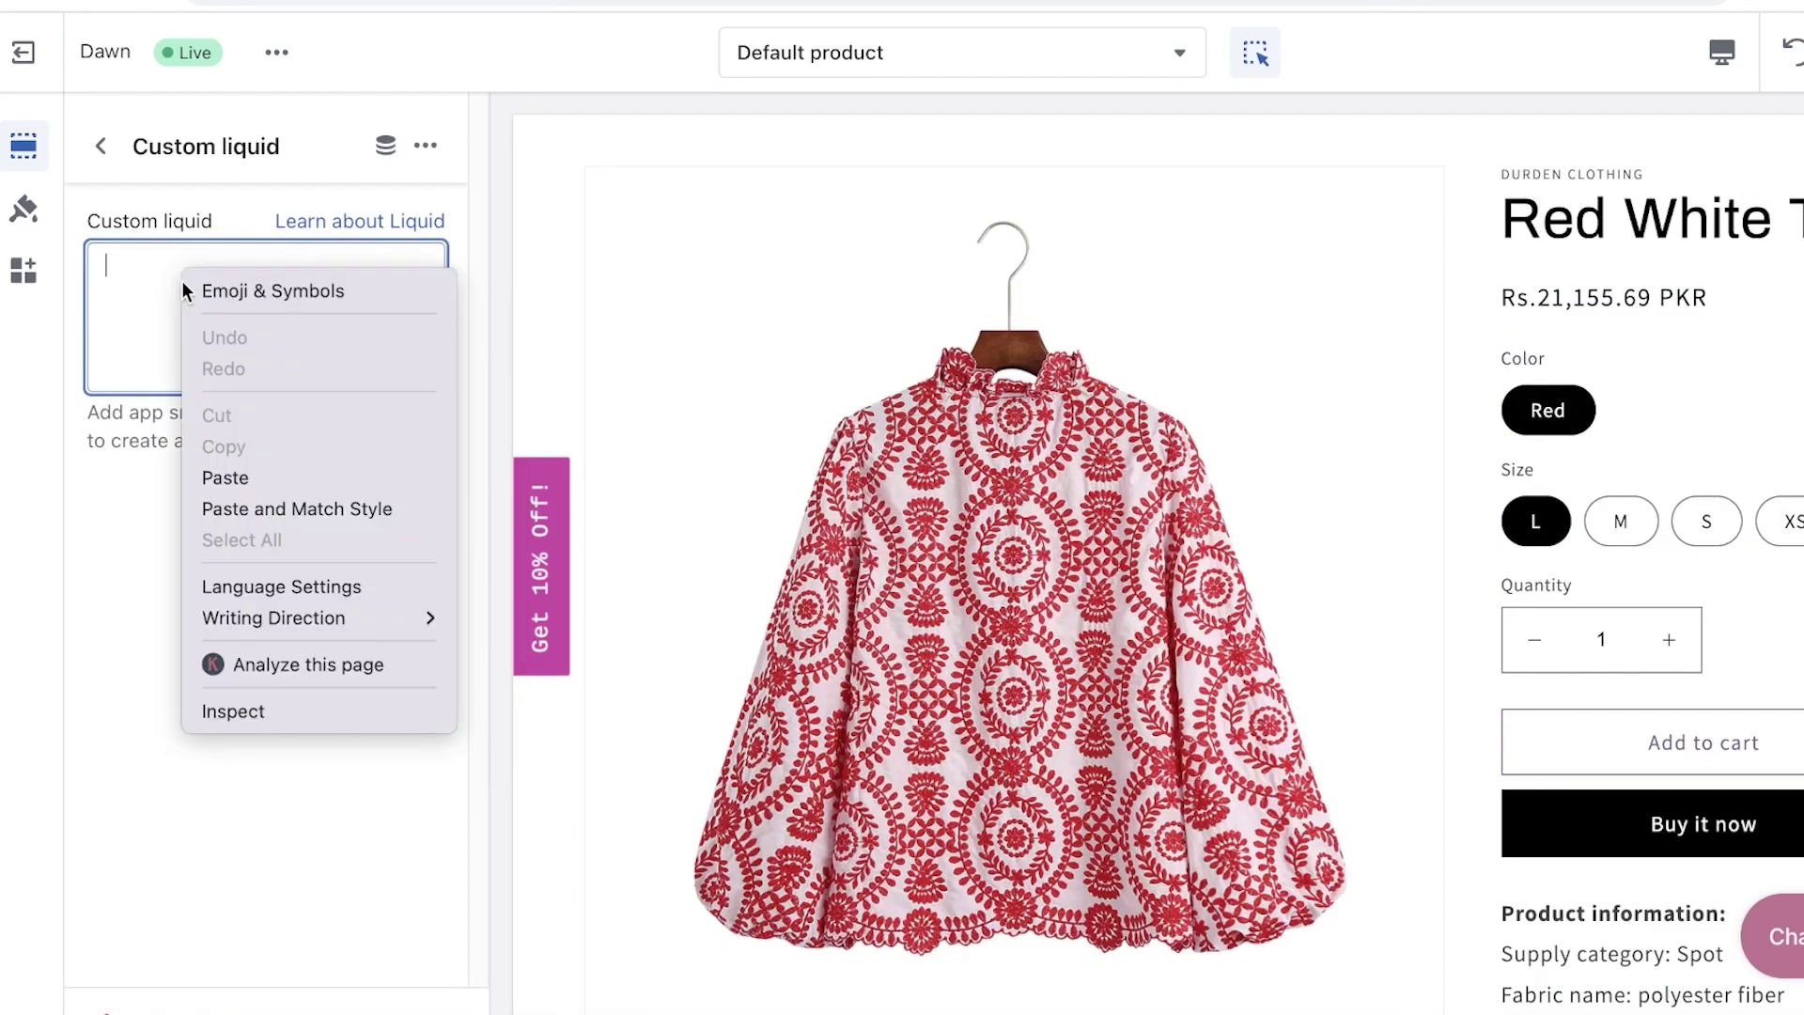
{"action": "left_click", "coordinate": [235, 475]}
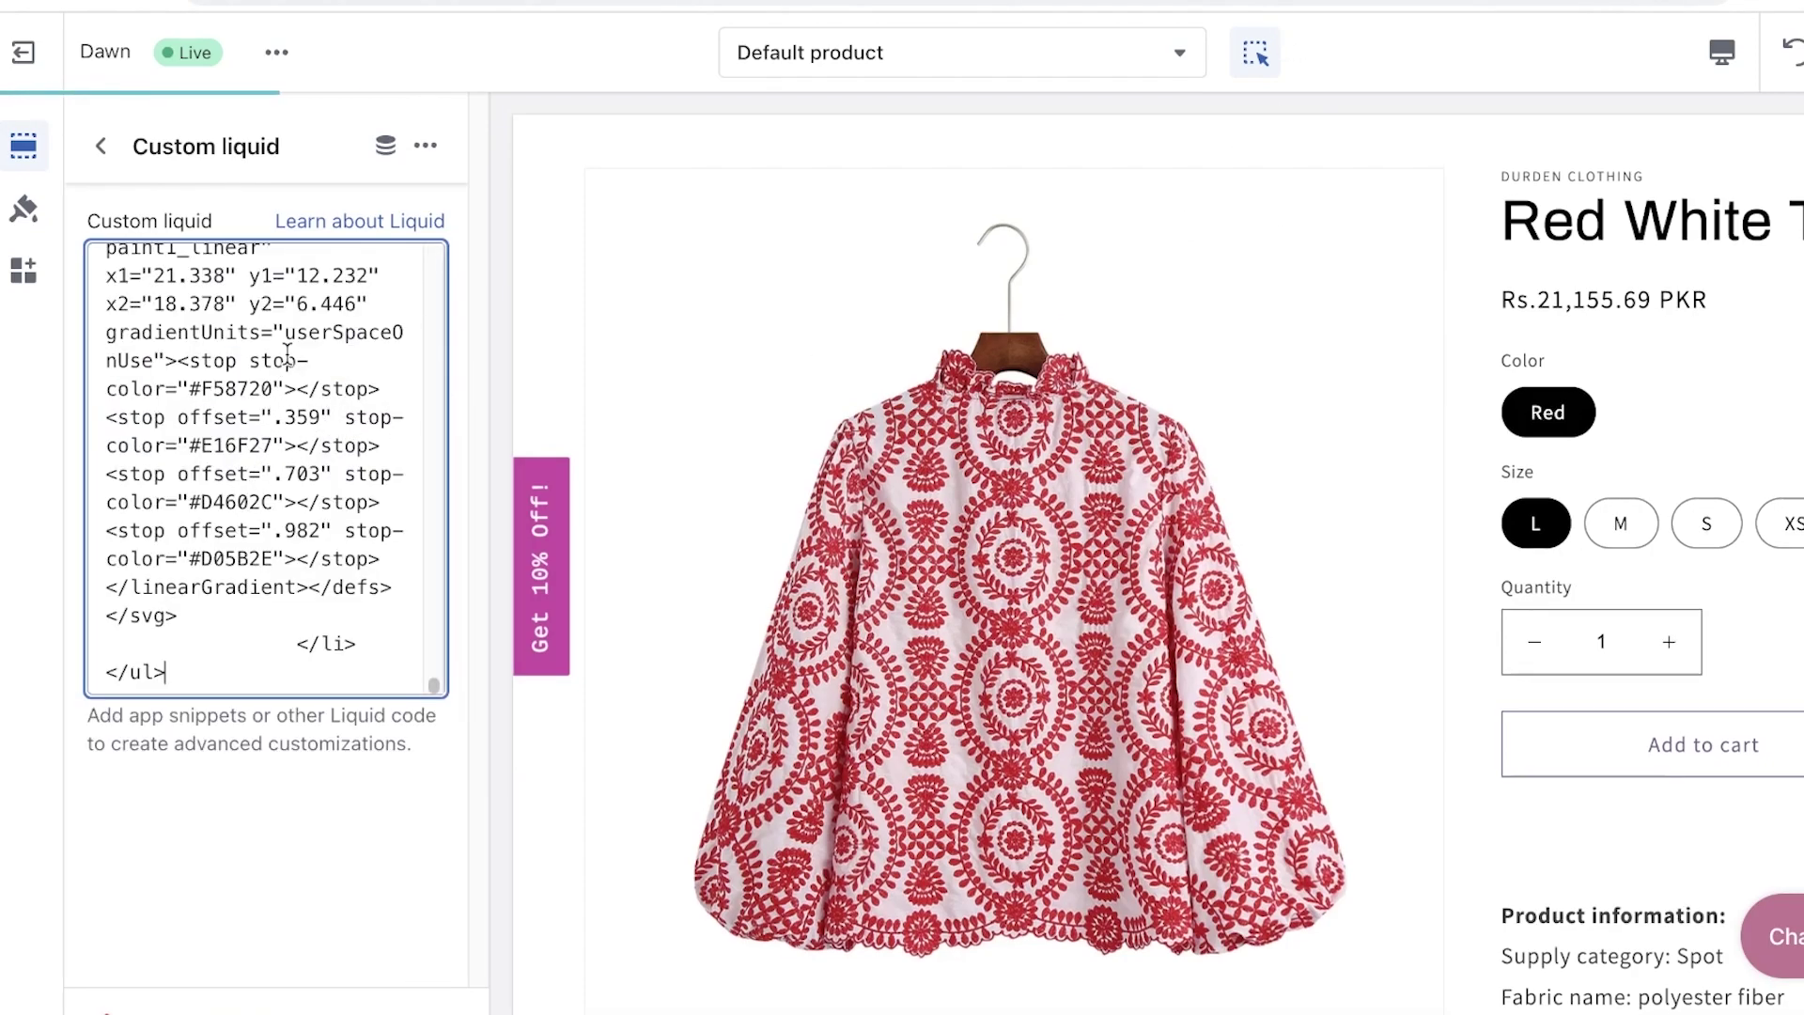
{"action": "left_click", "coordinate": [102, 145]}
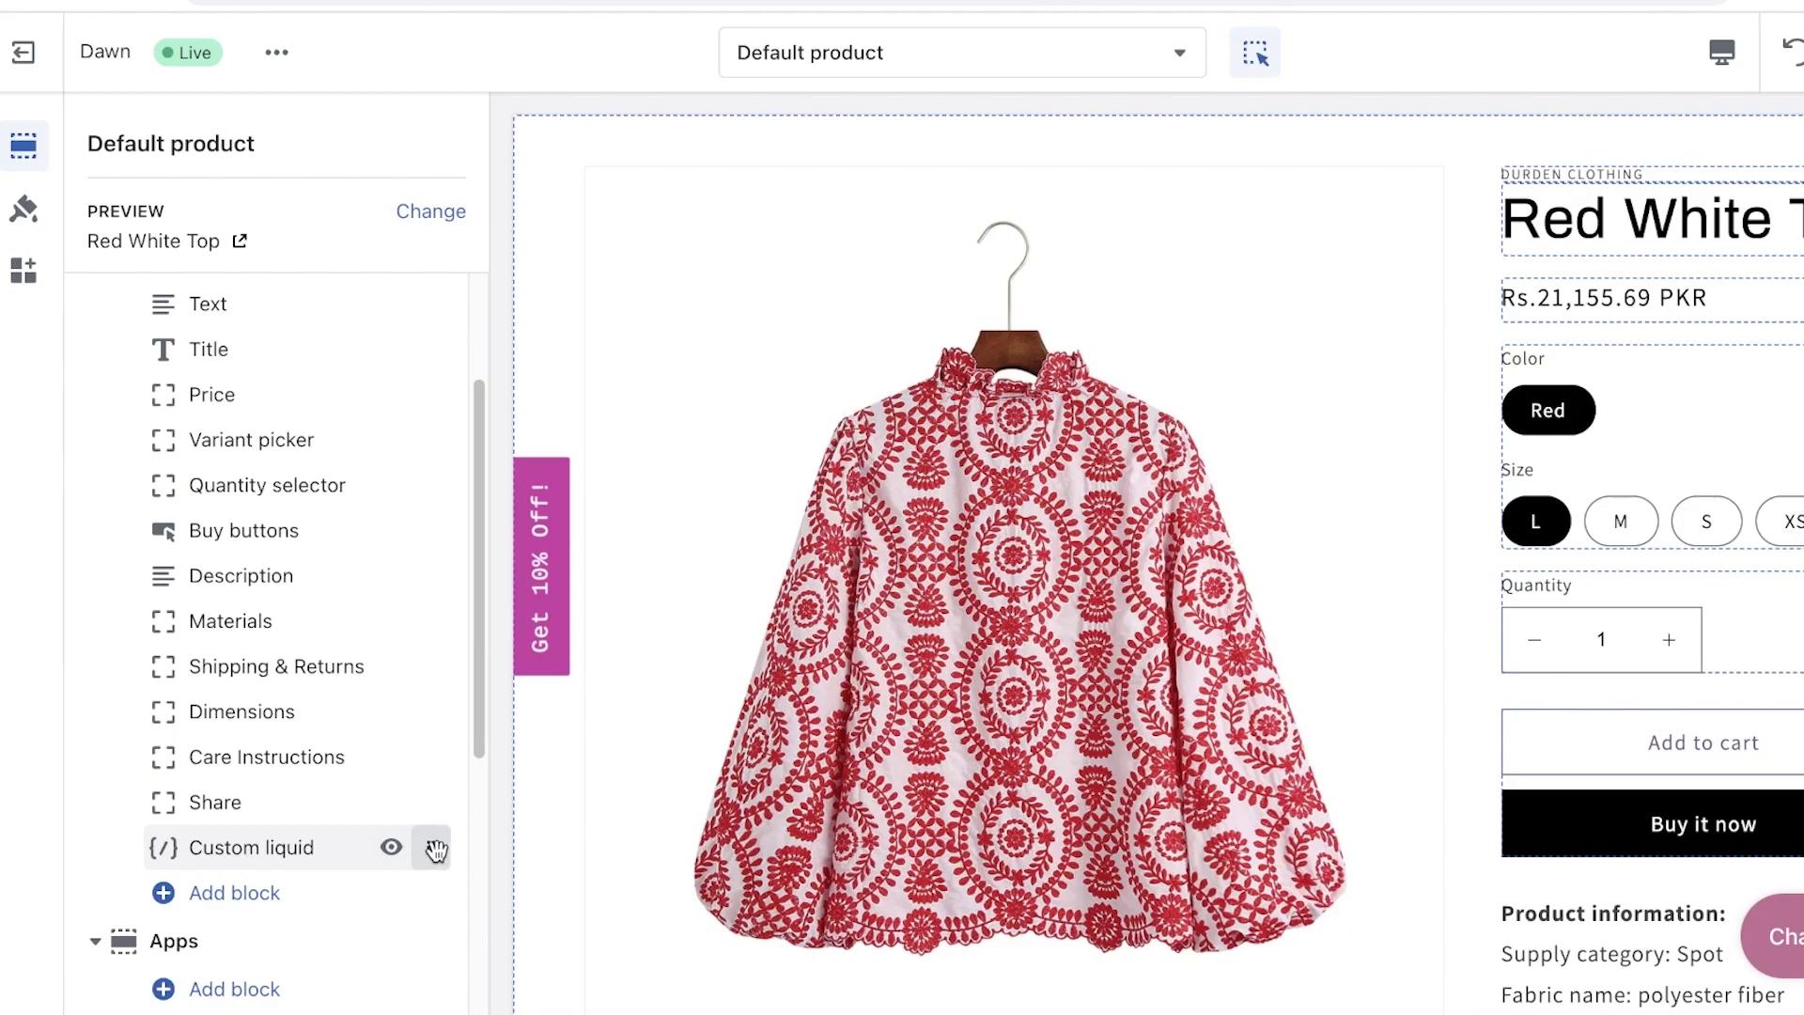
Step: Drag blocks until Custom liquid sits between Quantity selector and Buy buttons
{"action": "left_click_drag", "start_coordinate": [436, 851], "coordinate": [347, 554]}
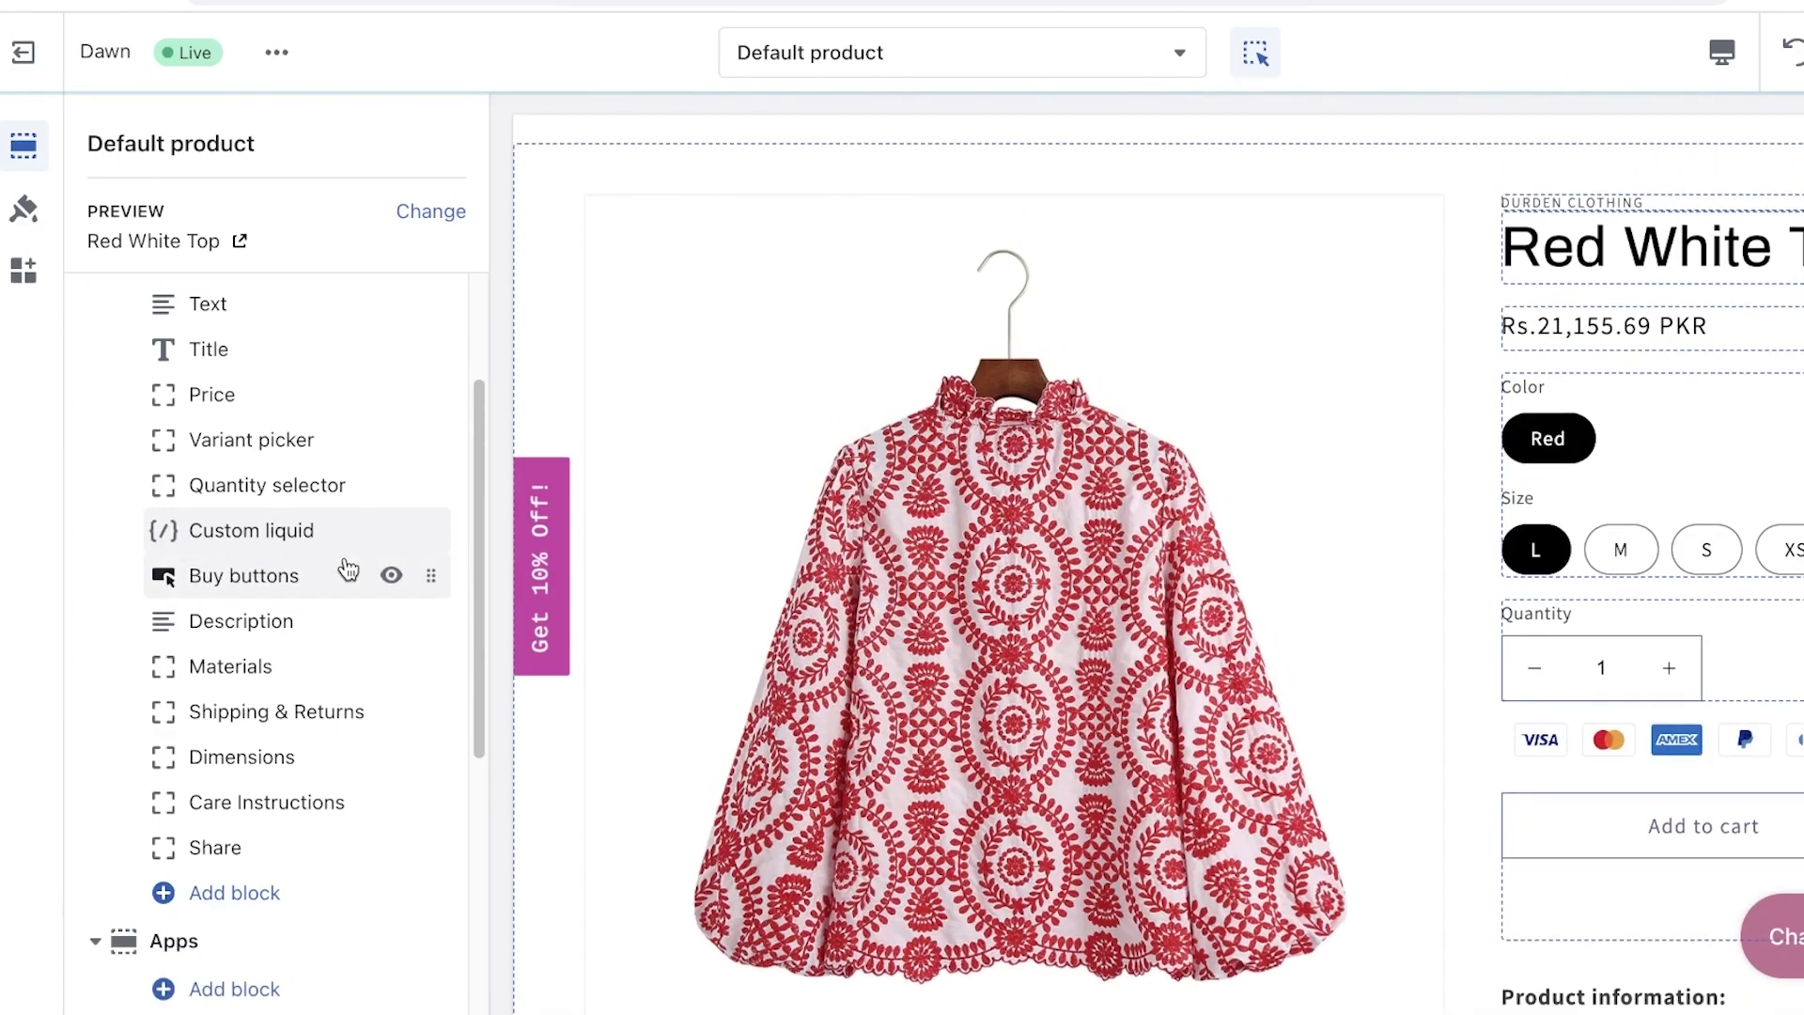
{"action": "scroll", "coordinate": [1570, 740], "scroll_direction": "down", "scroll_amount": 3}
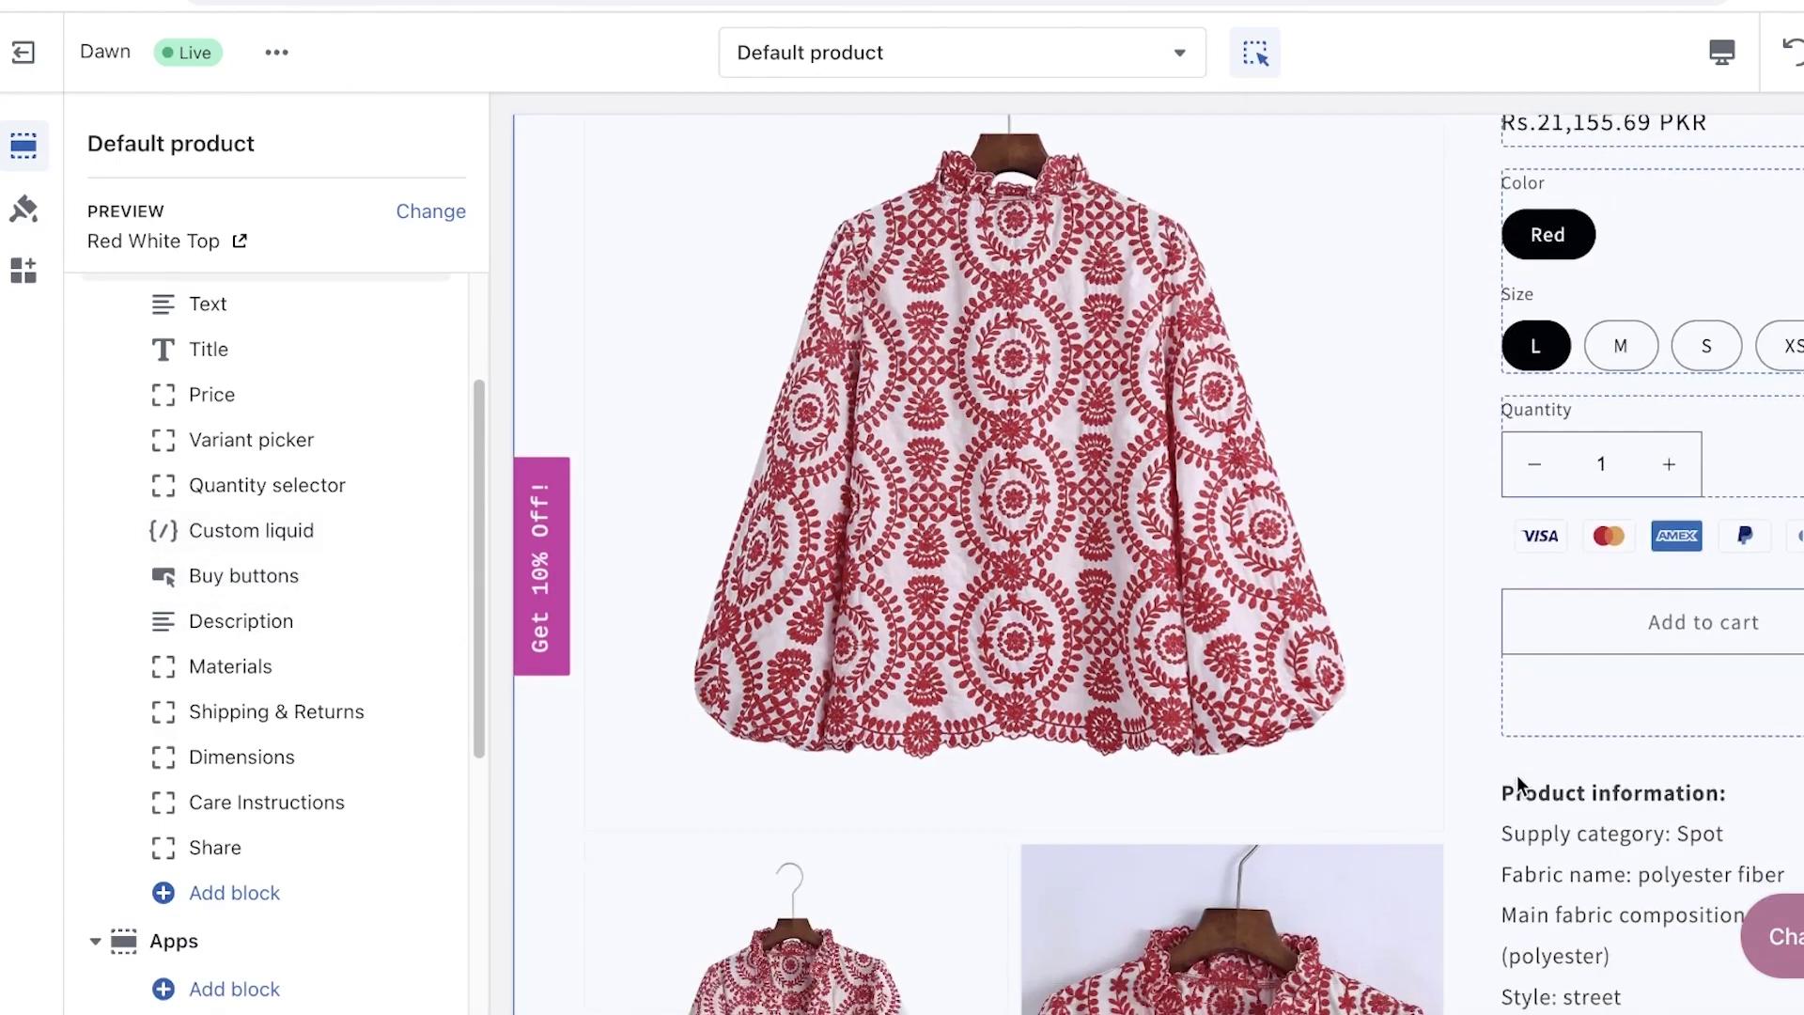
{"action": "left_click_drag", "start_coordinate": [411, 576], "coordinate": [372, 615]}
{"action": "scroll", "coordinate": [395, 648], "scroll_direction": "down", "scroll_amount": 3}
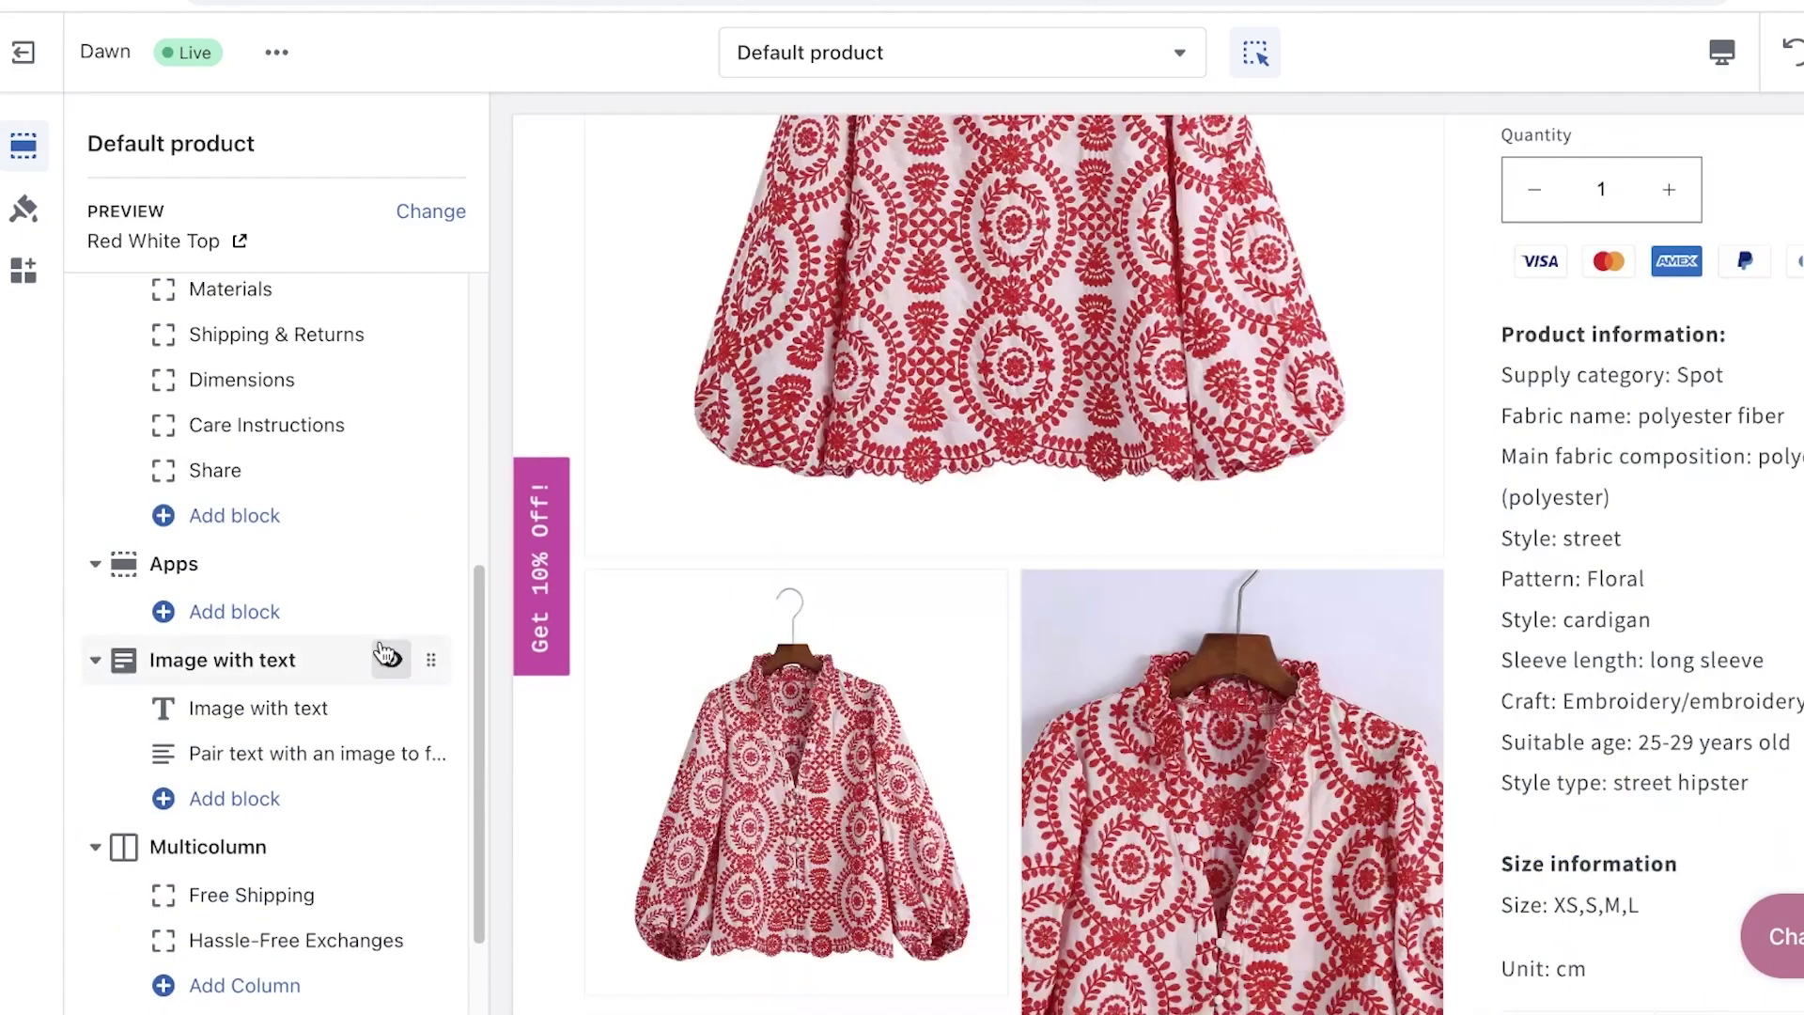
{"action": "scroll", "coordinate": [388, 620], "scroll_direction": "up", "scroll_amount": 3}
{"action": "scroll", "coordinate": [390, 583], "scroll_direction": "up", "scroll_amount": 3}
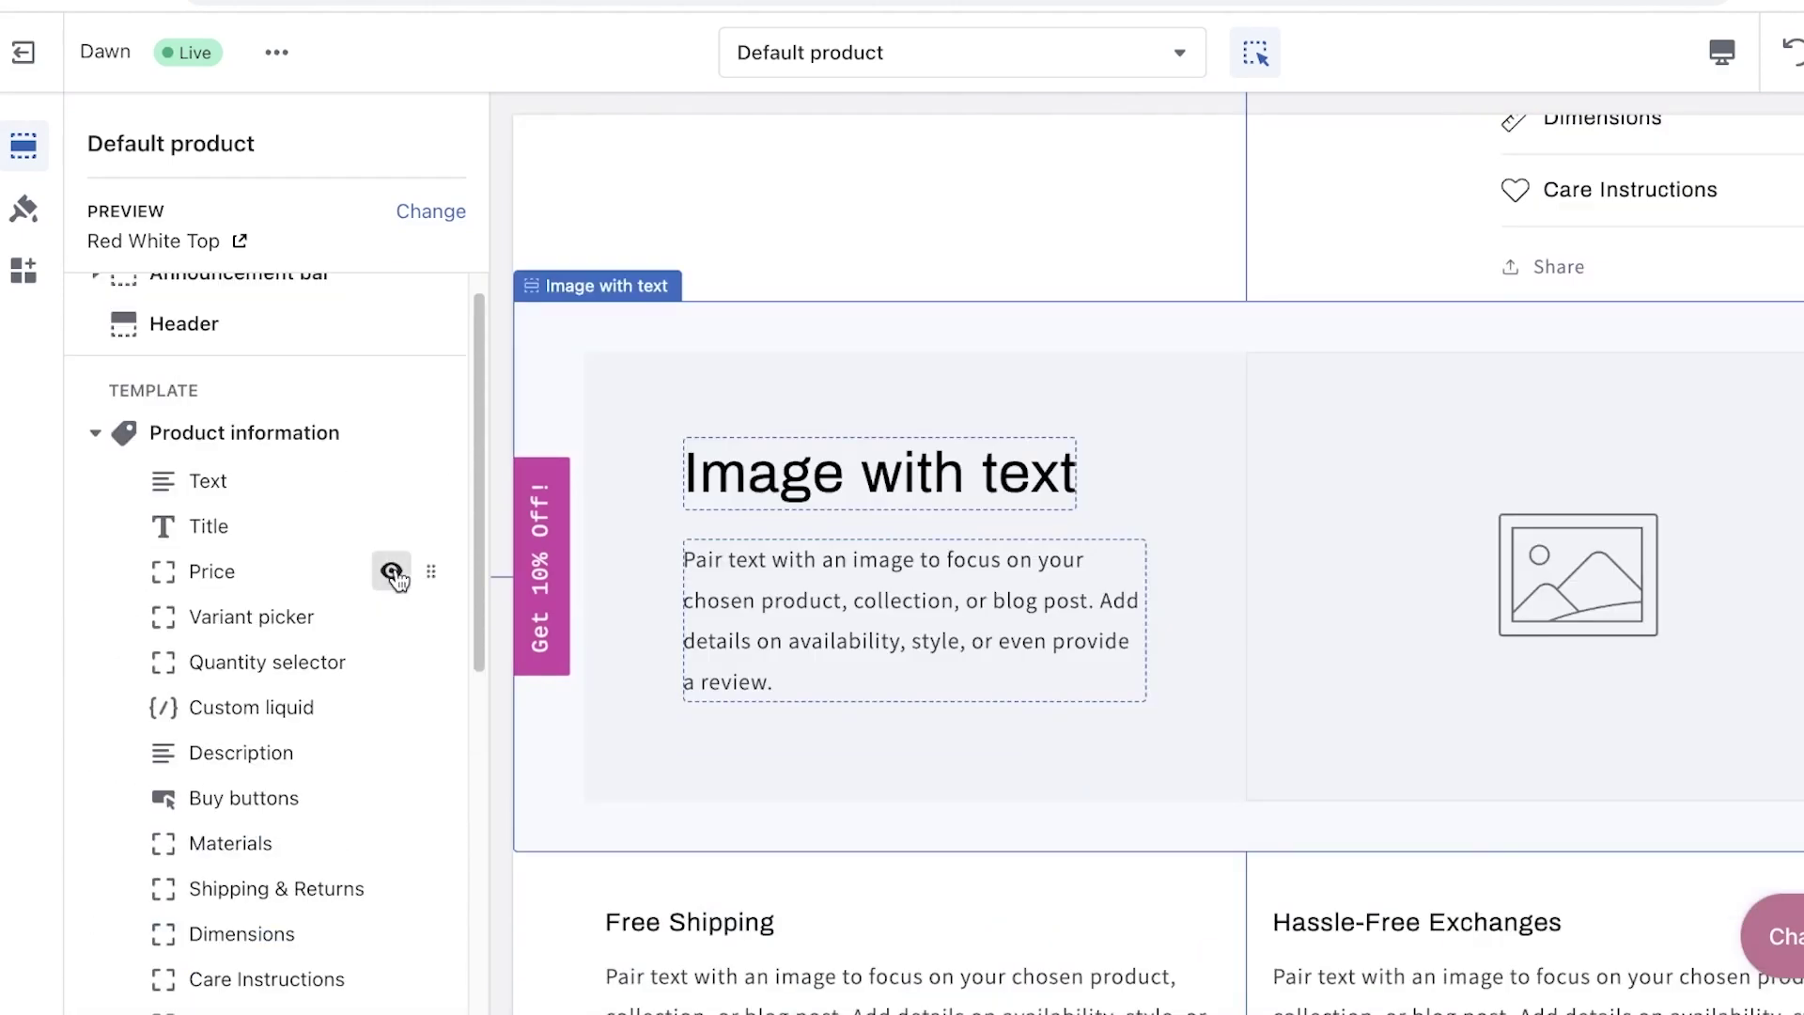
{"action": "scroll", "coordinate": [1541, 352], "scroll_direction": "up", "scroll_amount": 2}
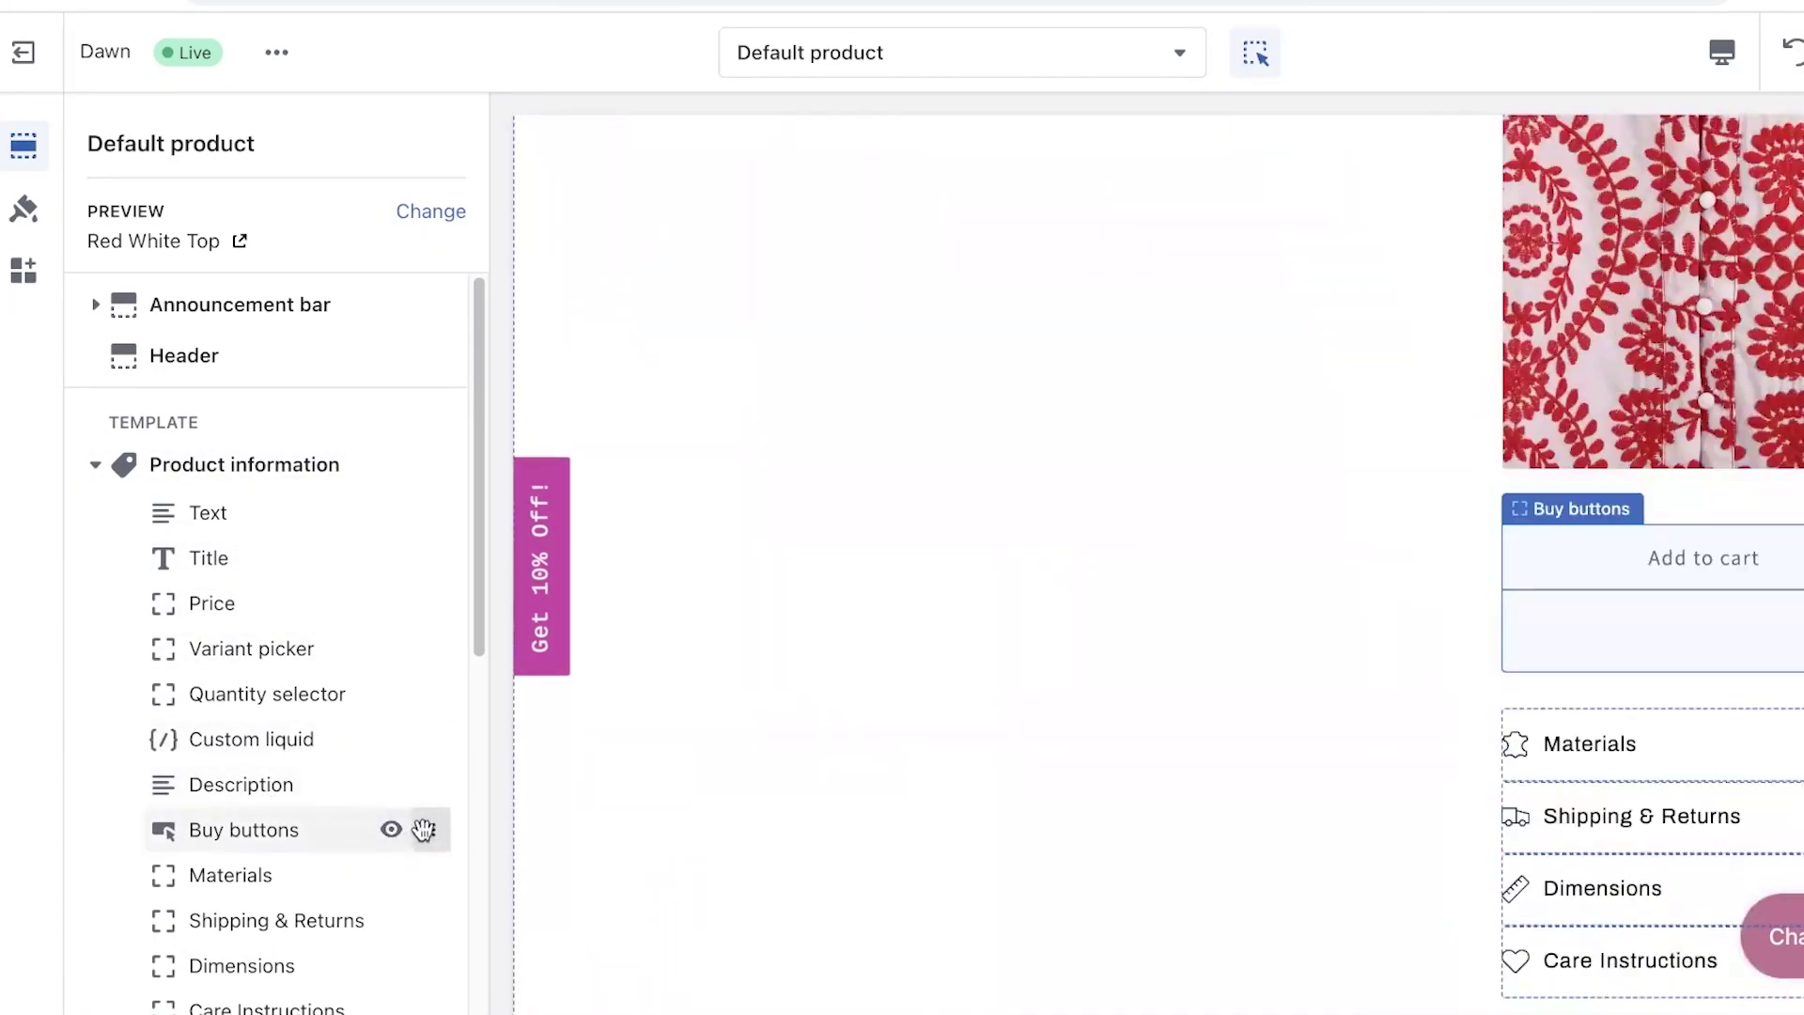
{"action": "left_click_drag", "start_coordinate": [430, 829], "coordinate": [447, 741]}
{"action": "scroll", "coordinate": [358, 857], "scroll_direction": "down", "scroll_amount": 1}
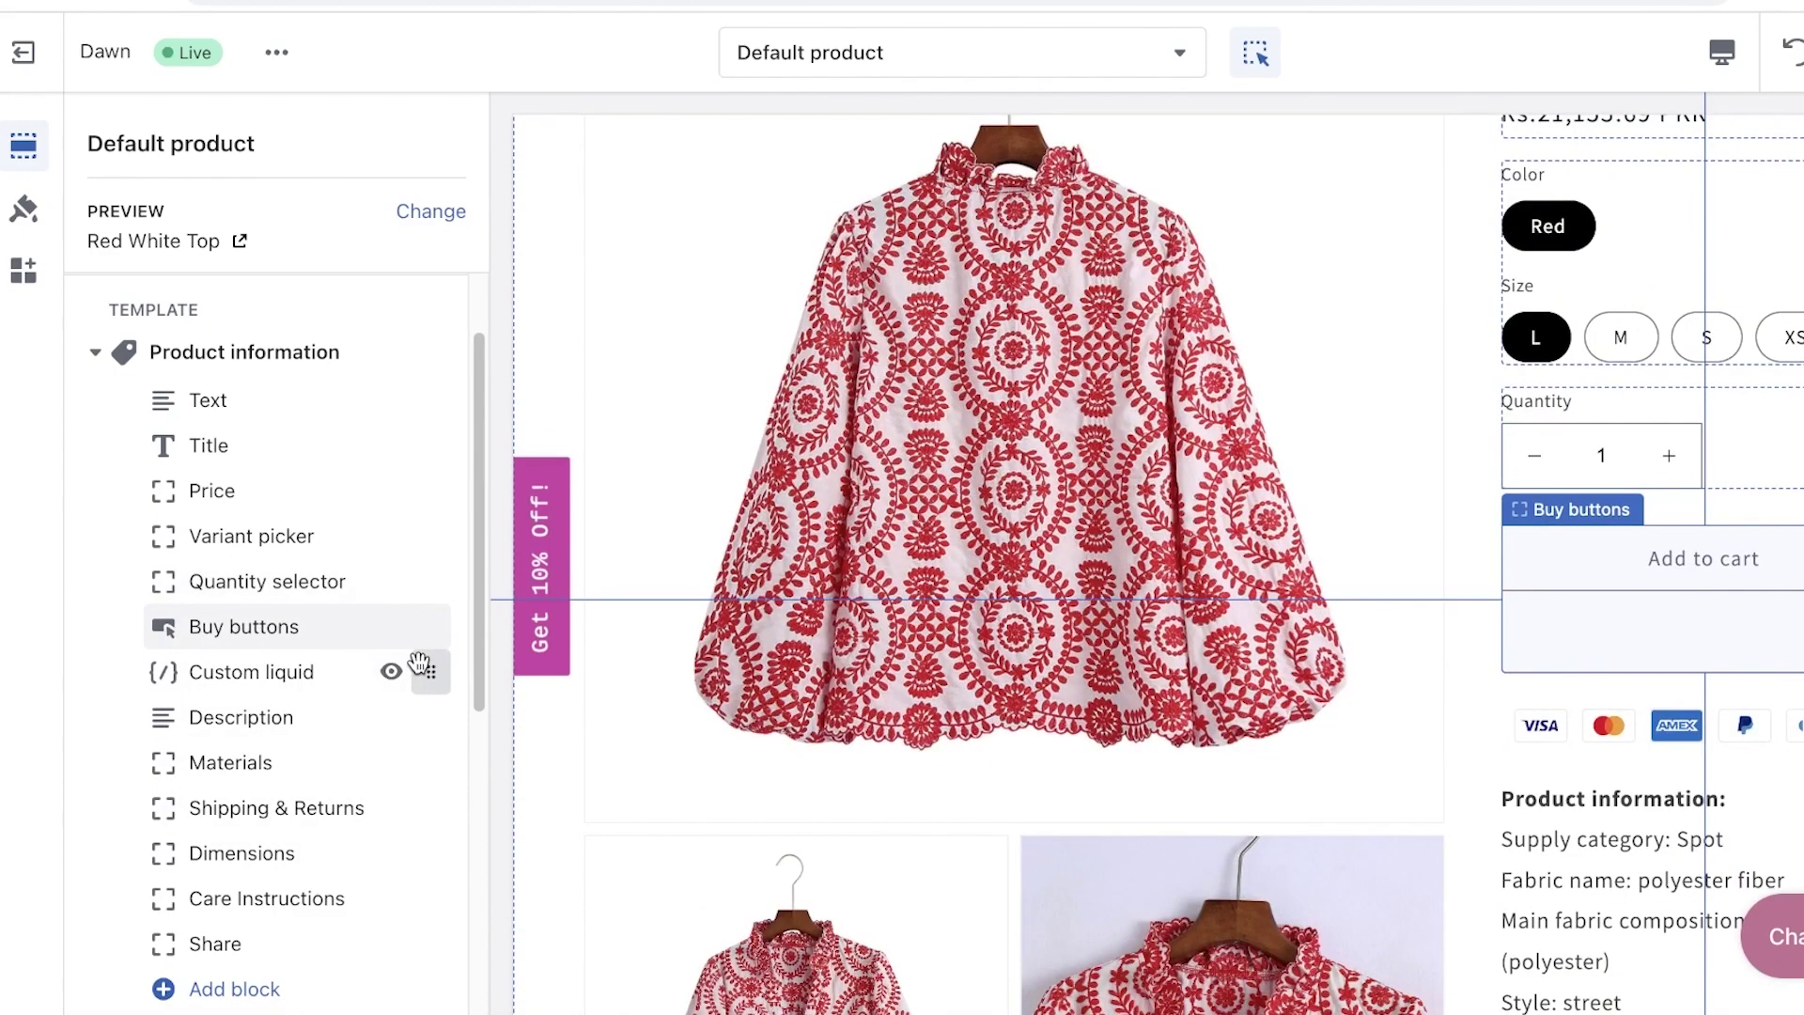
{"action": "left_click_drag", "start_coordinate": [432, 673], "coordinate": [435, 619]}
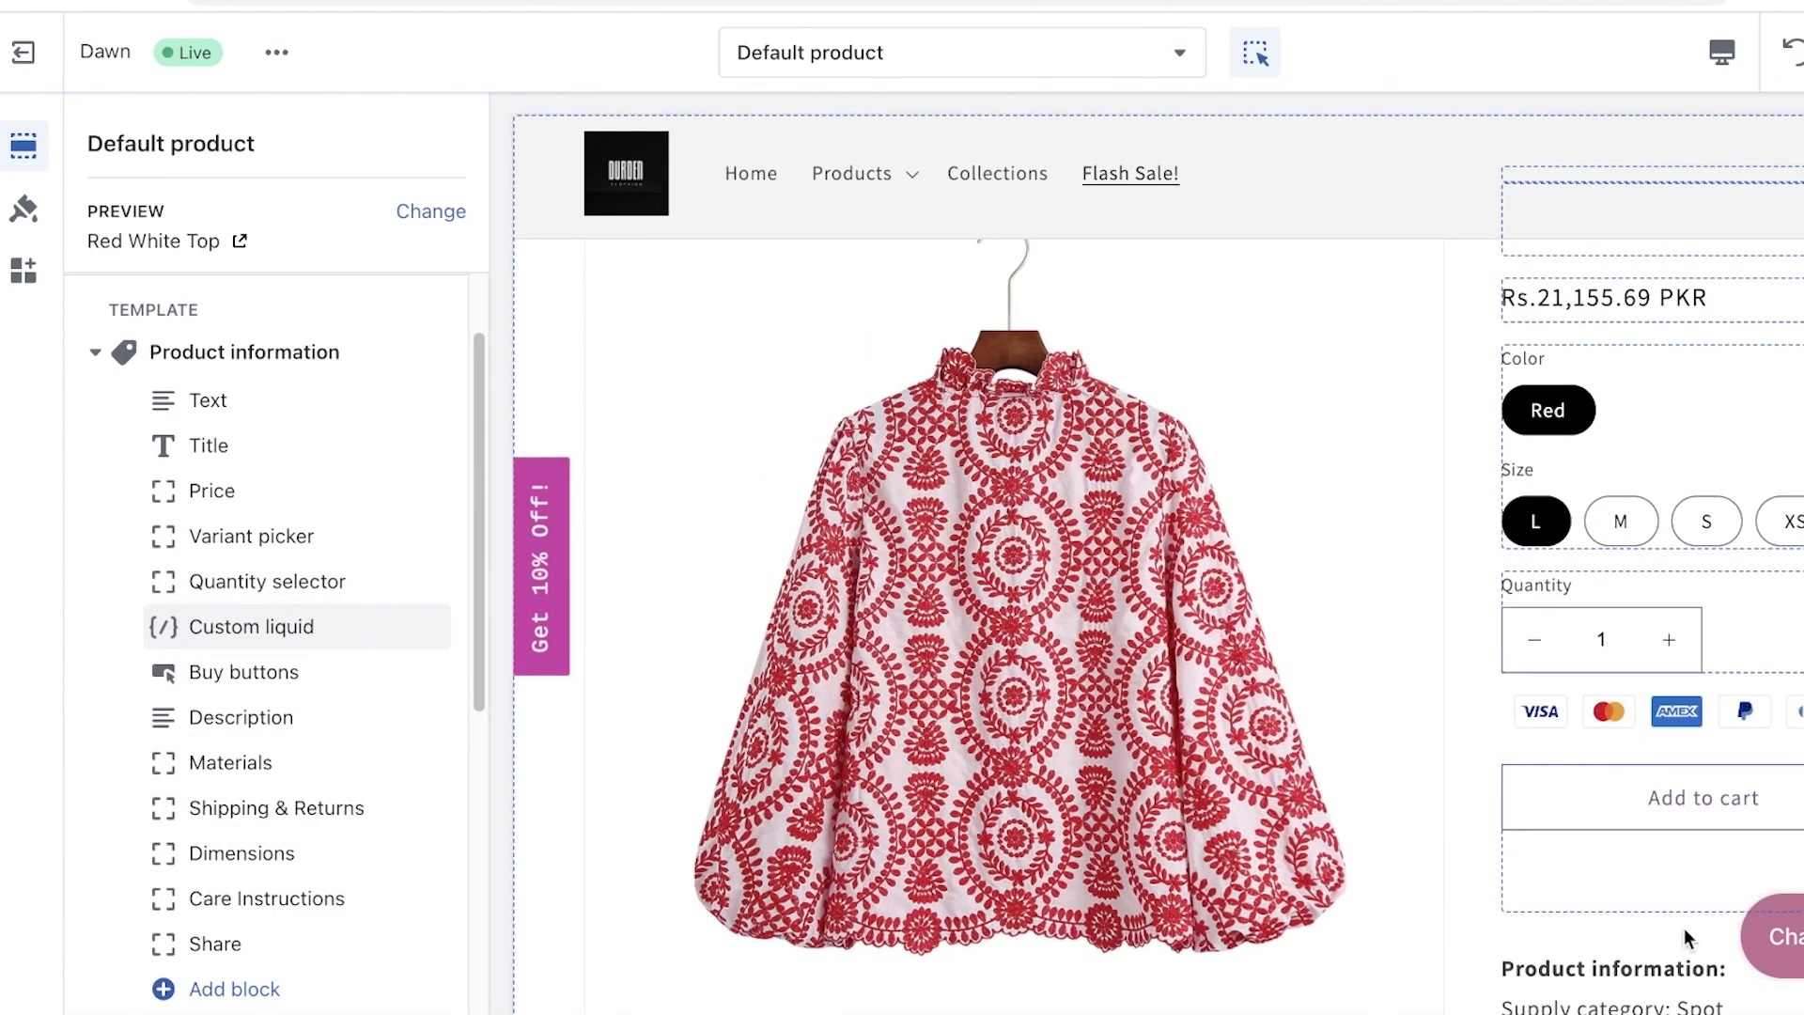
{"action": "left_click", "coordinate": [1638, 842]}
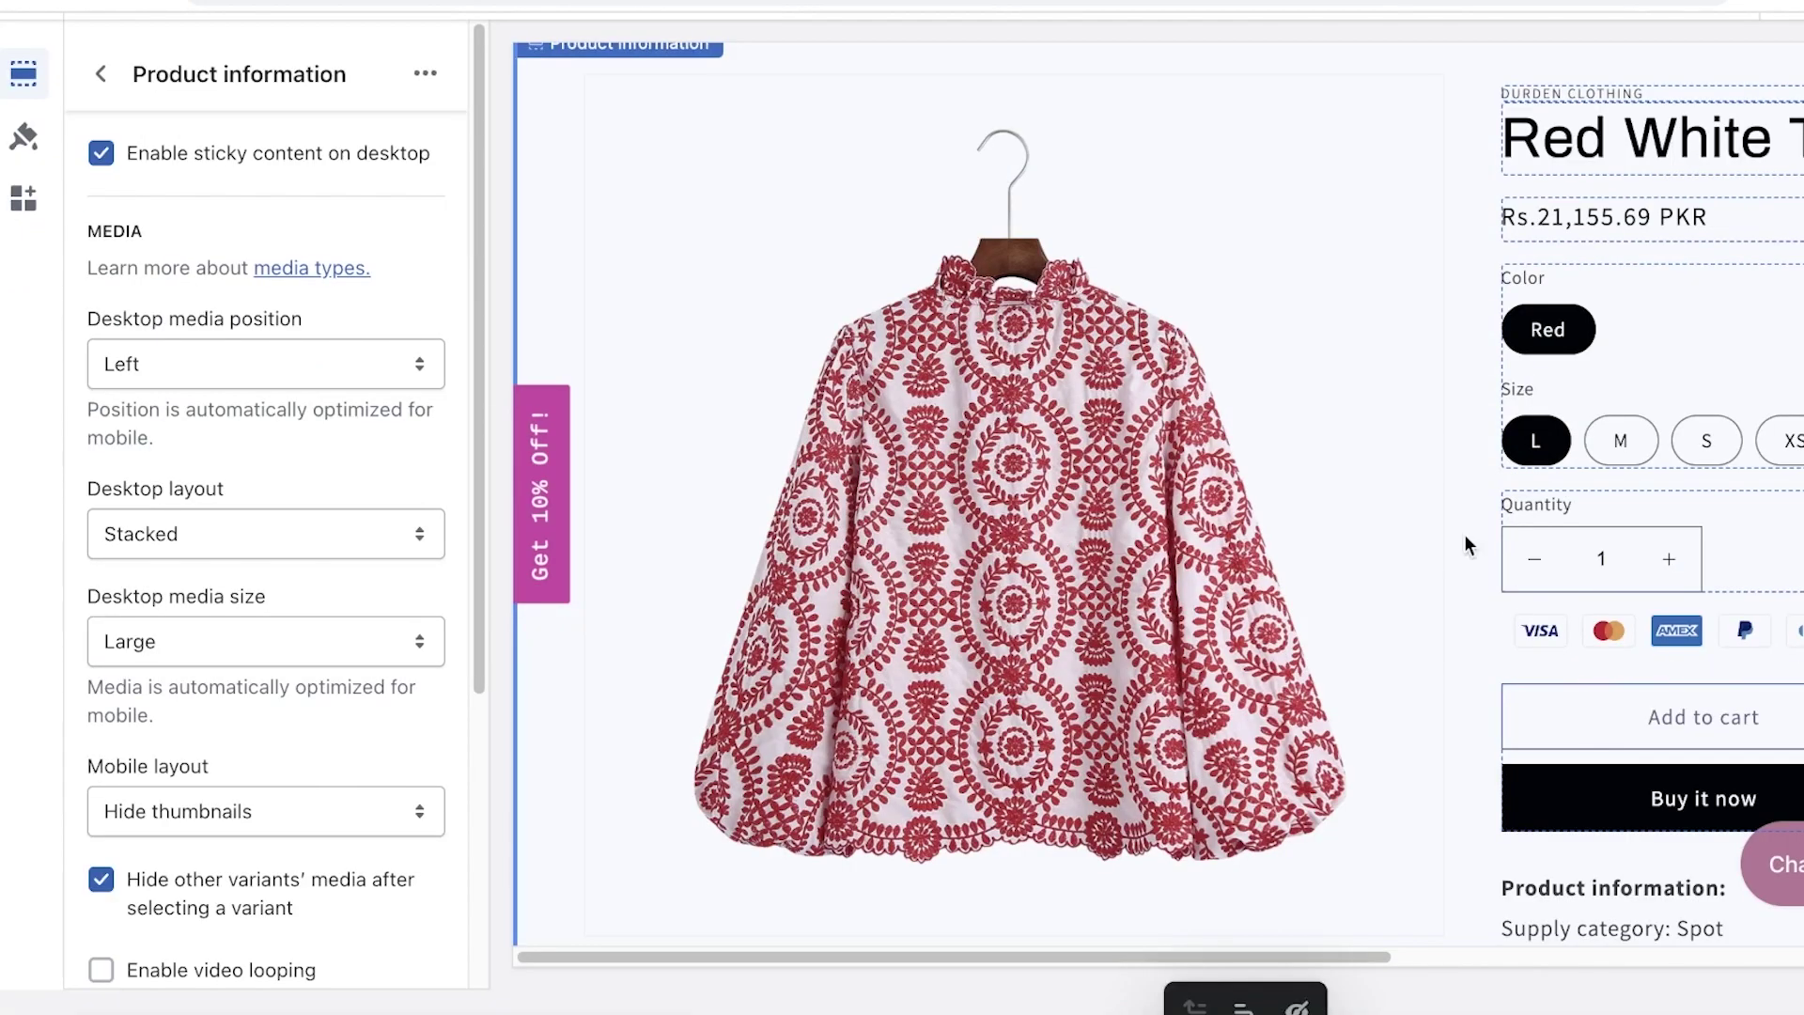
{"action": "left_click", "coordinate": [102, 73]}
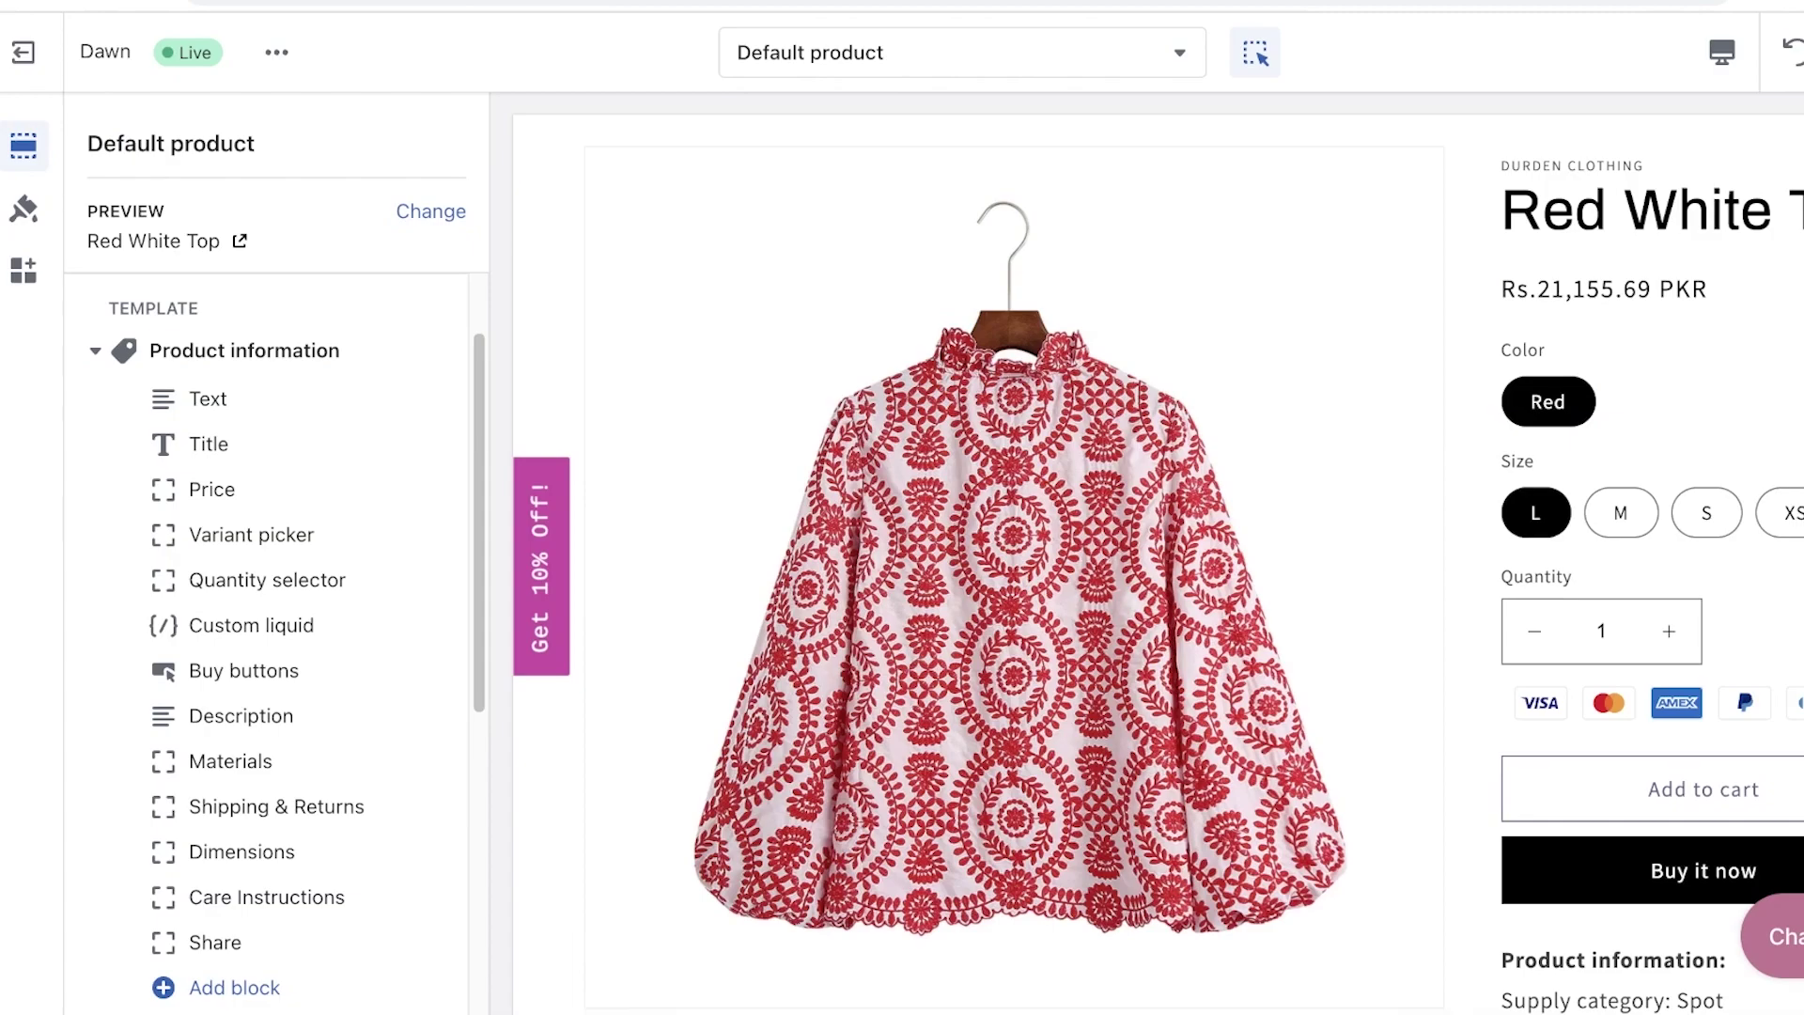
Step: Save the theme changes with Ctrl+S and reload the preview to check the payment icons
{"action": "key", "text": "ctrl+s"}
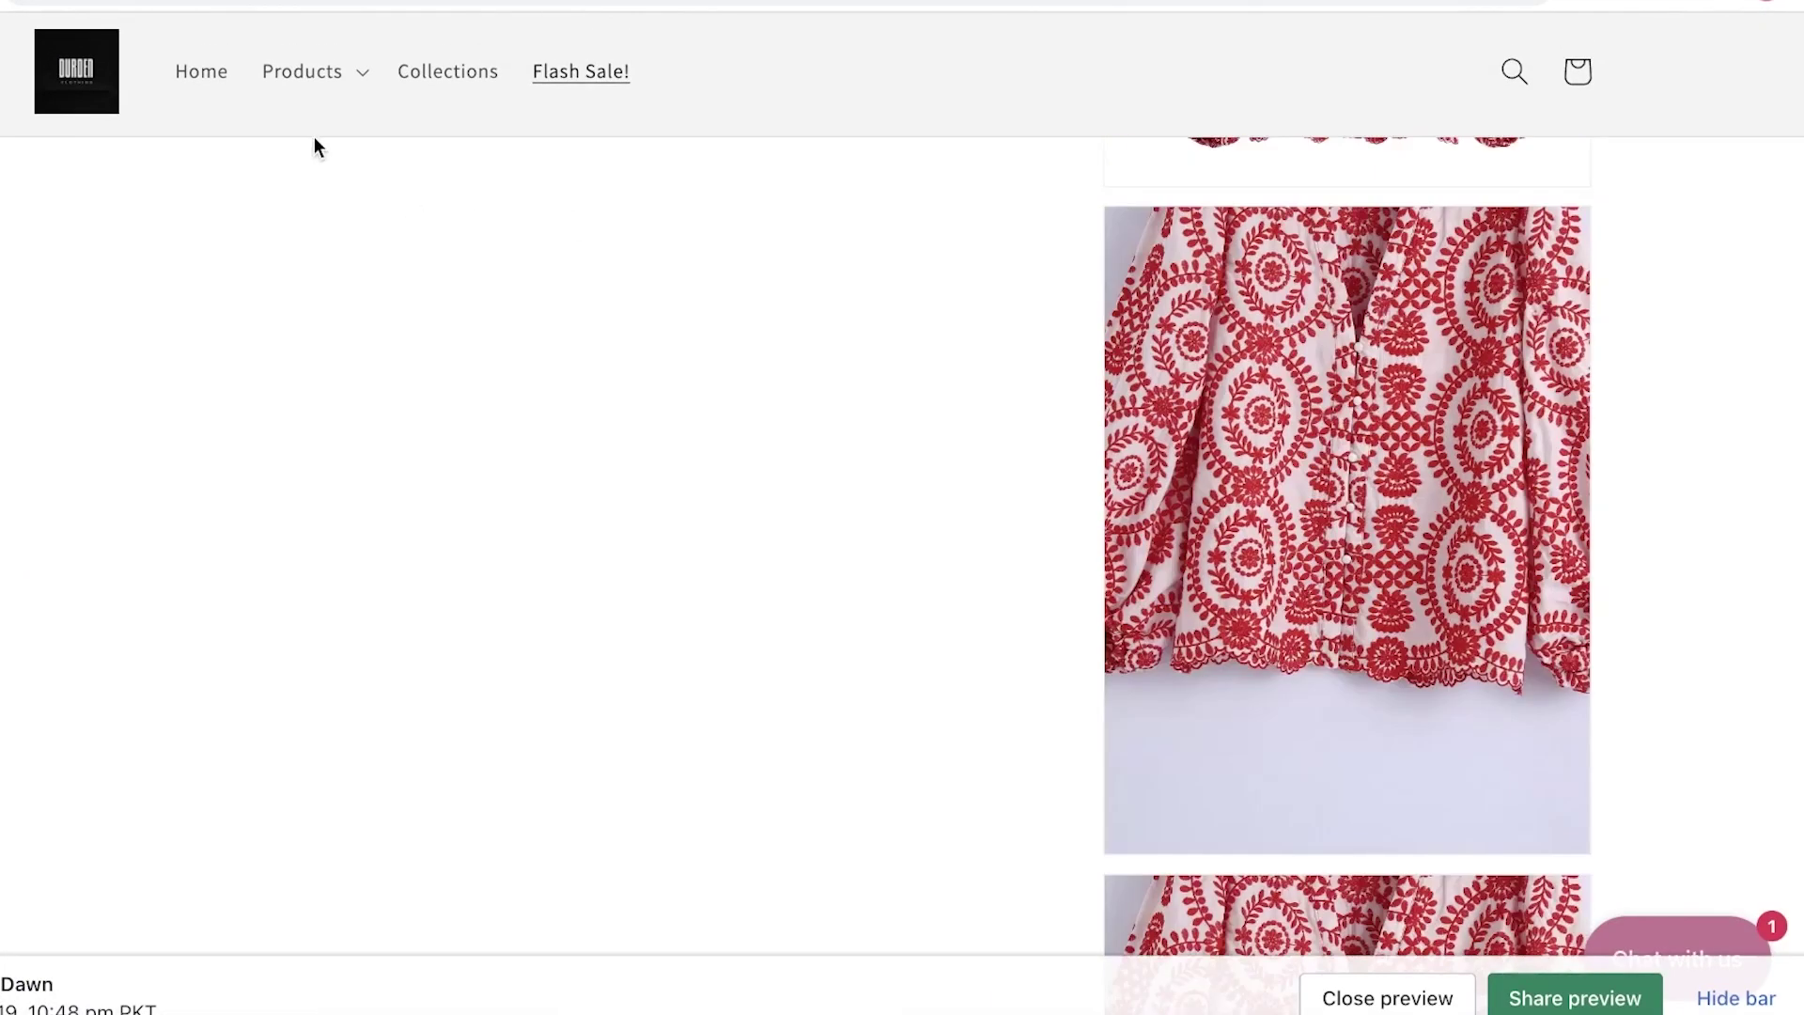
{"action": "scroll", "coordinate": [1102, 250], "scroll_direction": "down", "scroll_amount": 8}
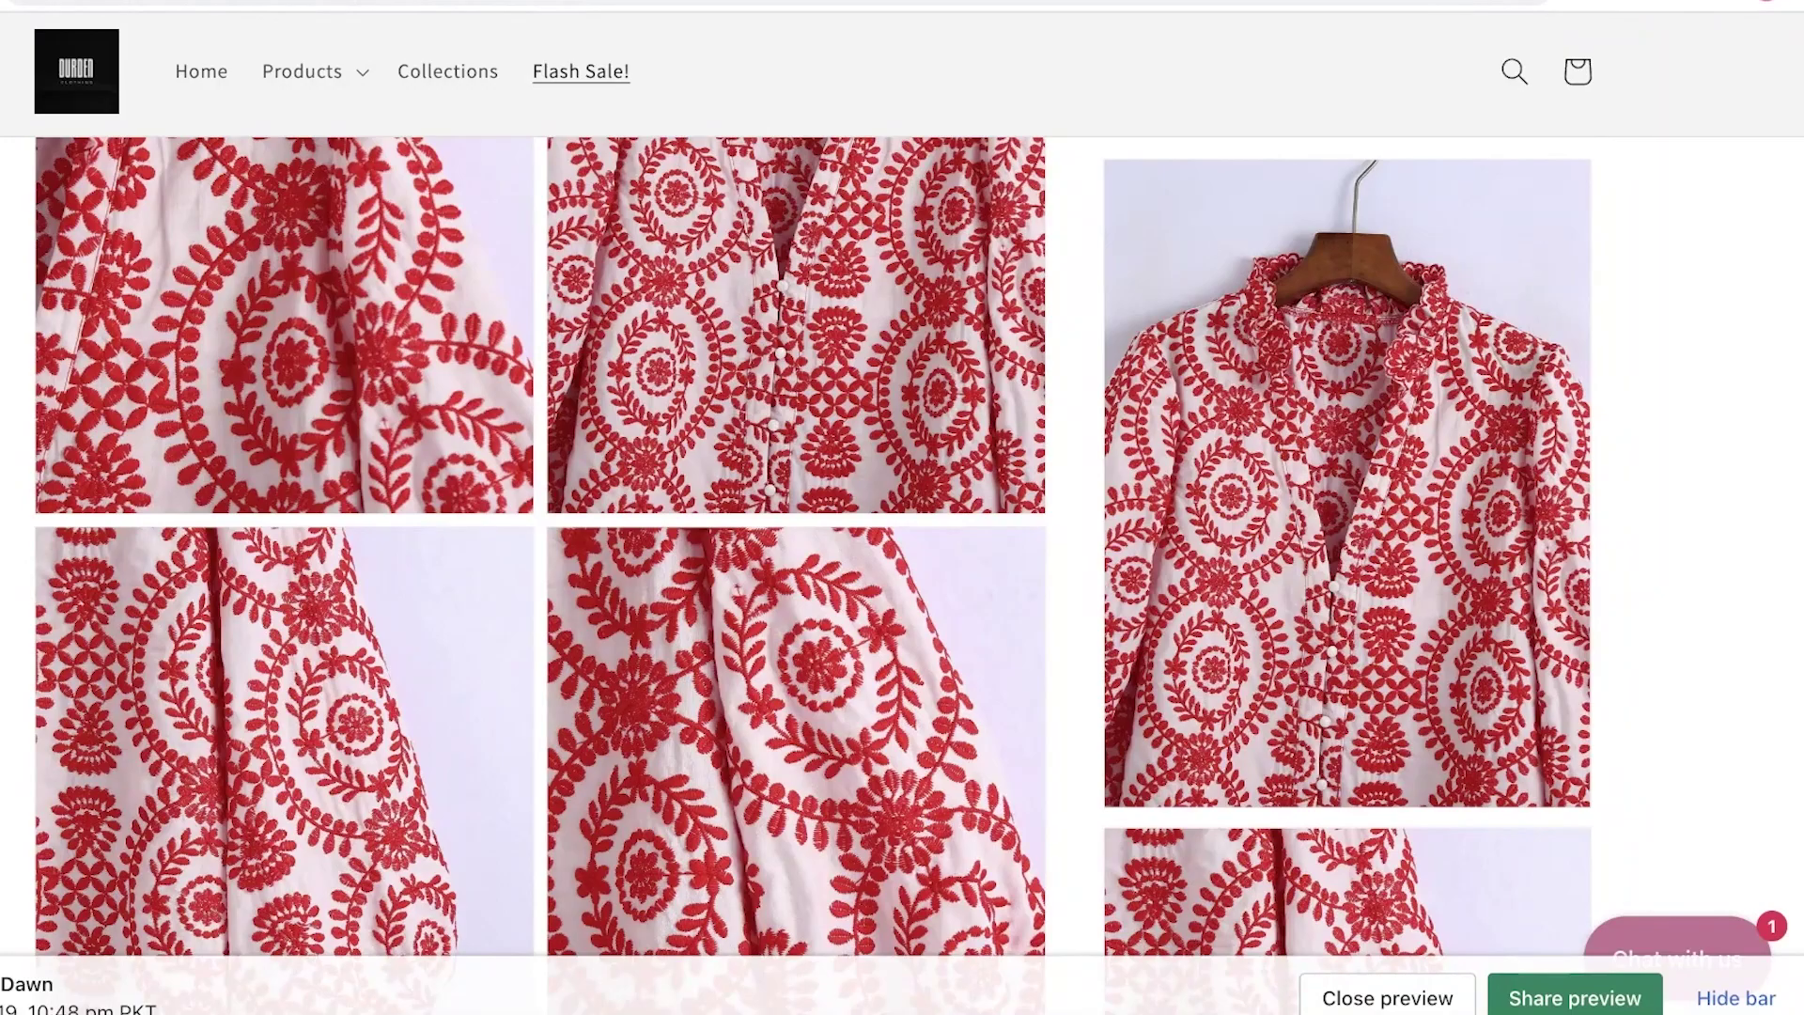
{"action": "key", "text": "F5"}
{"action": "scroll", "coordinate": [1537, 464], "scroll_direction": "up", "scroll_amount": 8}
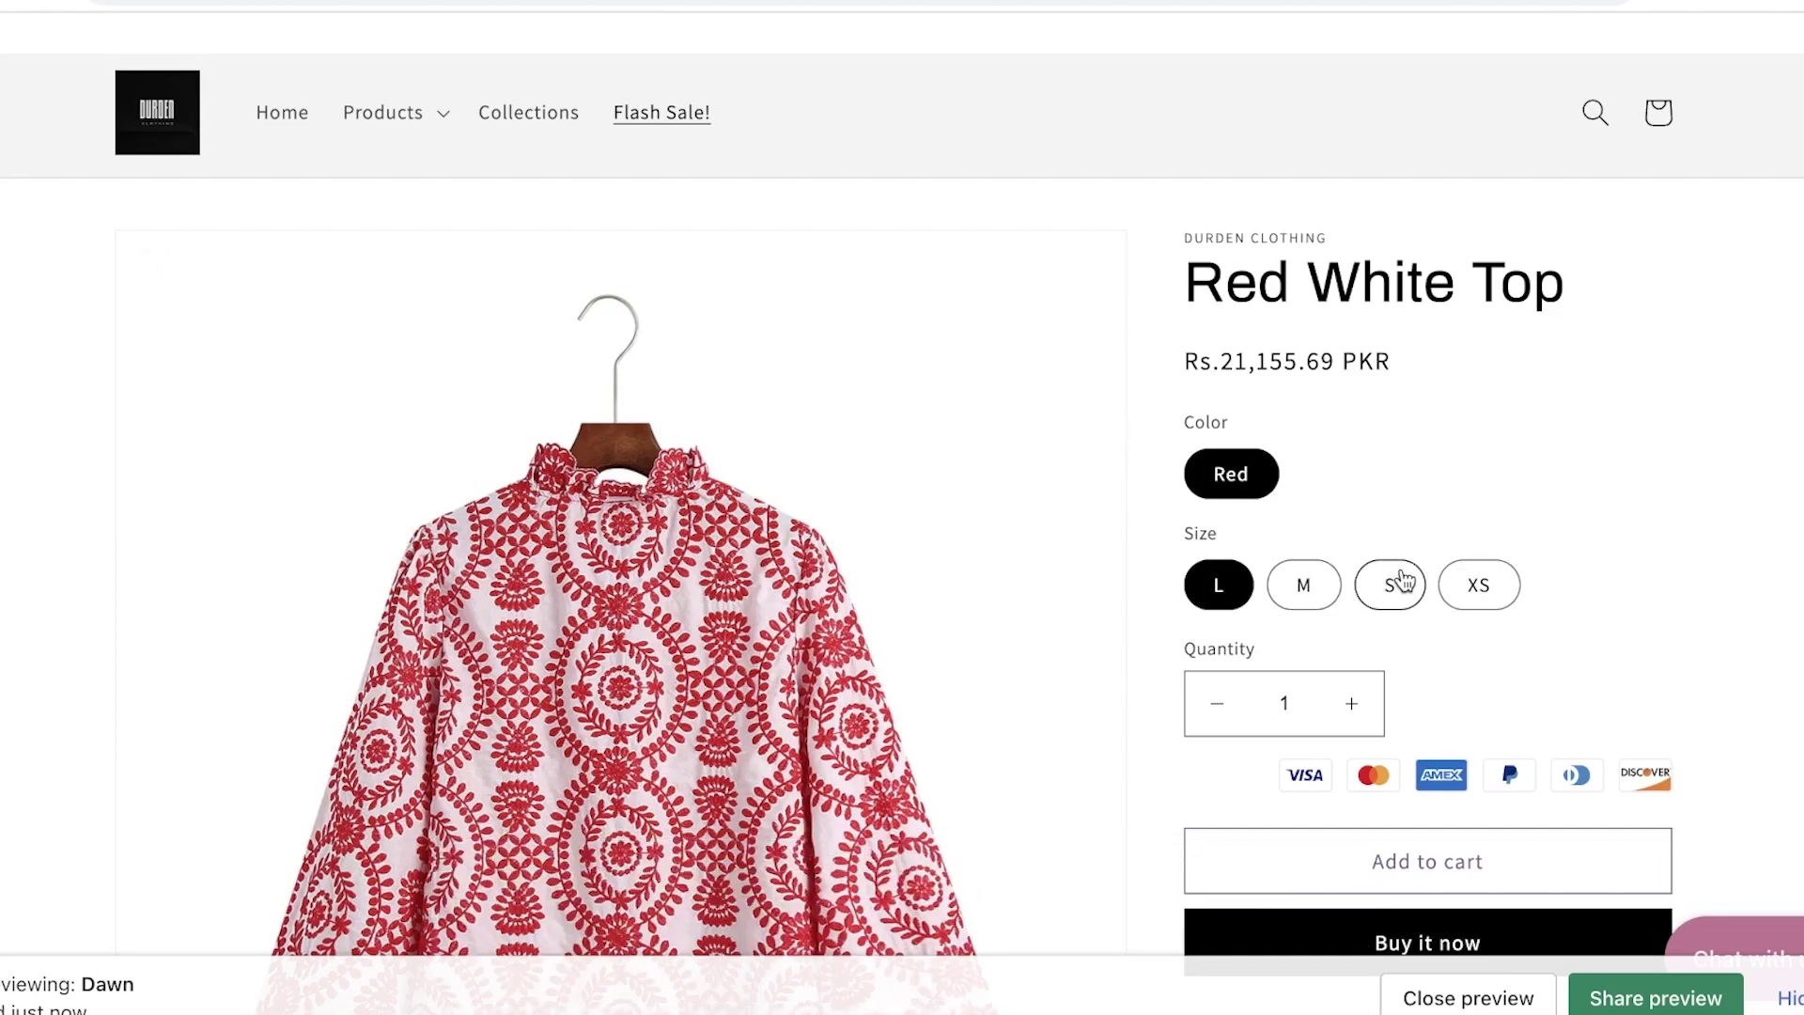
{"action": "scroll", "coordinate": [1414, 606], "scroll_direction": "down", "scroll_amount": 3}
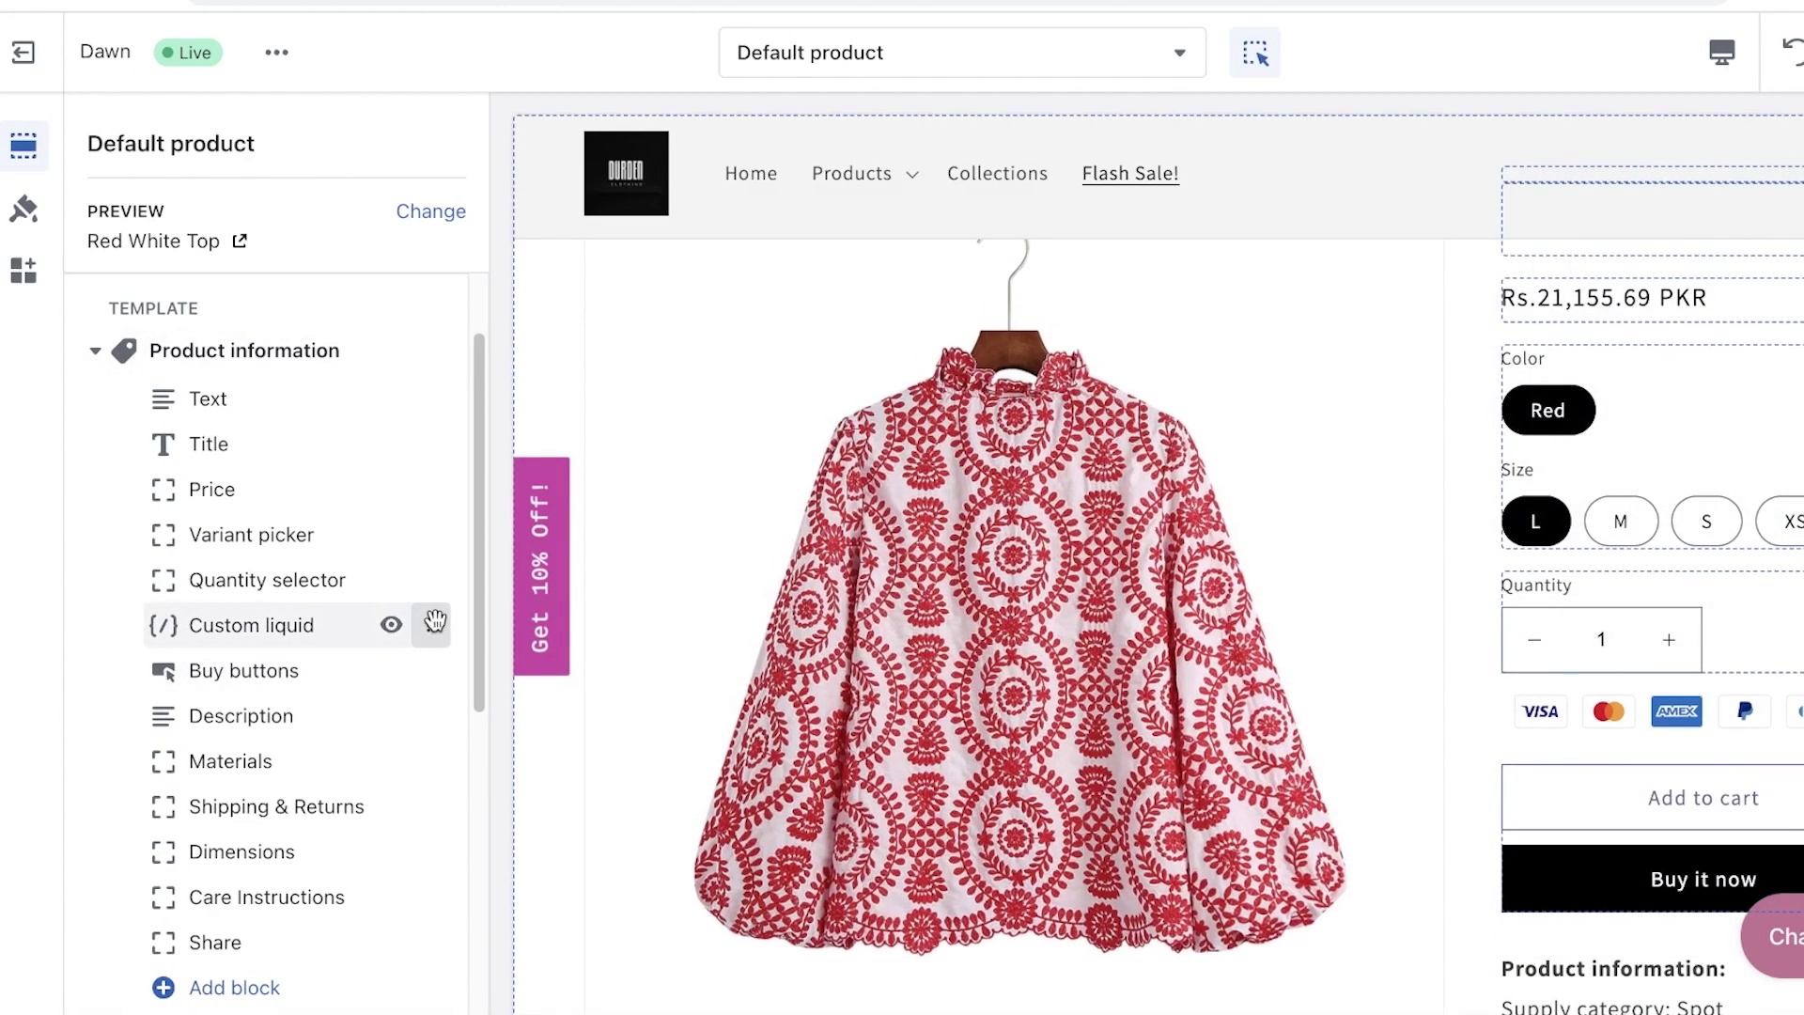
Step: Delete the Custom liquid block from the Default product template
{"action": "left_click_drag", "start_coordinate": [432, 625], "coordinate": [428, 625]}
{"action": "left_click", "coordinate": [290, 627]}
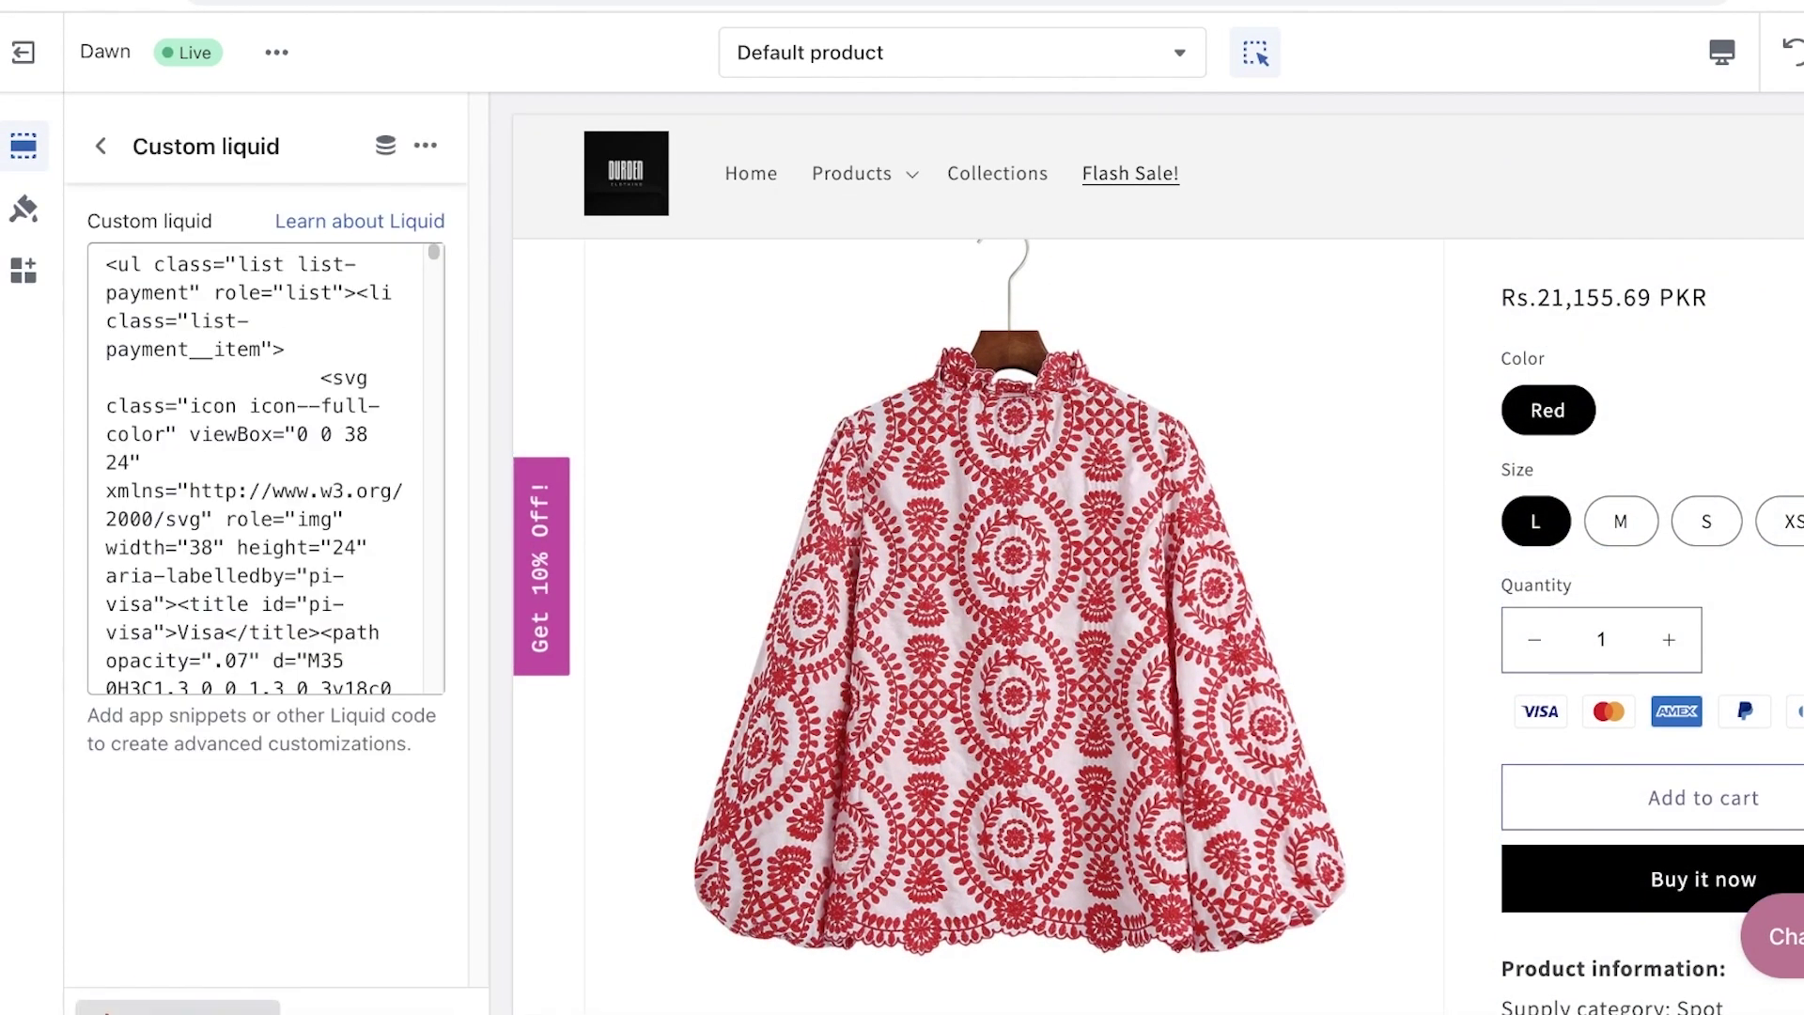
{"action": "key", "text": "Delete"}
Step: Exit the theme editor without saving, returning to the Themes page
{"action": "left_click", "coordinate": [29, 50]}
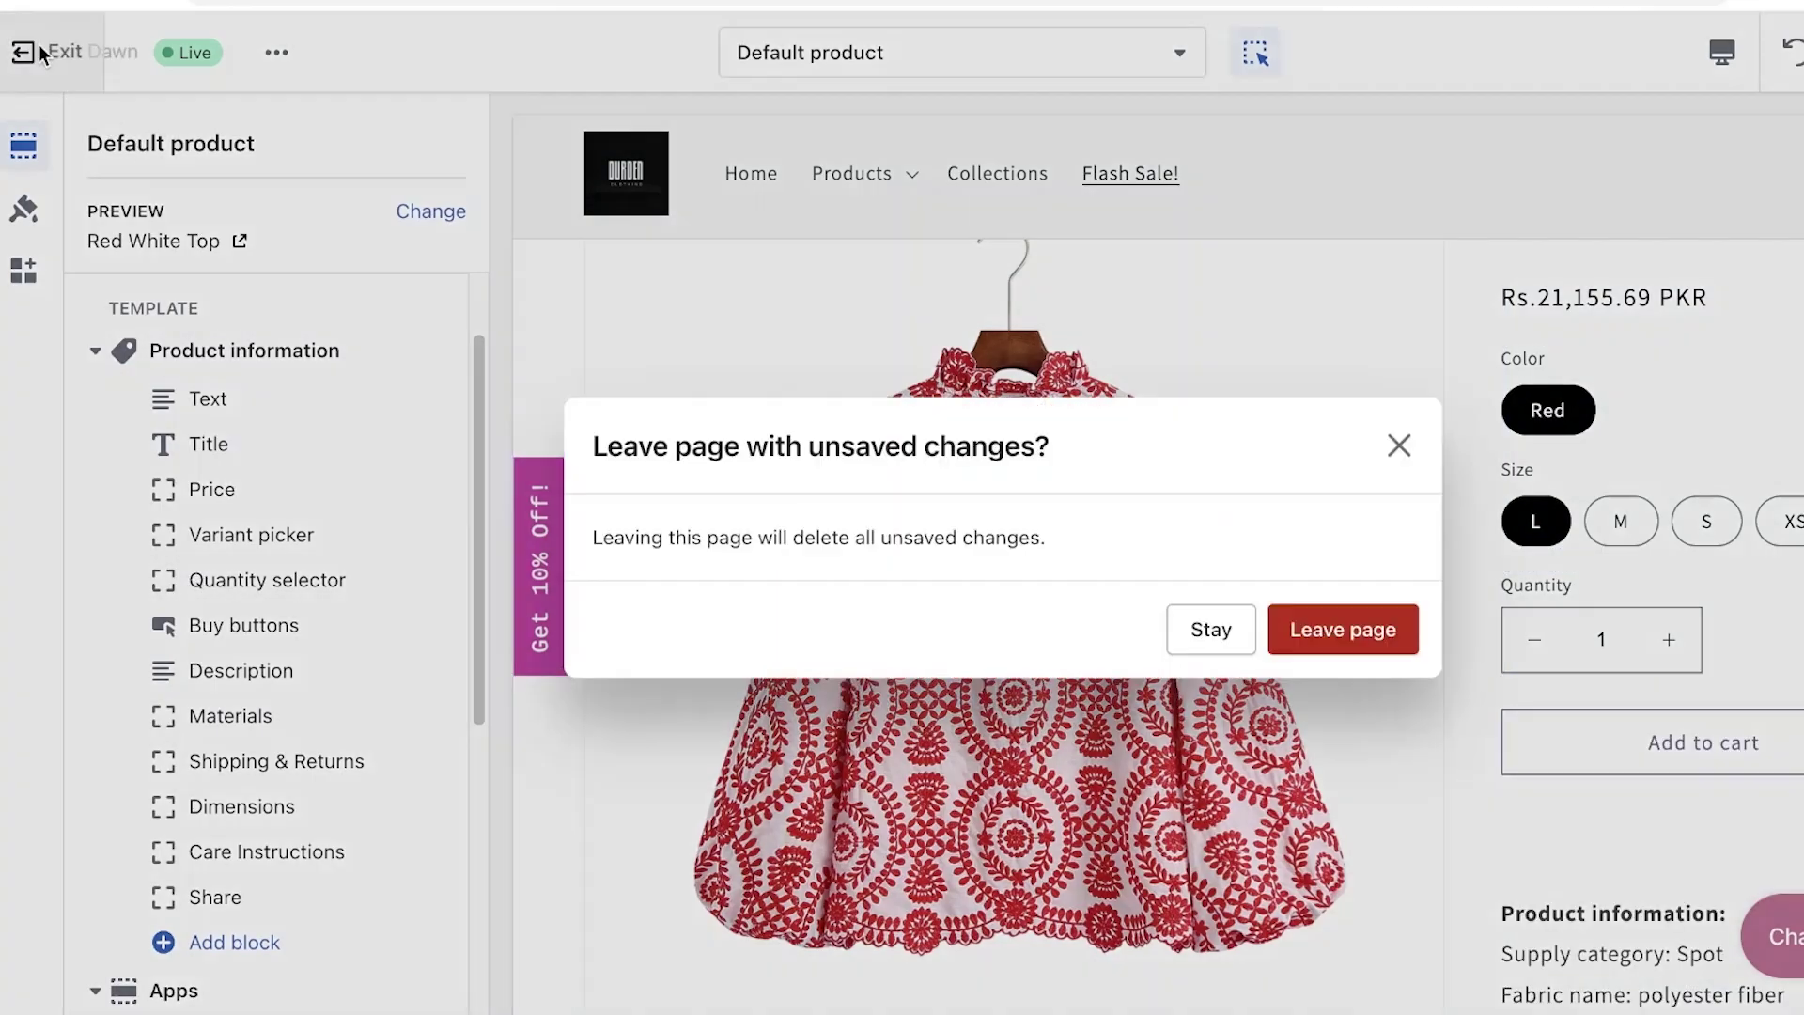
{"action": "left_click", "coordinate": [1311, 631]}
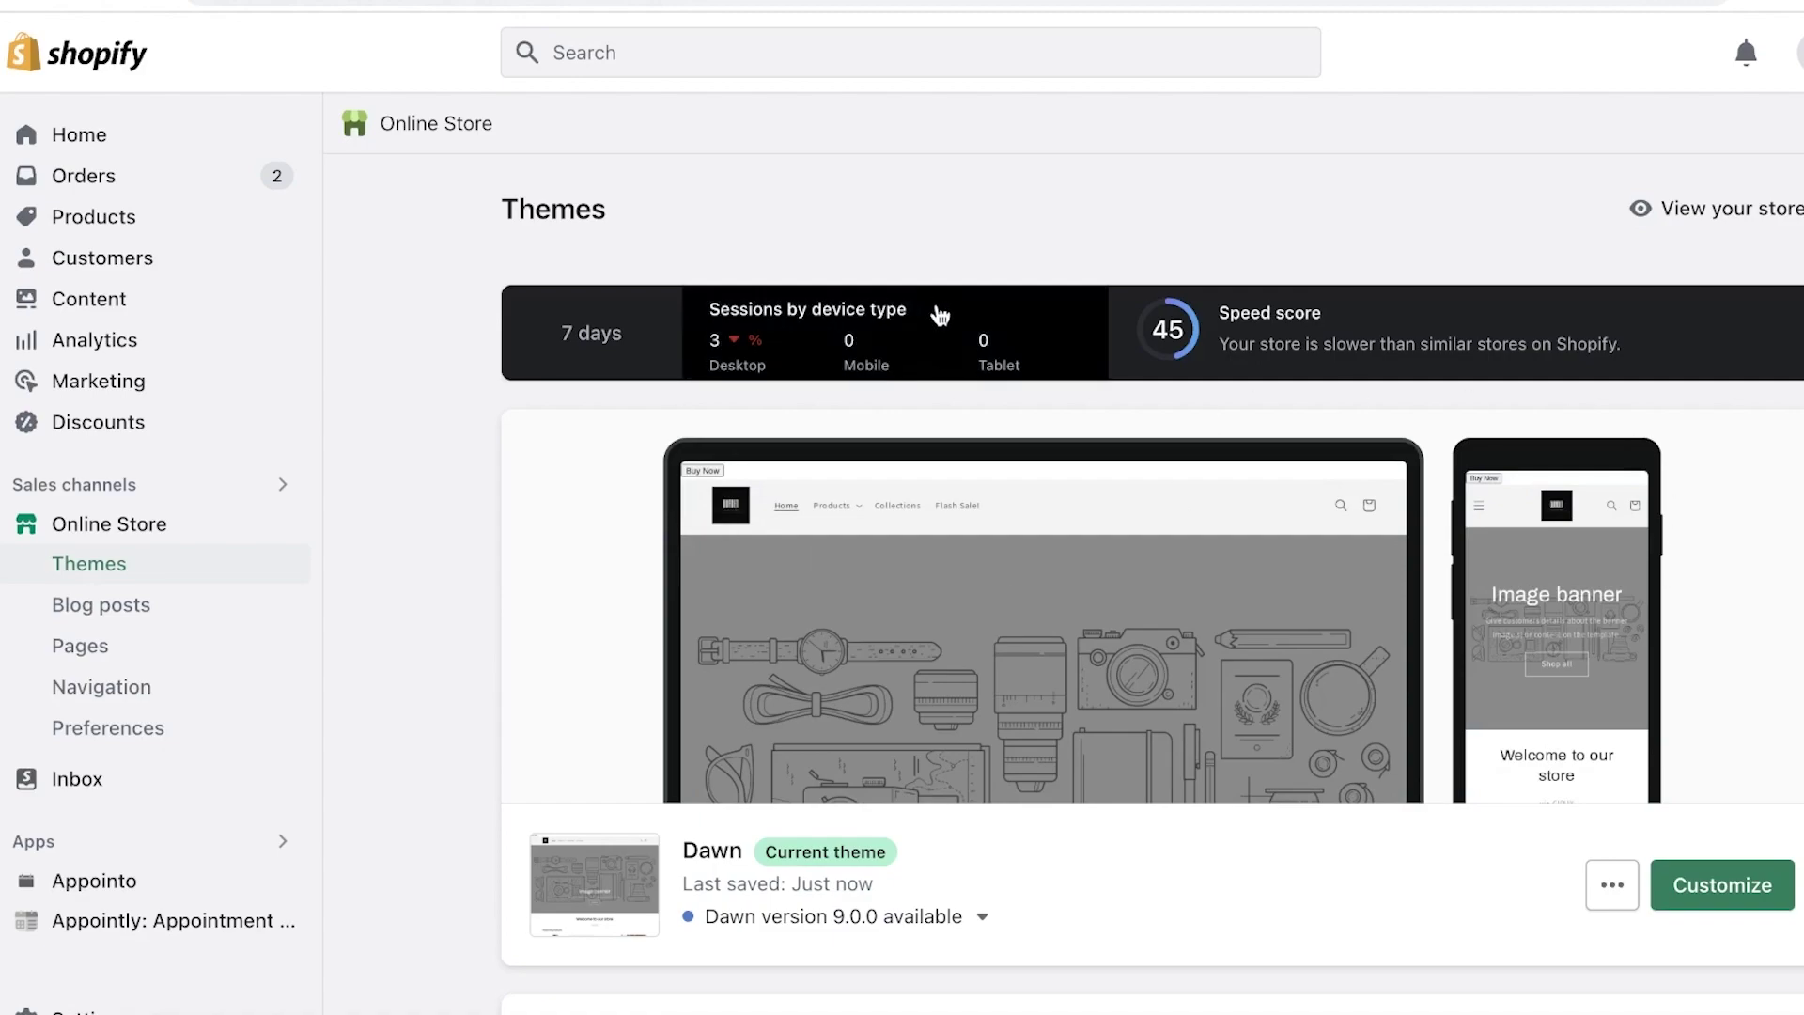
{"action": "scroll", "coordinate": [1087, 403], "scroll_direction": "down", "scroll_amount": 2}
Step: Reopen the Dawn theme editor and collapse the Image banner, Rich text and Collage sections
{"action": "left_click", "coordinate": [1743, 712]}
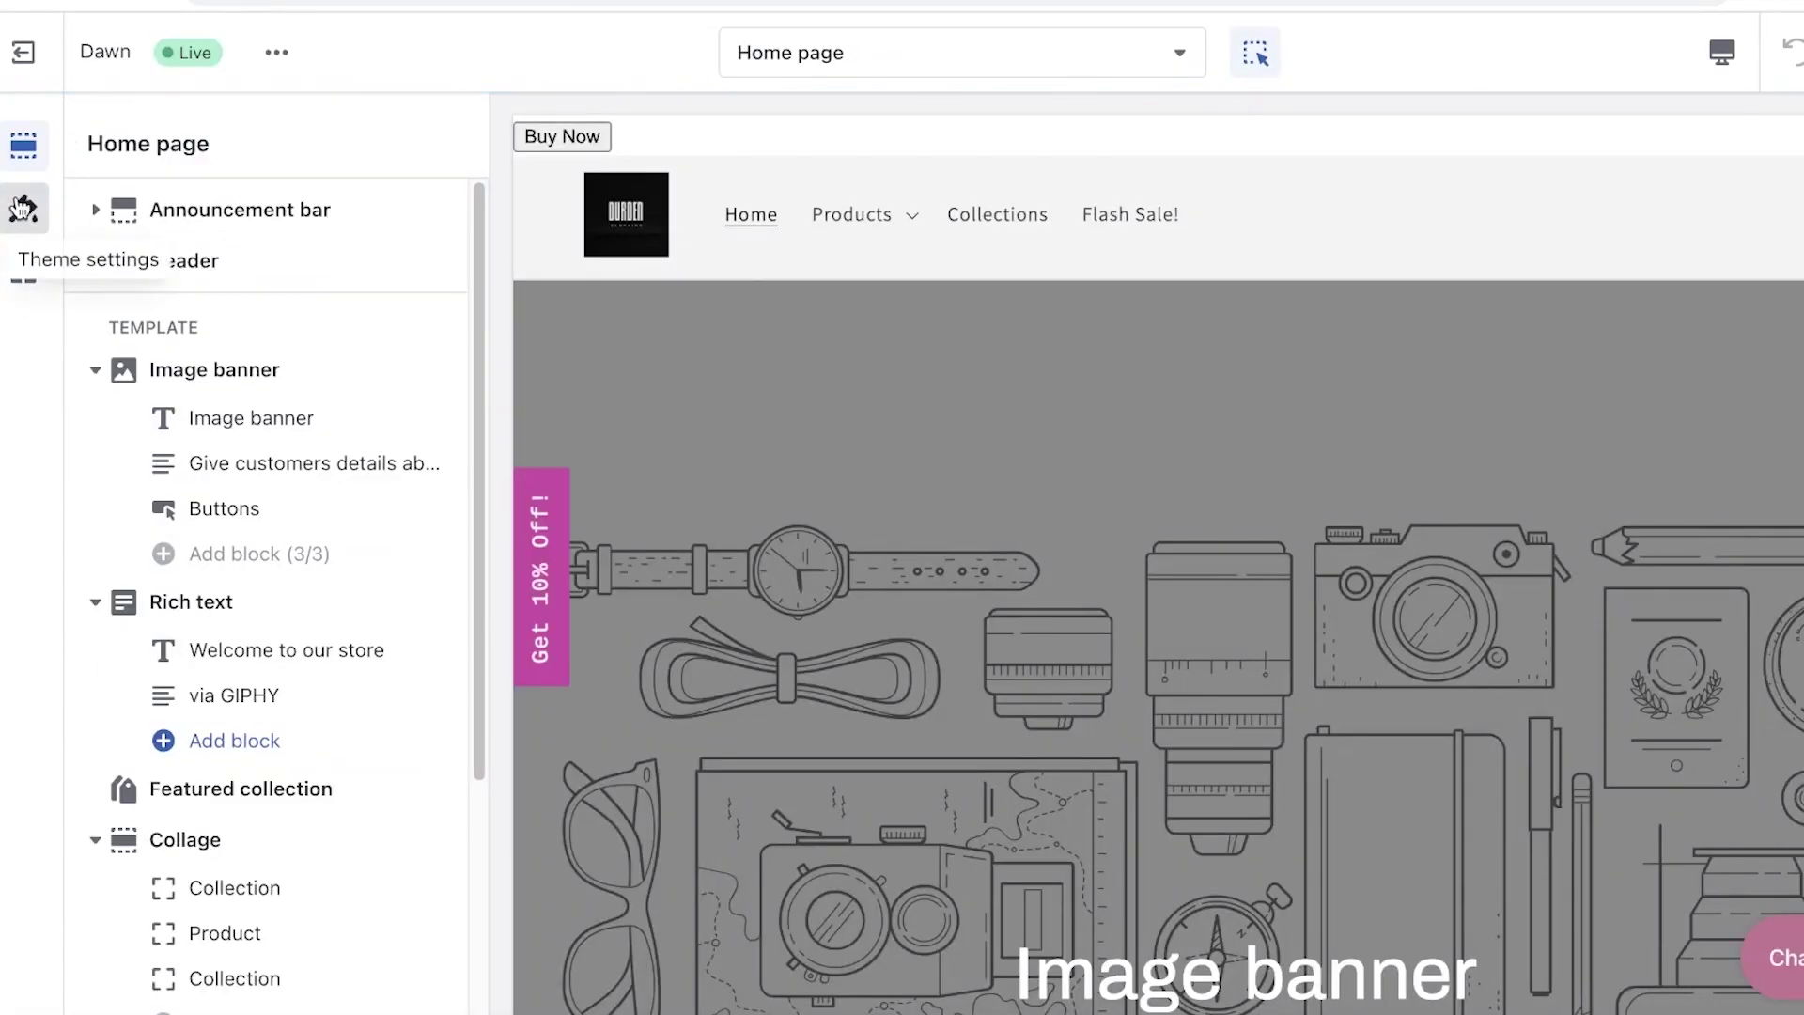
{"action": "scroll", "coordinate": [210, 314], "scroll_direction": "down", "scroll_amount": 2}
{"action": "scroll", "coordinate": [211, 313], "scroll_direction": "up", "scroll_amount": 2}
{"action": "left_click", "coordinate": [94, 369]}
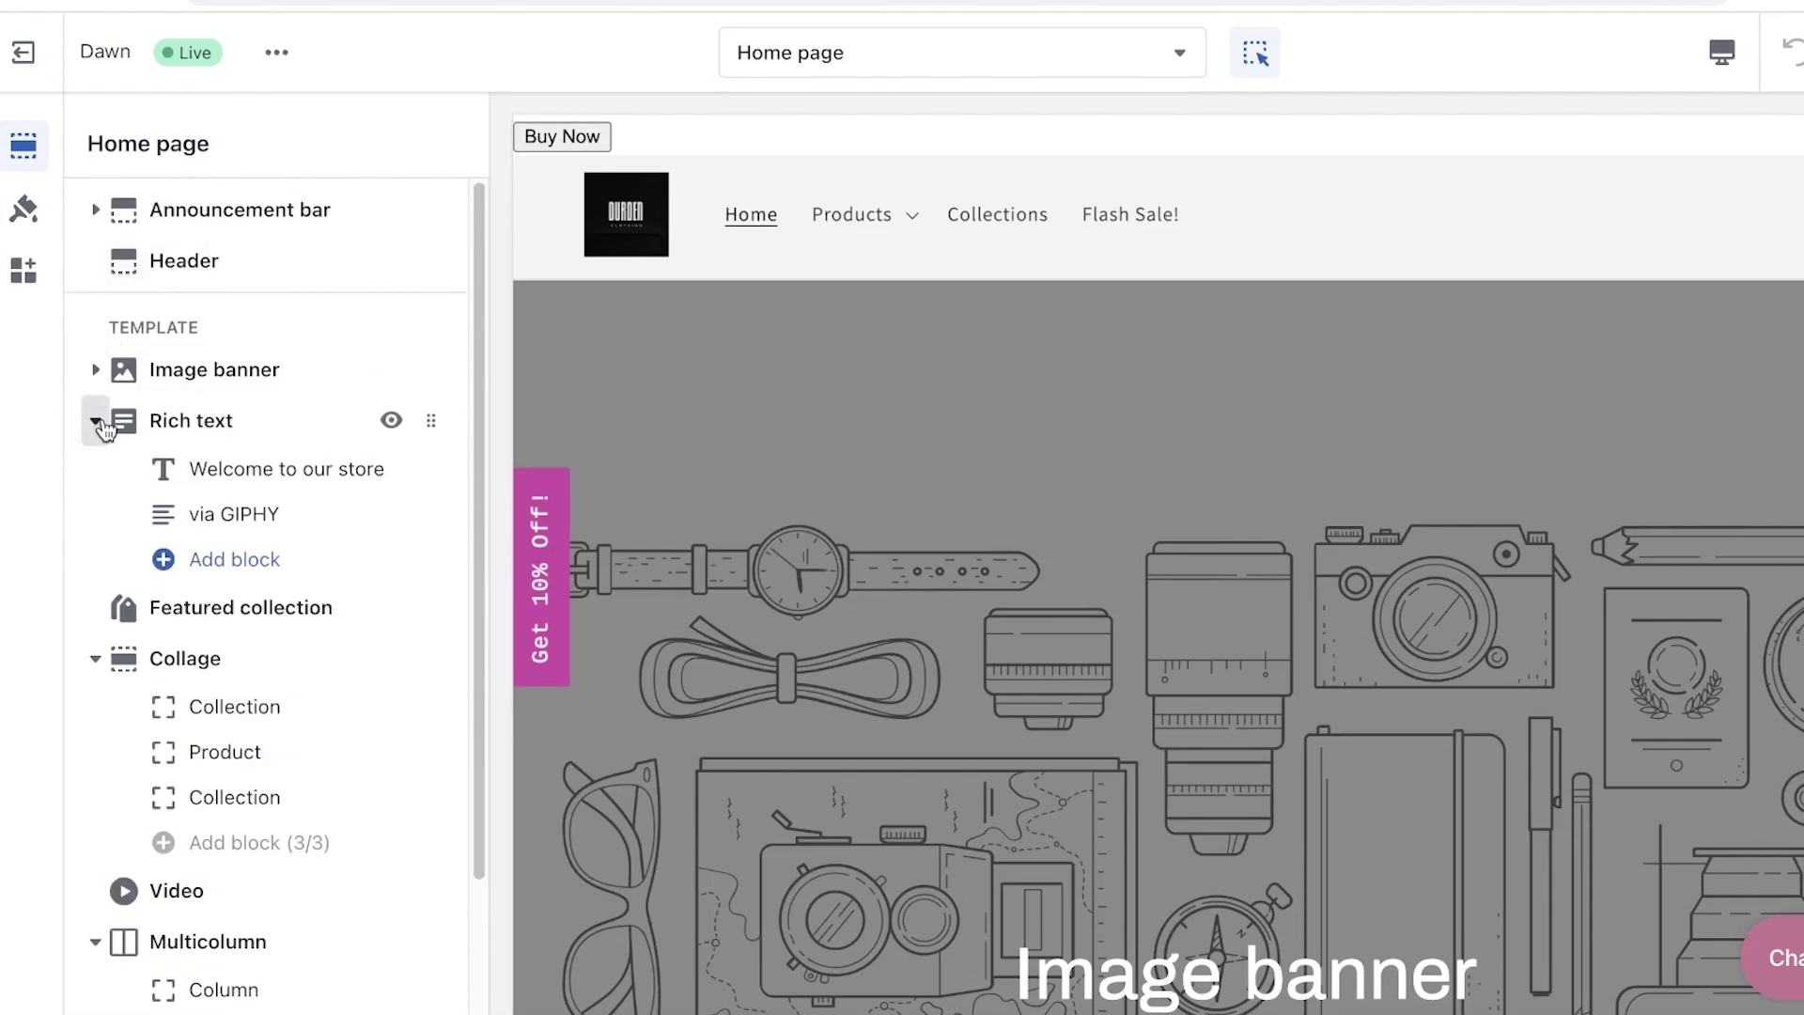
{"action": "left_click", "coordinate": [95, 420]}
{"action": "left_click", "coordinate": [94, 522]}
Step: Check the Footer settings for payment icons and bring up the theme actions menu
{"action": "left_click", "coordinate": [160, 916]}
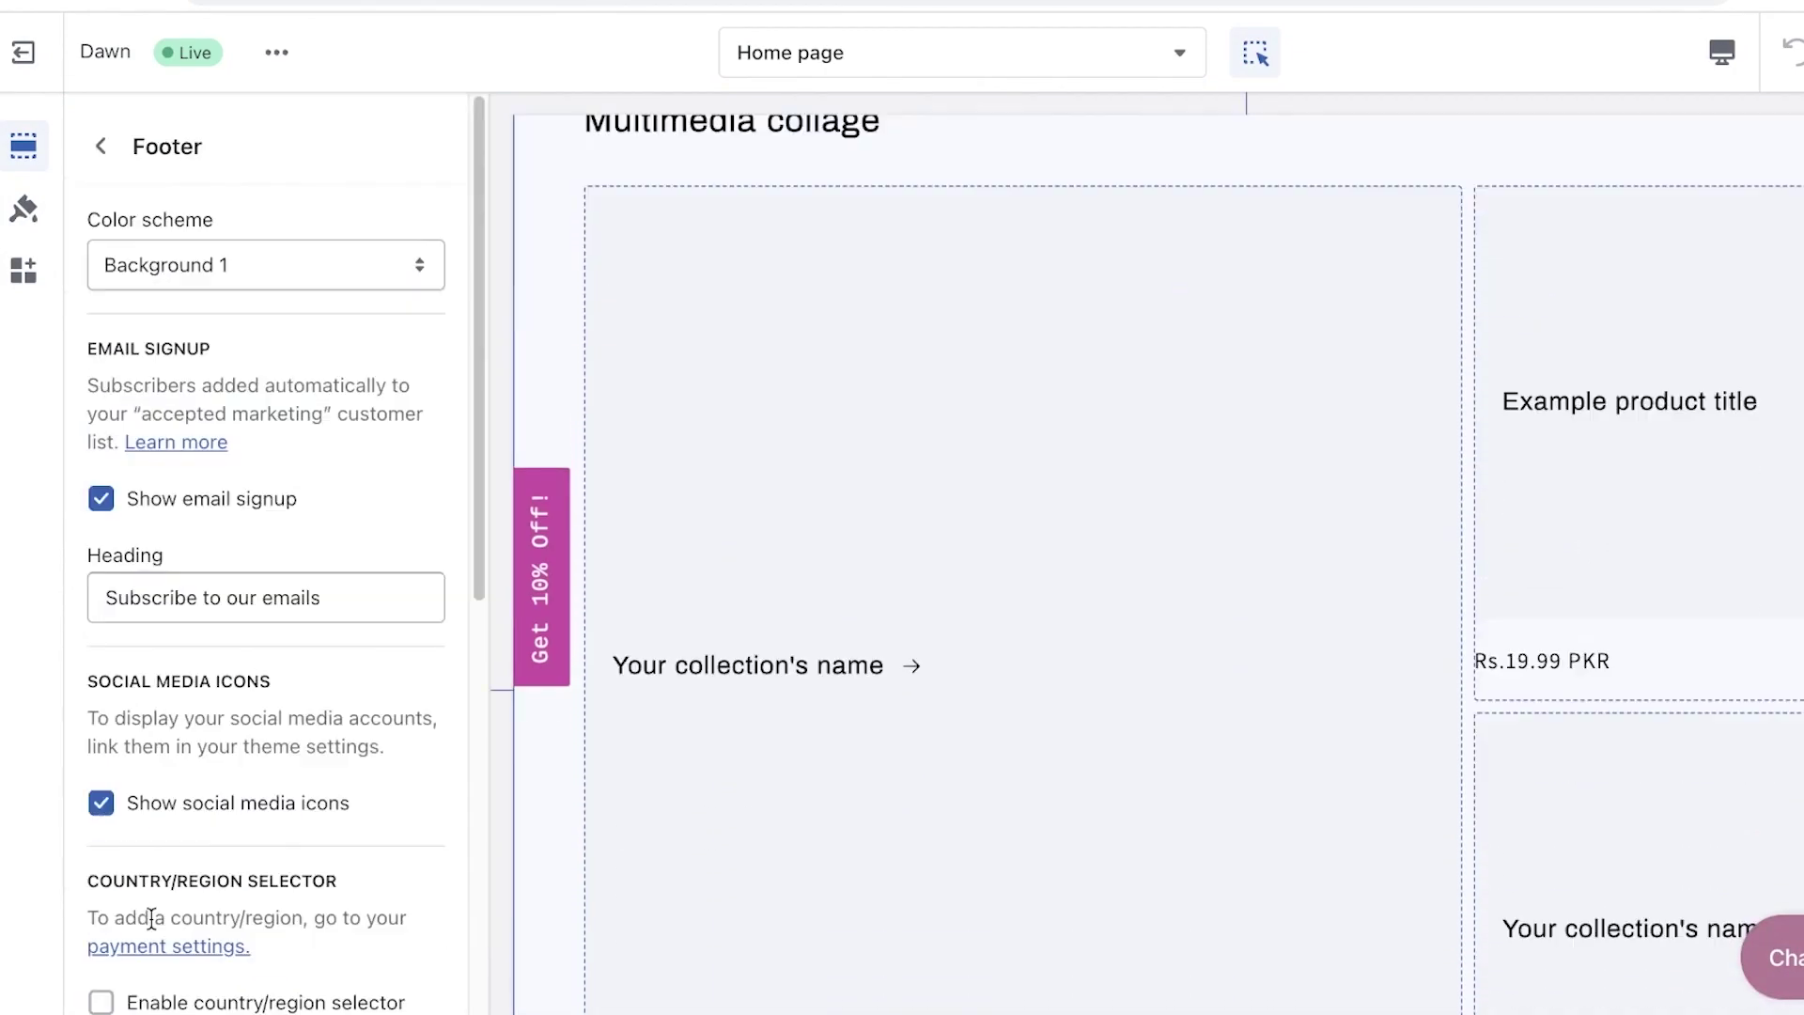
{"action": "scroll", "coordinate": [157, 848], "scroll_direction": "down", "scroll_amount": 9}
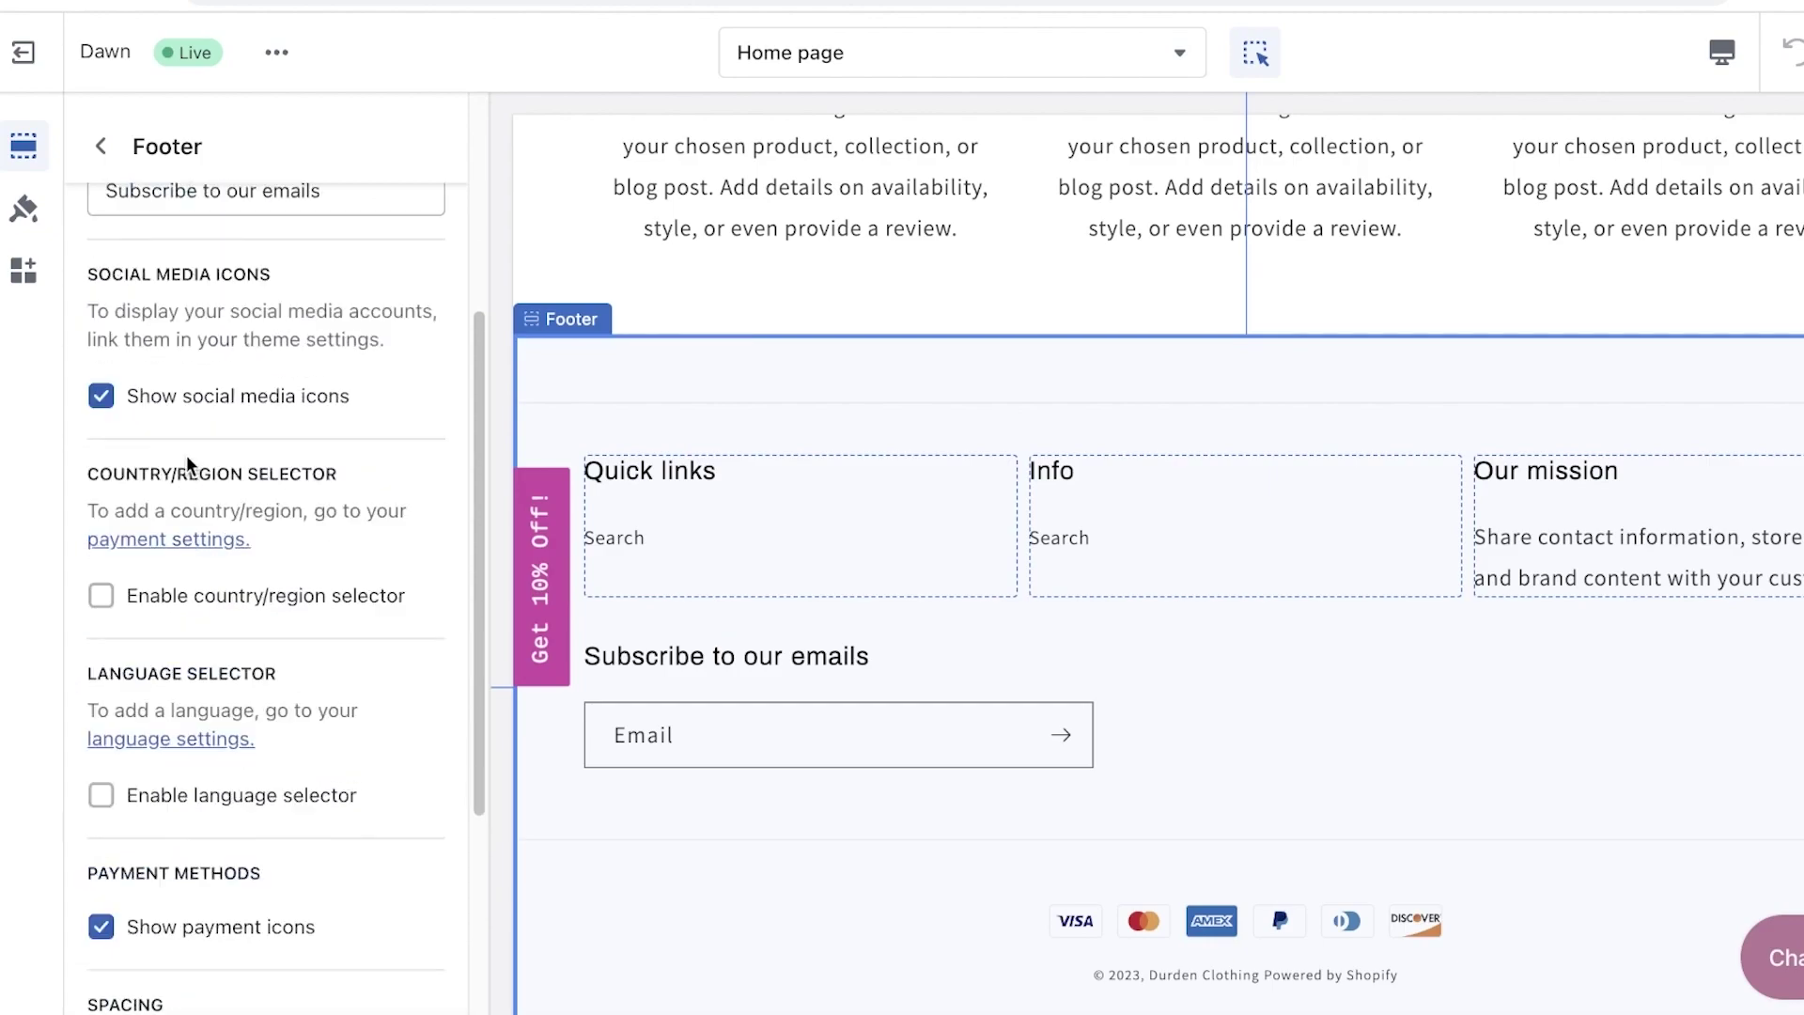
{"action": "left_click", "coordinate": [275, 53]}
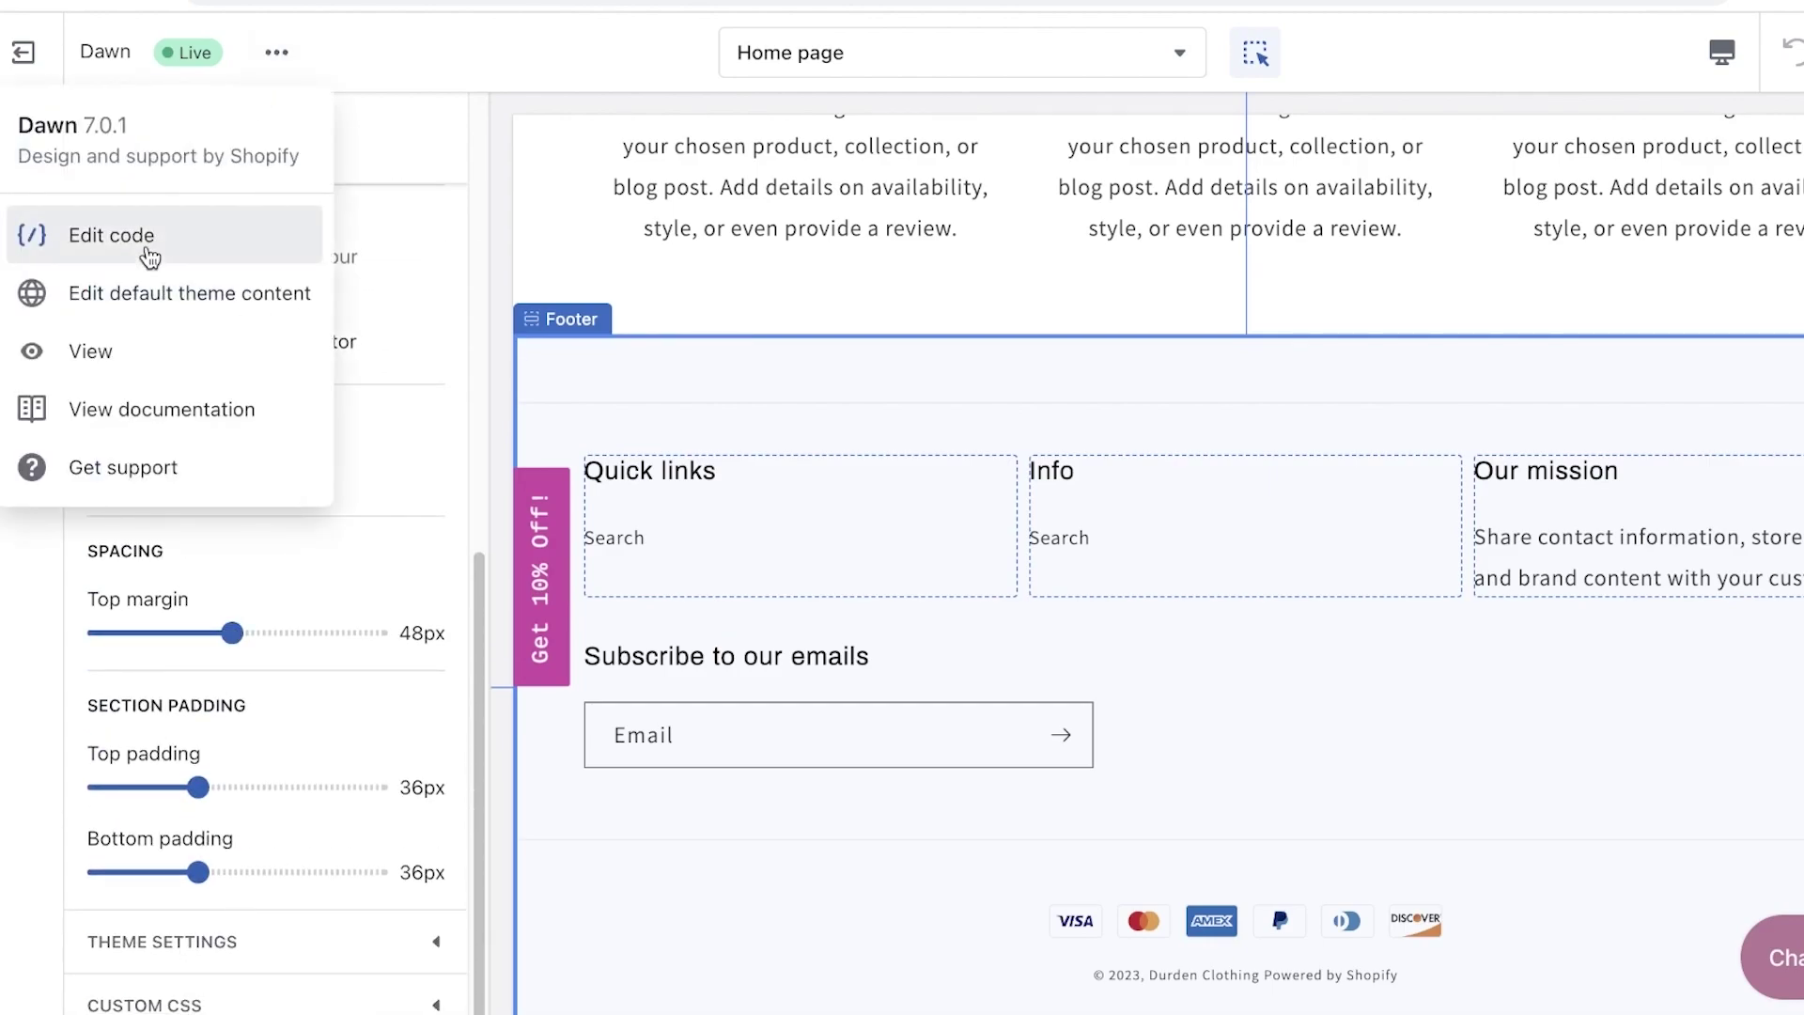
Step: In the code editor, search the theme files for 'footer' and open Sections/footer.liquid
{"action": "left_click", "coordinate": [149, 253]}
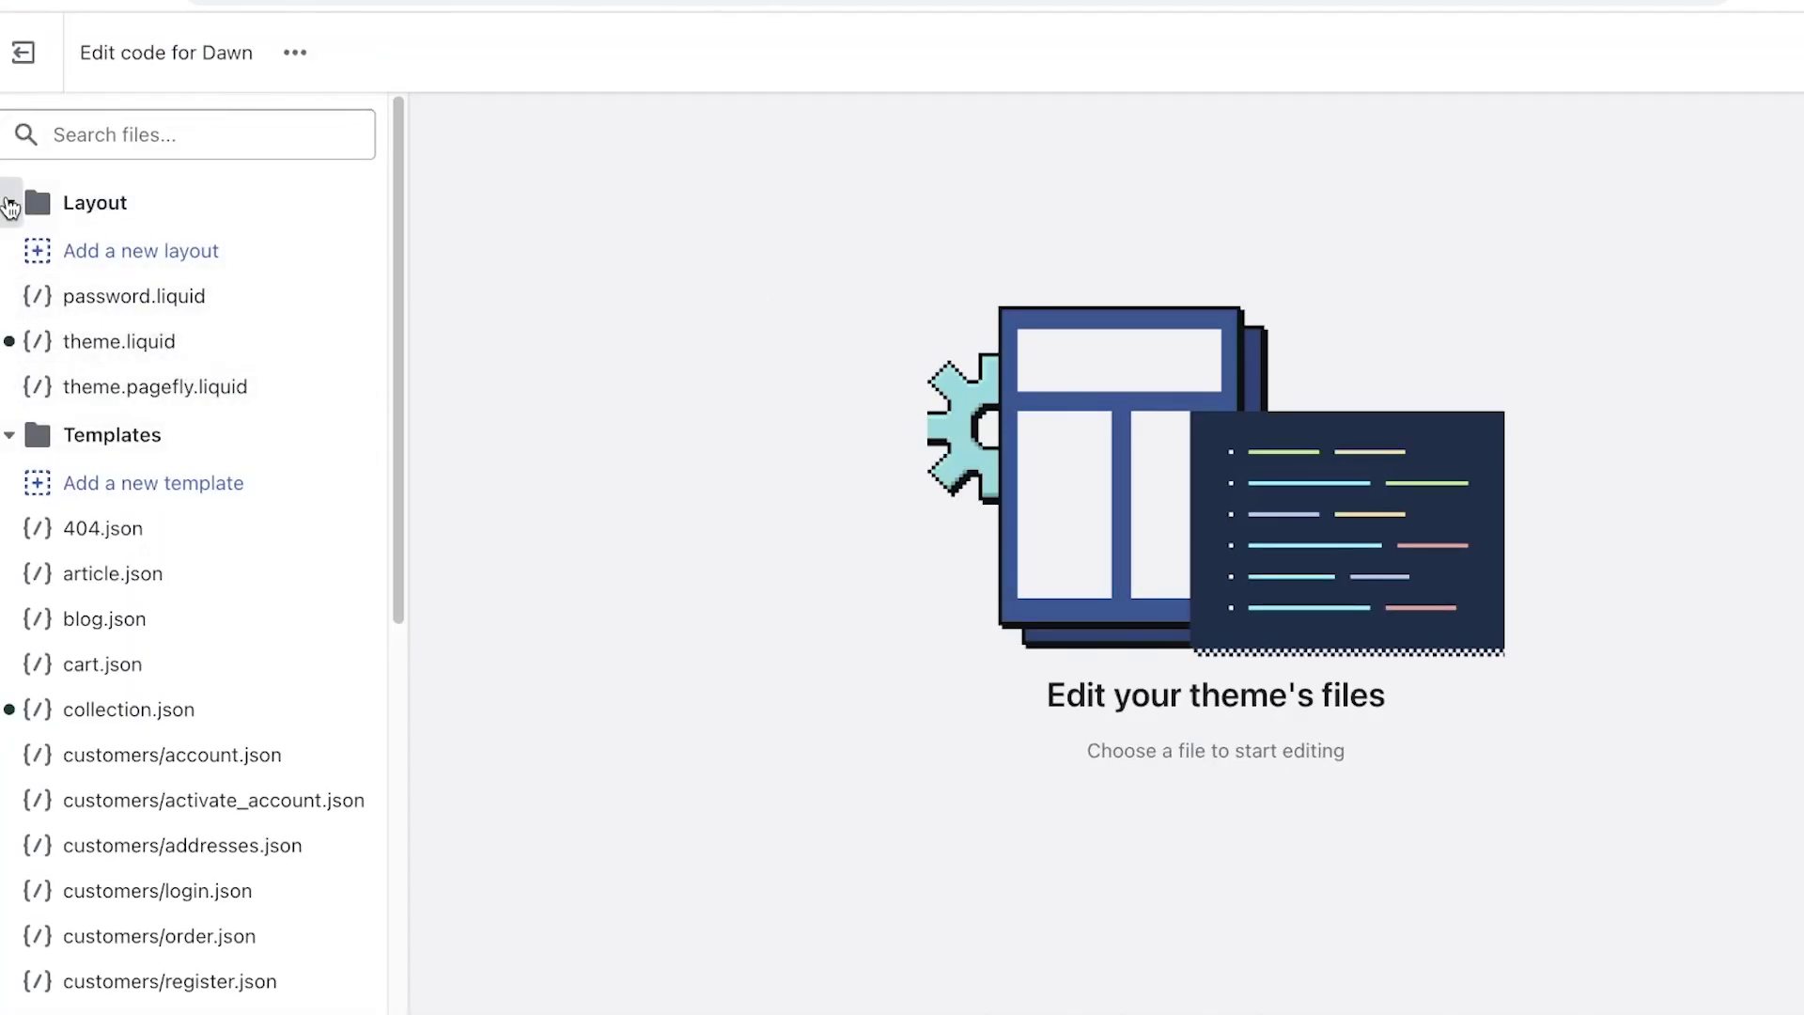
{"action": "left_click", "coordinate": [11, 205]}
{"action": "left_click", "coordinate": [11, 253]}
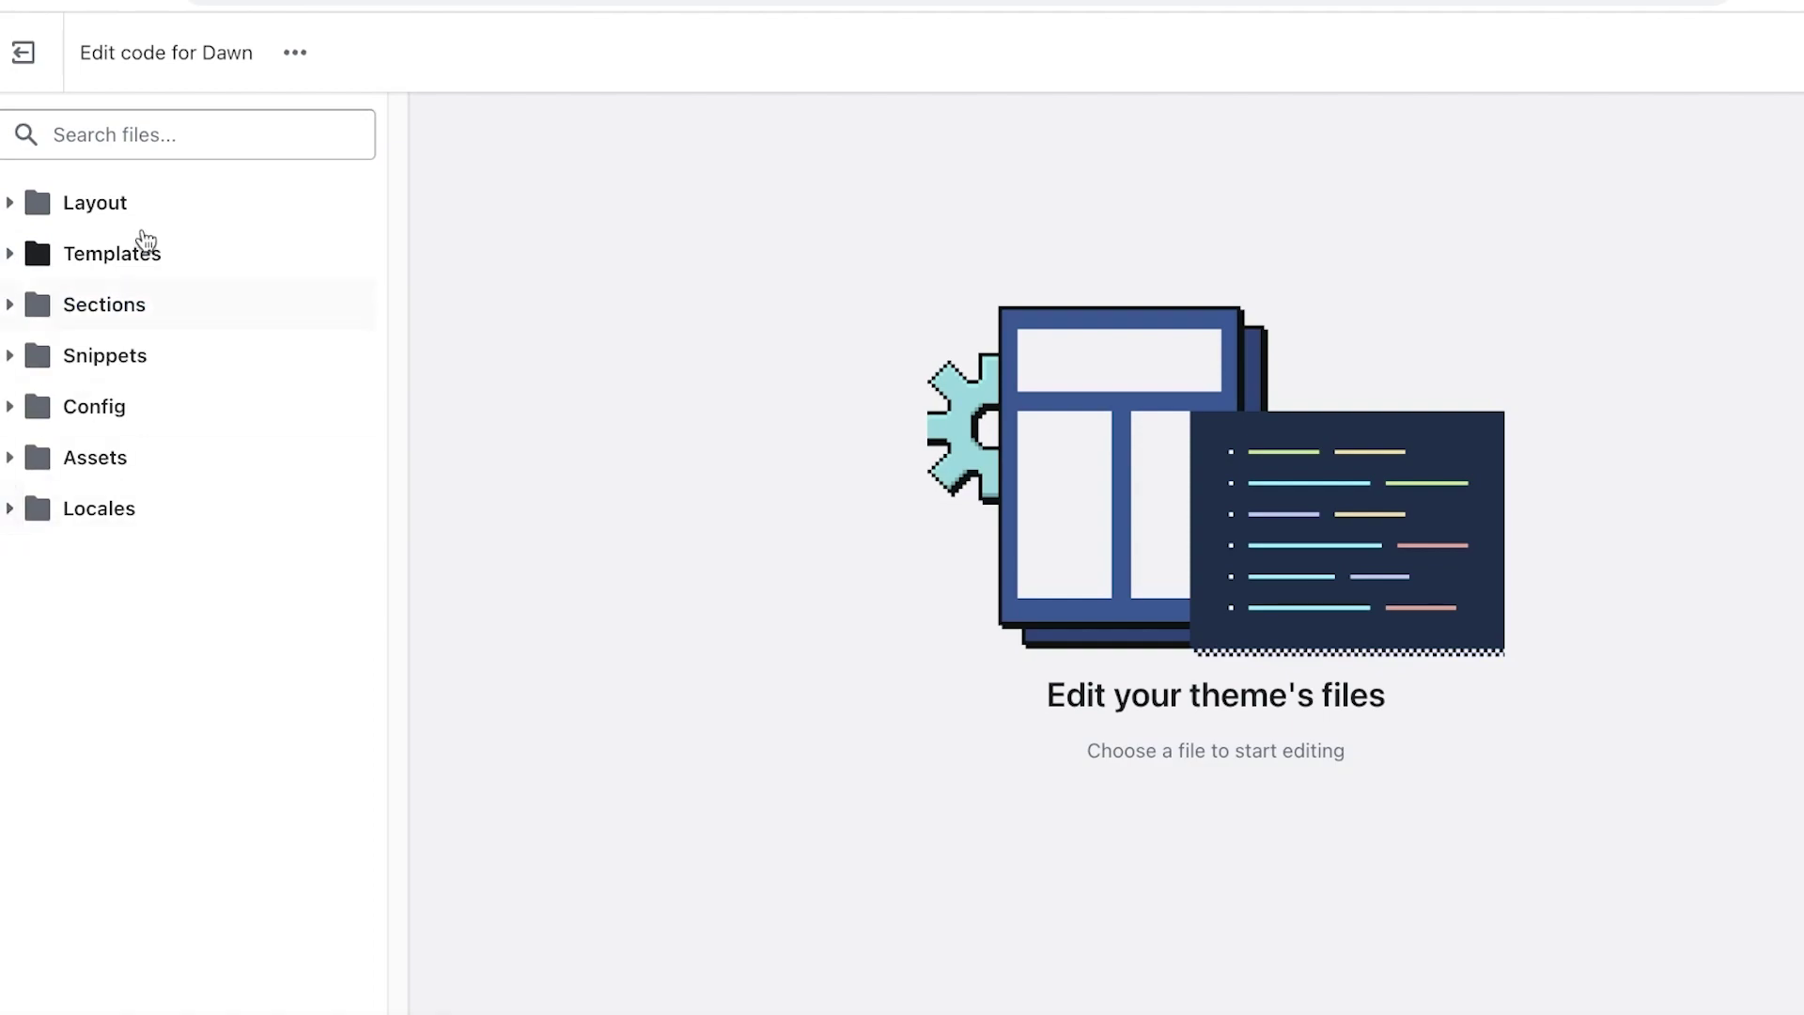
{"action": "left_click", "coordinate": [193, 140]}
{"action": "type", "text": "footer"}
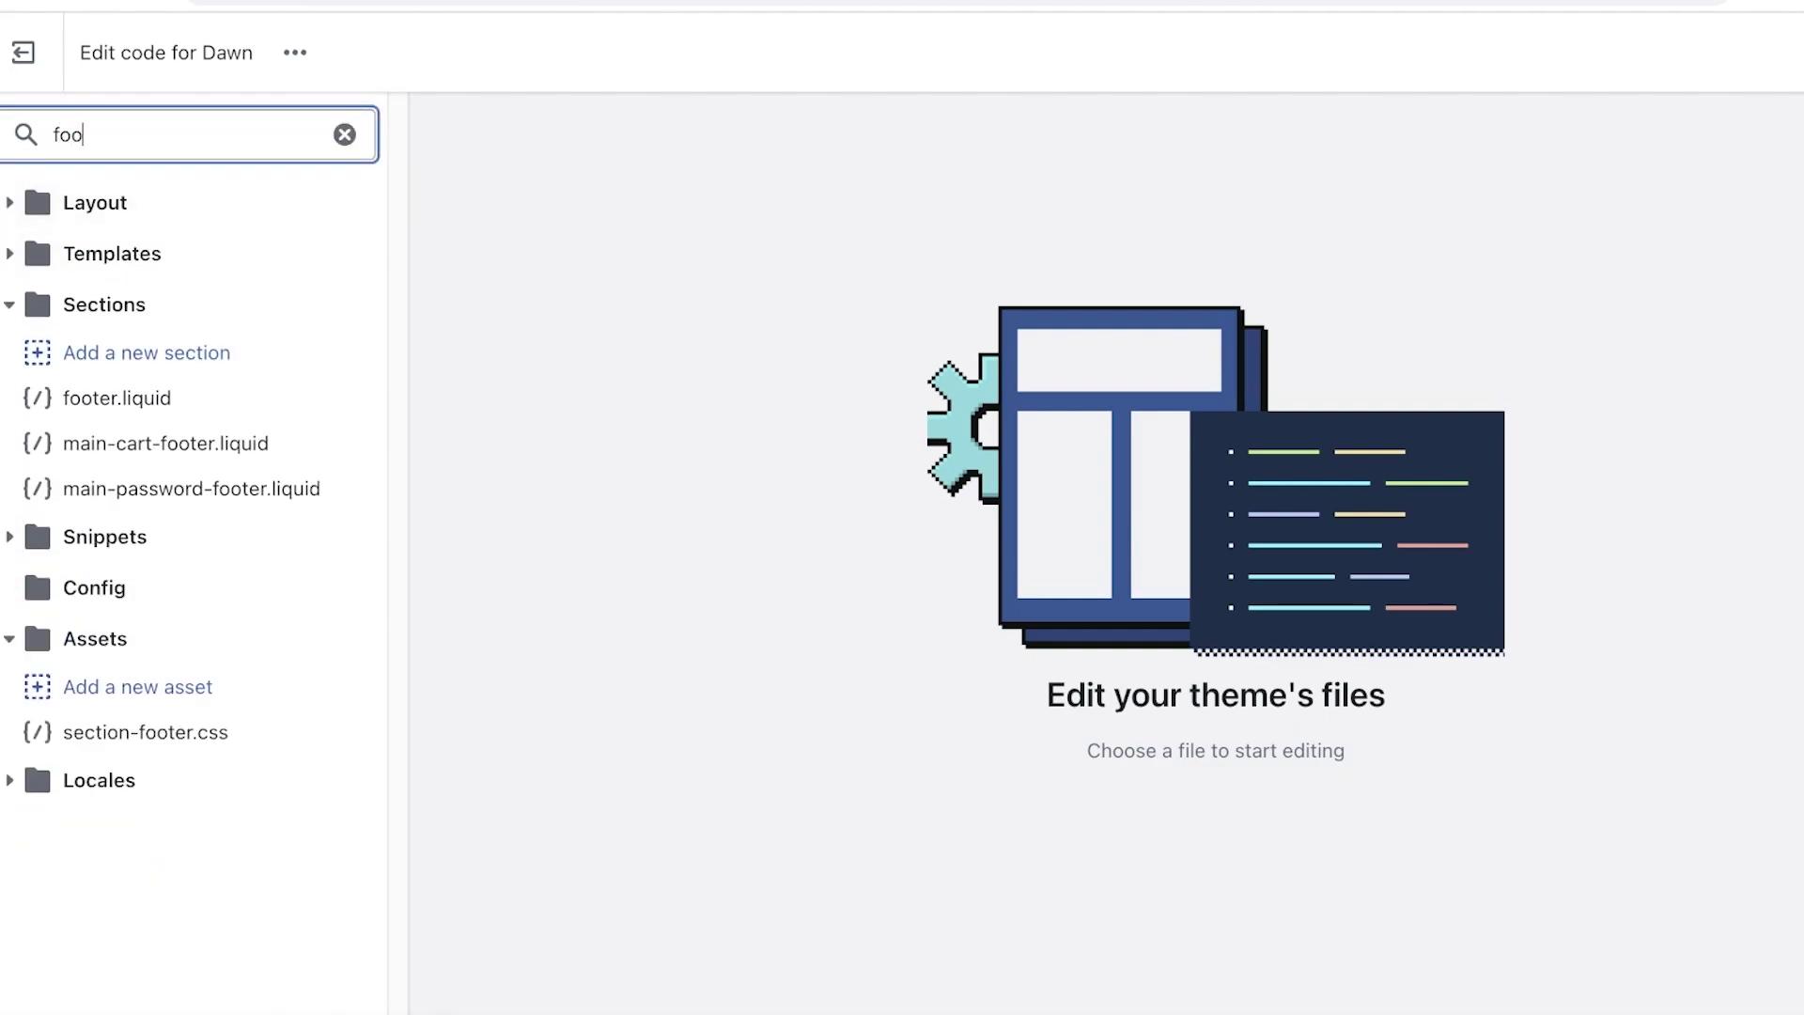
{"action": "left_click", "coordinate": [191, 409]}
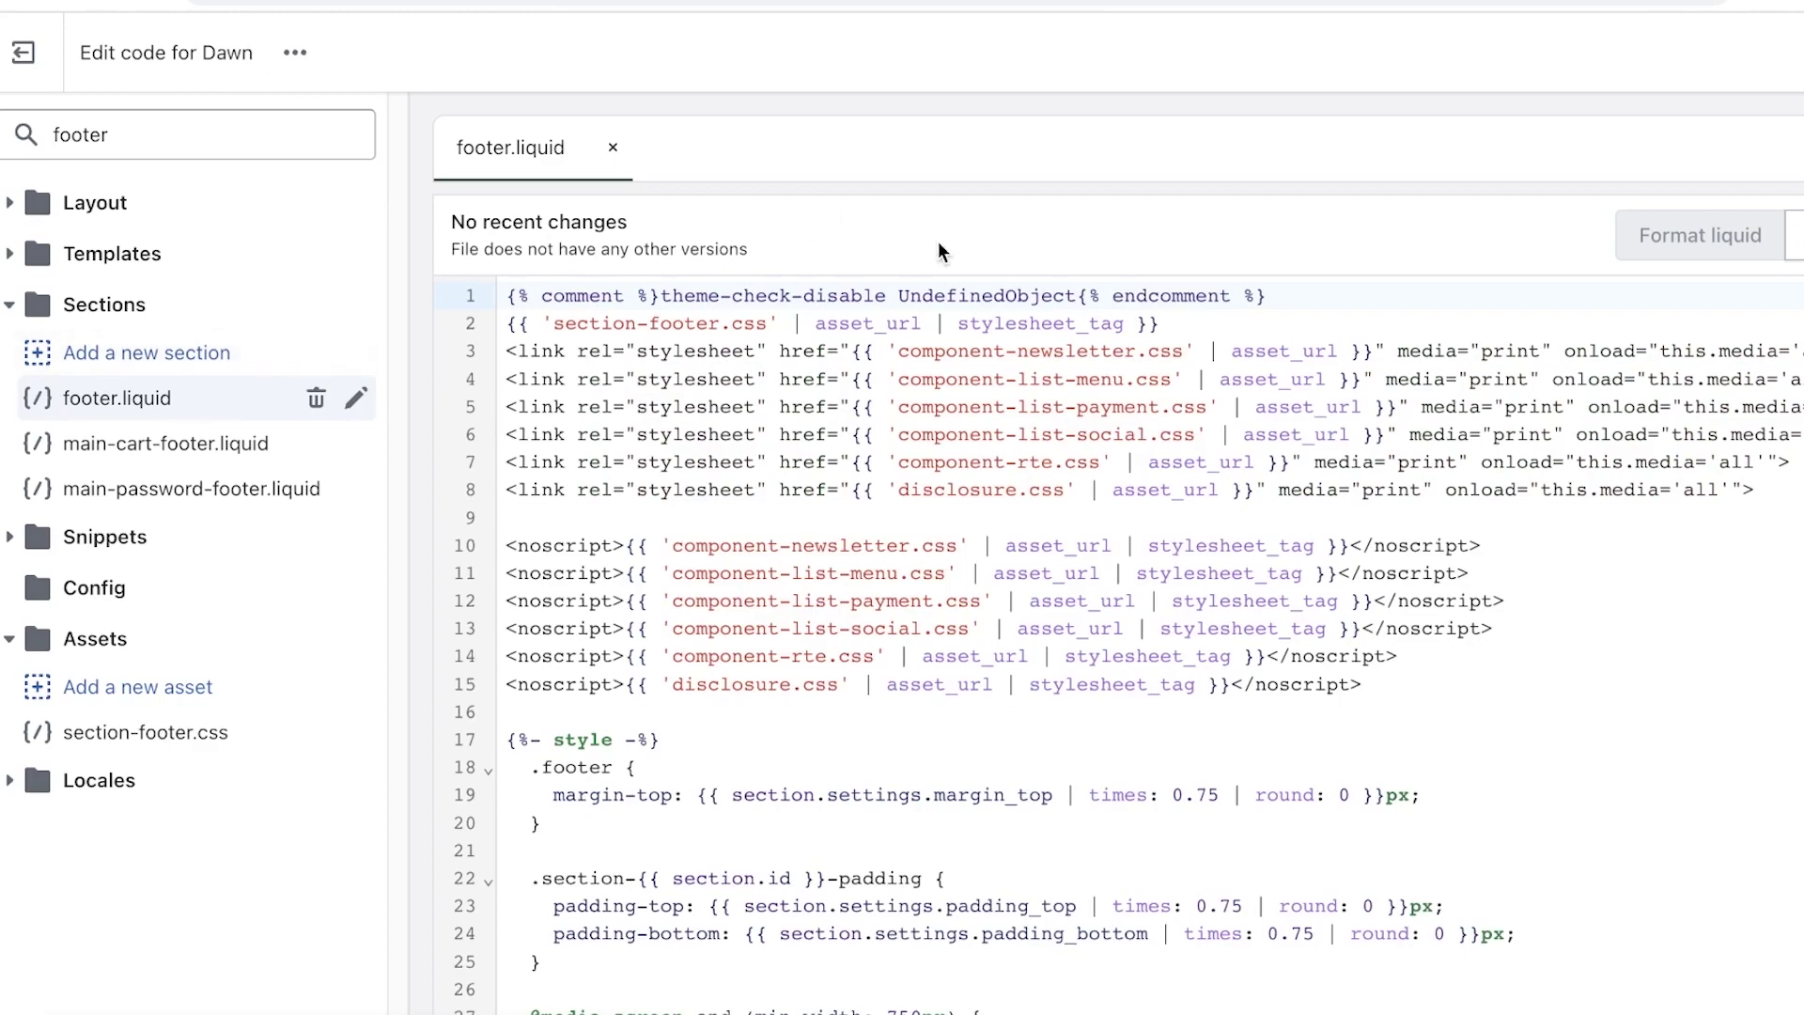
Step: Scroll footer.liquid down to the footer__payment block around line 320
{"action": "scroll", "coordinate": [1059, 687], "scroll_direction": "down", "scroll_amount": 6}
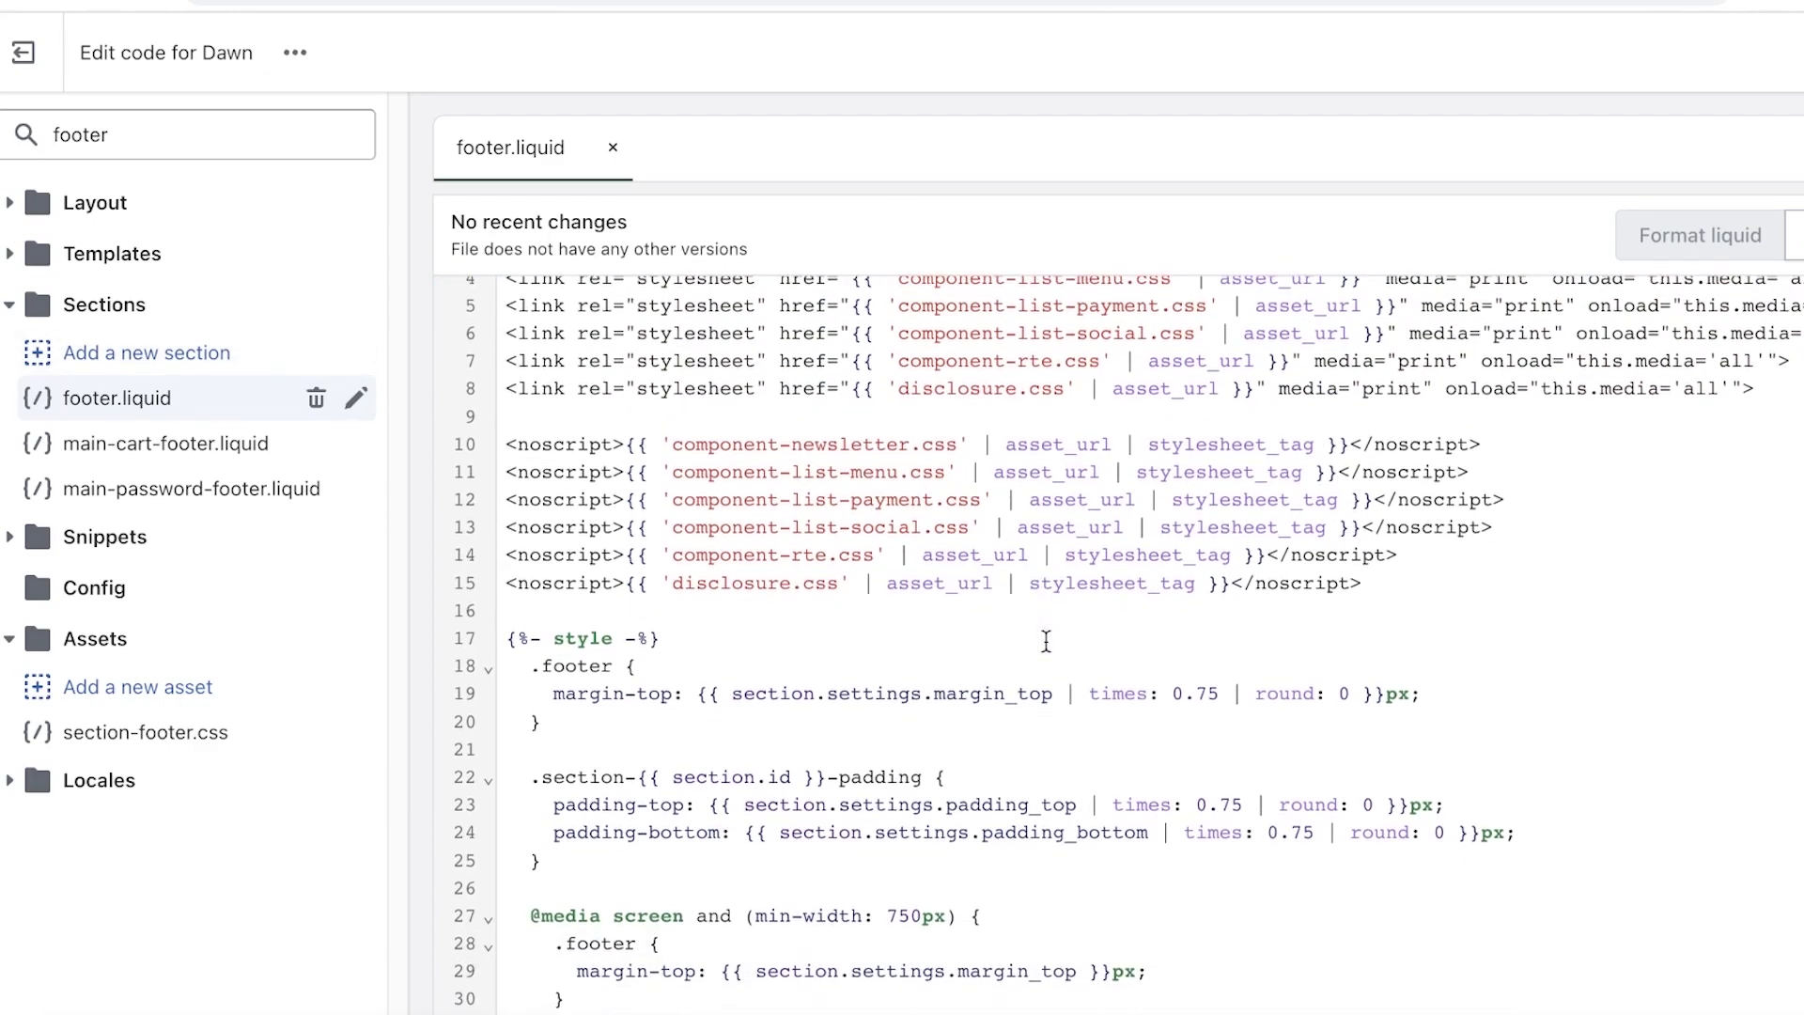
{"action": "scroll", "coordinate": [1046, 642], "scroll_direction": "down", "scroll_amount": 20}
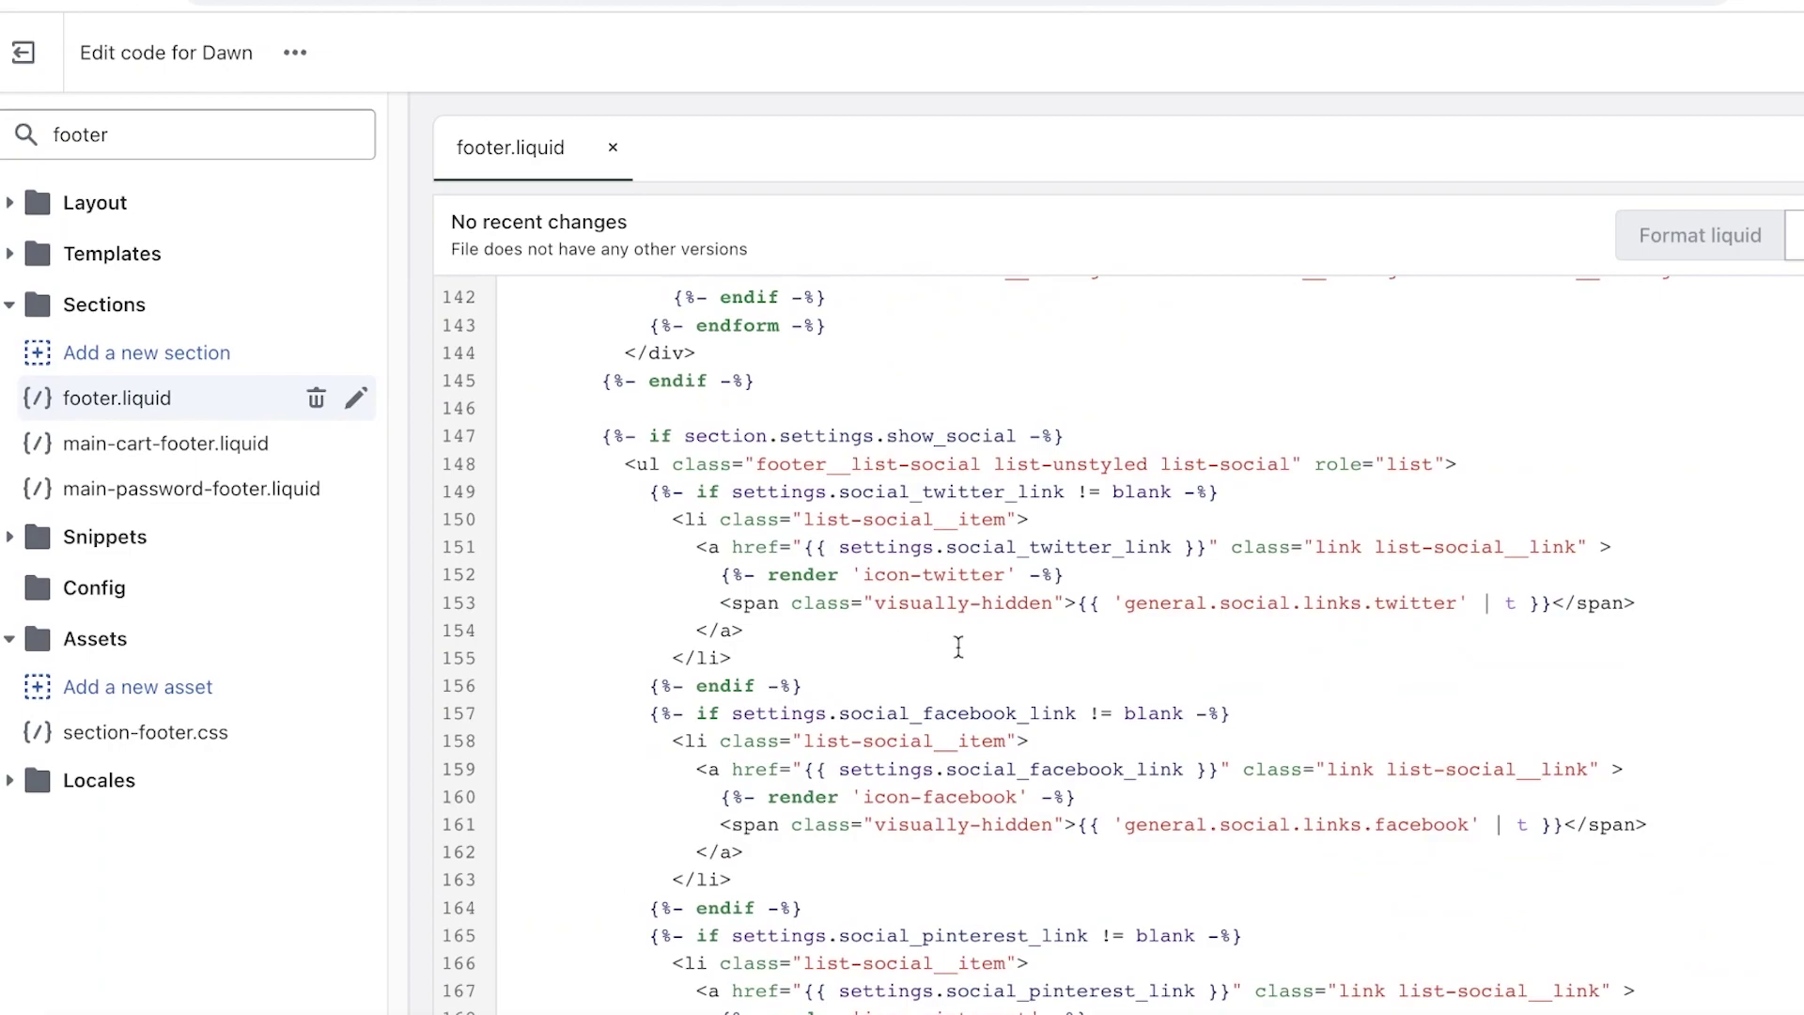
{"action": "scroll", "coordinate": [897, 588], "scroll_direction": "down", "scroll_amount": 16}
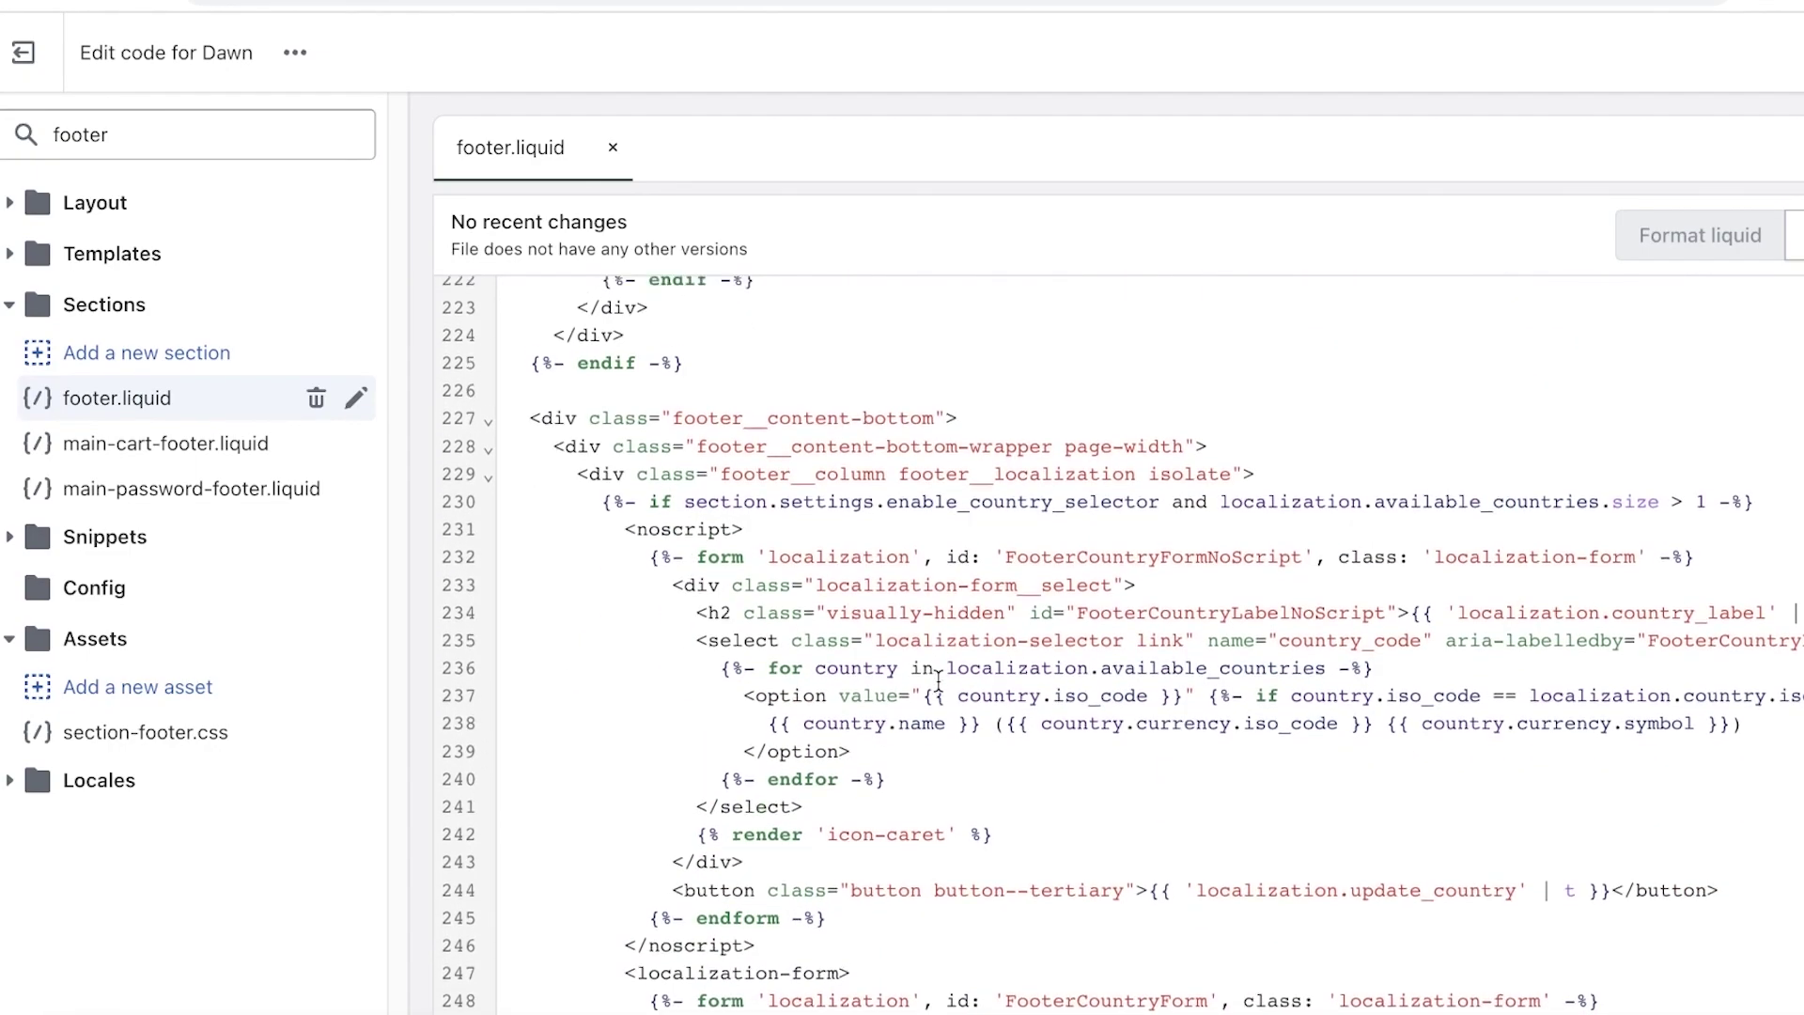
{"action": "scroll", "coordinate": [937, 677], "scroll_direction": "up", "scroll_amount": 10}
{"action": "scroll", "coordinate": [944, 658], "scroll_direction": "down", "scroll_amount": 13}
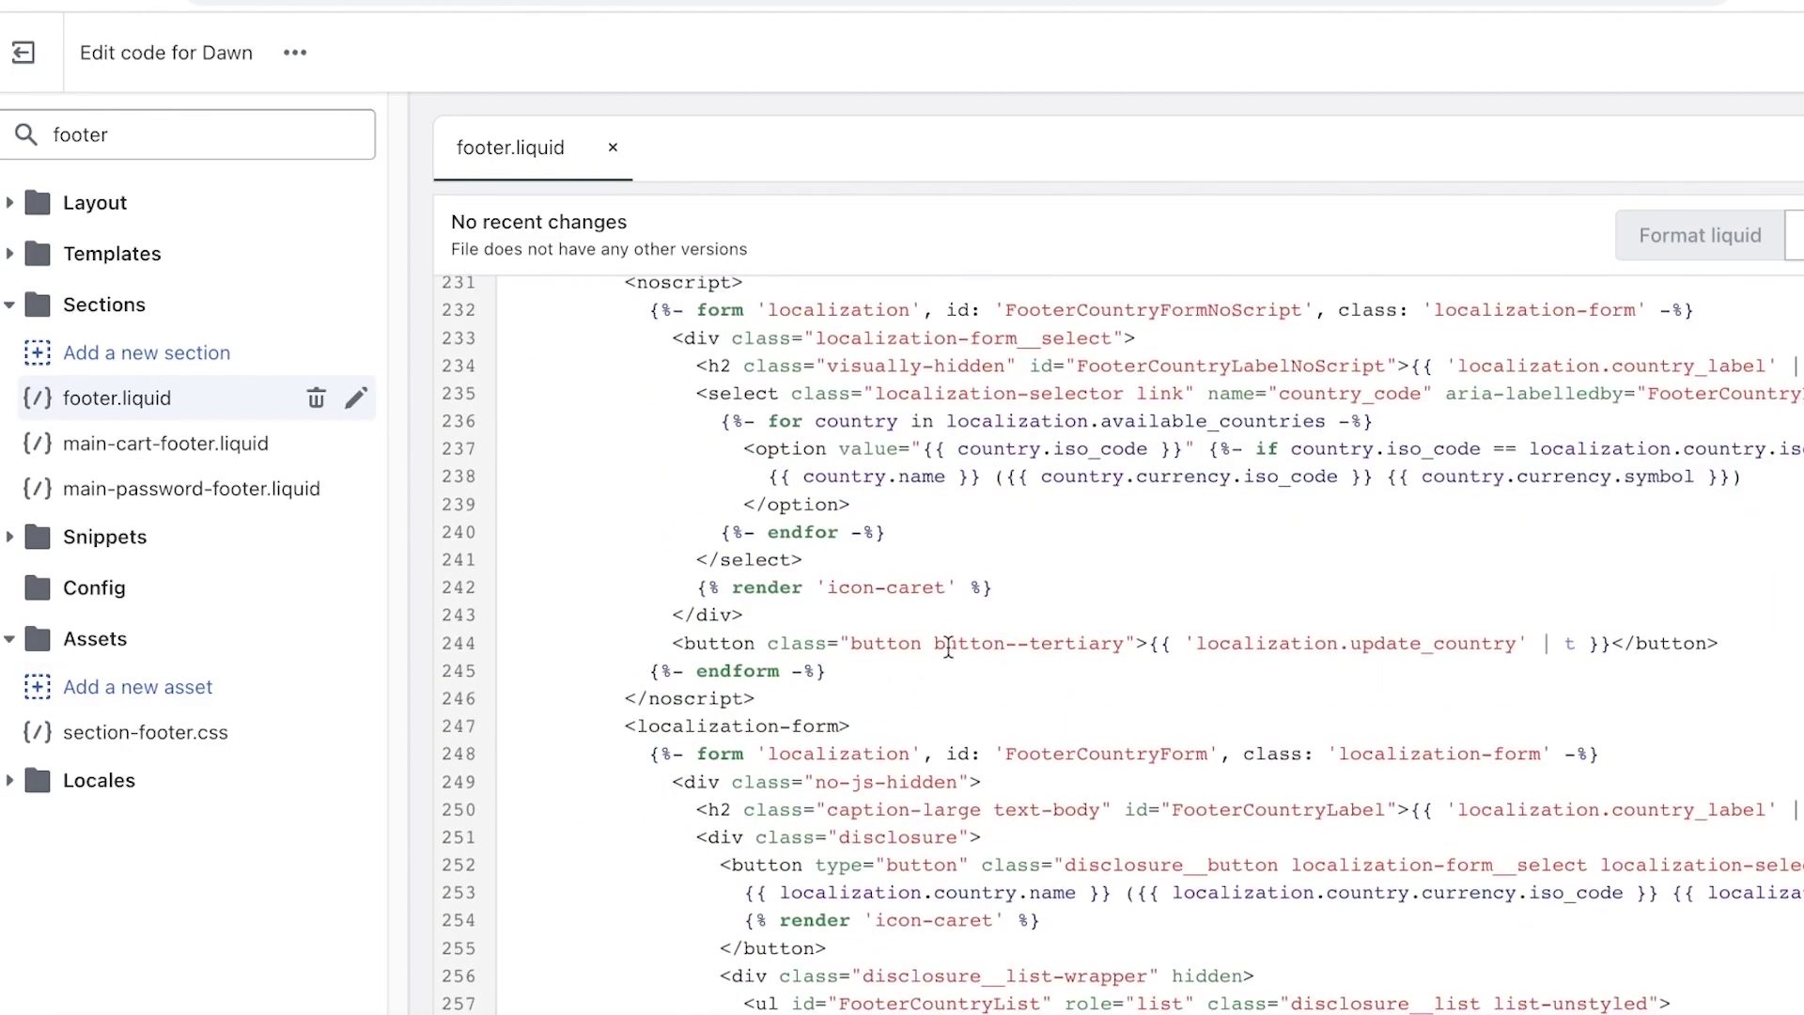
{"action": "scroll", "coordinate": [949, 648], "scroll_direction": "down", "scroll_amount": 3}
{"action": "scroll", "coordinate": [974, 655], "scroll_direction": "down", "scroll_amount": 3}
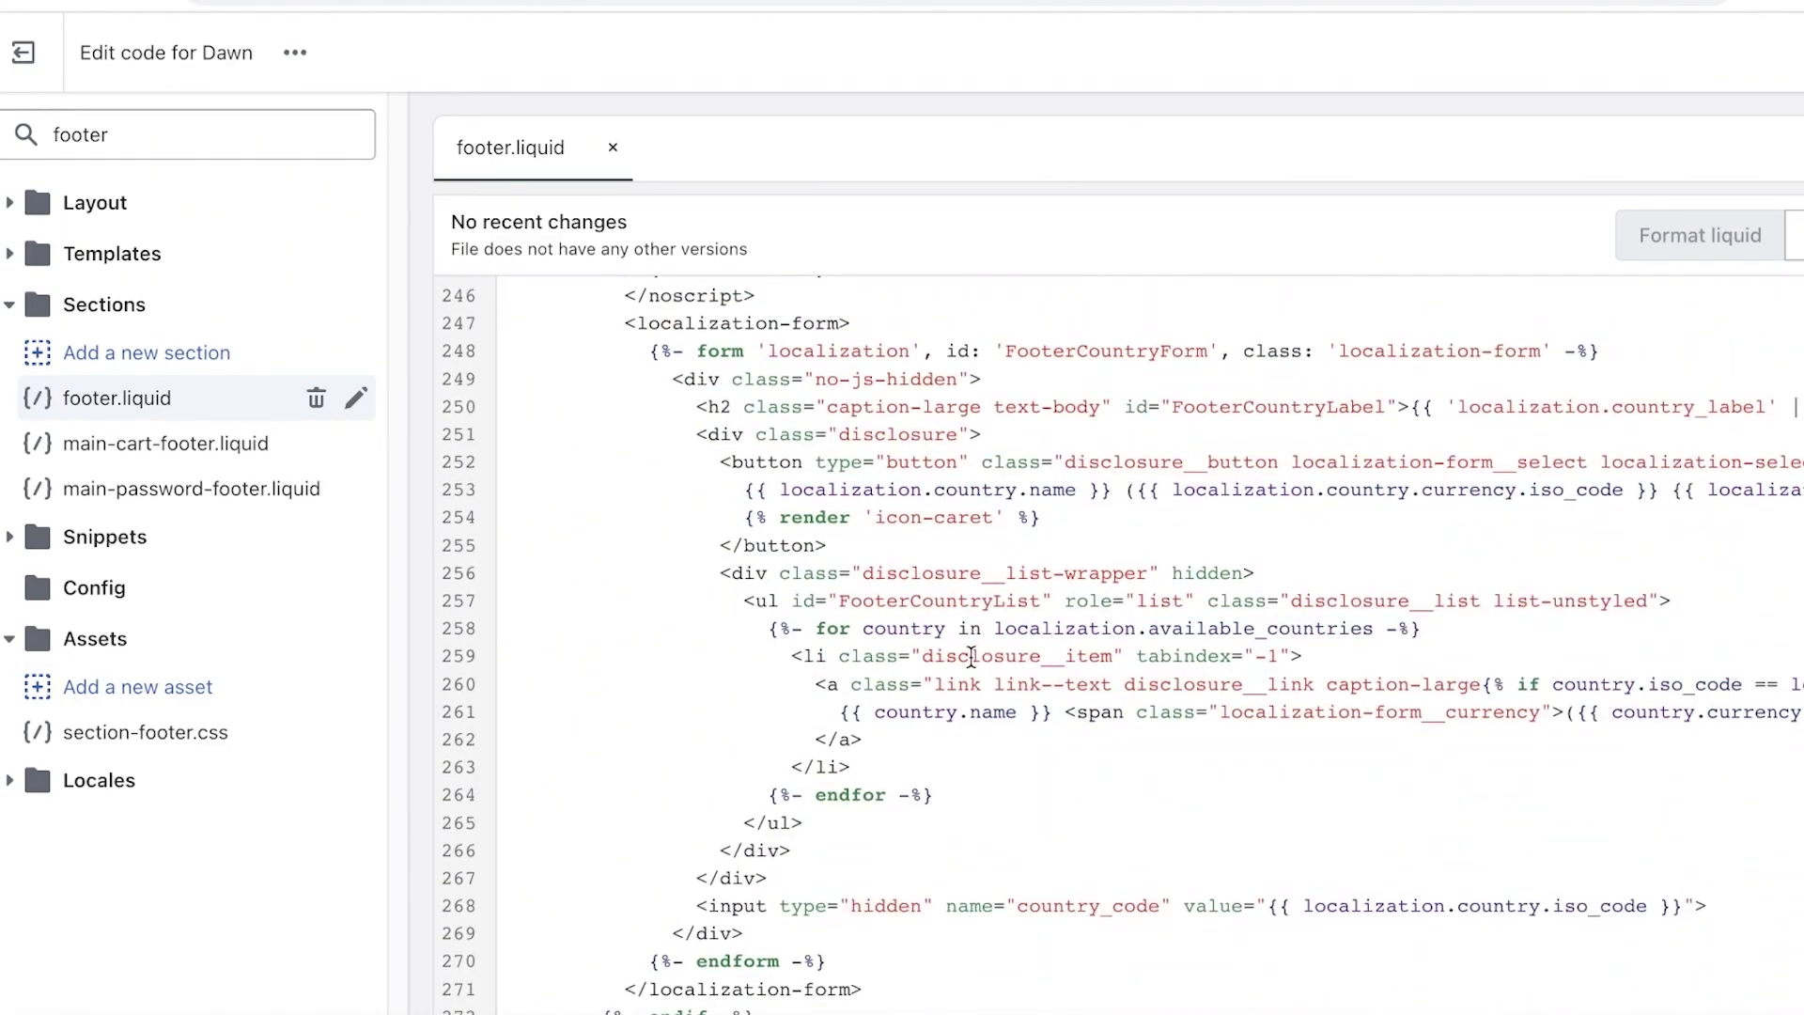
{"action": "scroll", "coordinate": [939, 592], "scroll_direction": "up", "scroll_amount": 1}
{"action": "scroll", "coordinate": [902, 518], "scroll_direction": "down", "scroll_amount": 5}
{"action": "scroll", "coordinate": [902, 517], "scroll_direction": "down", "scroll_amount": 3}
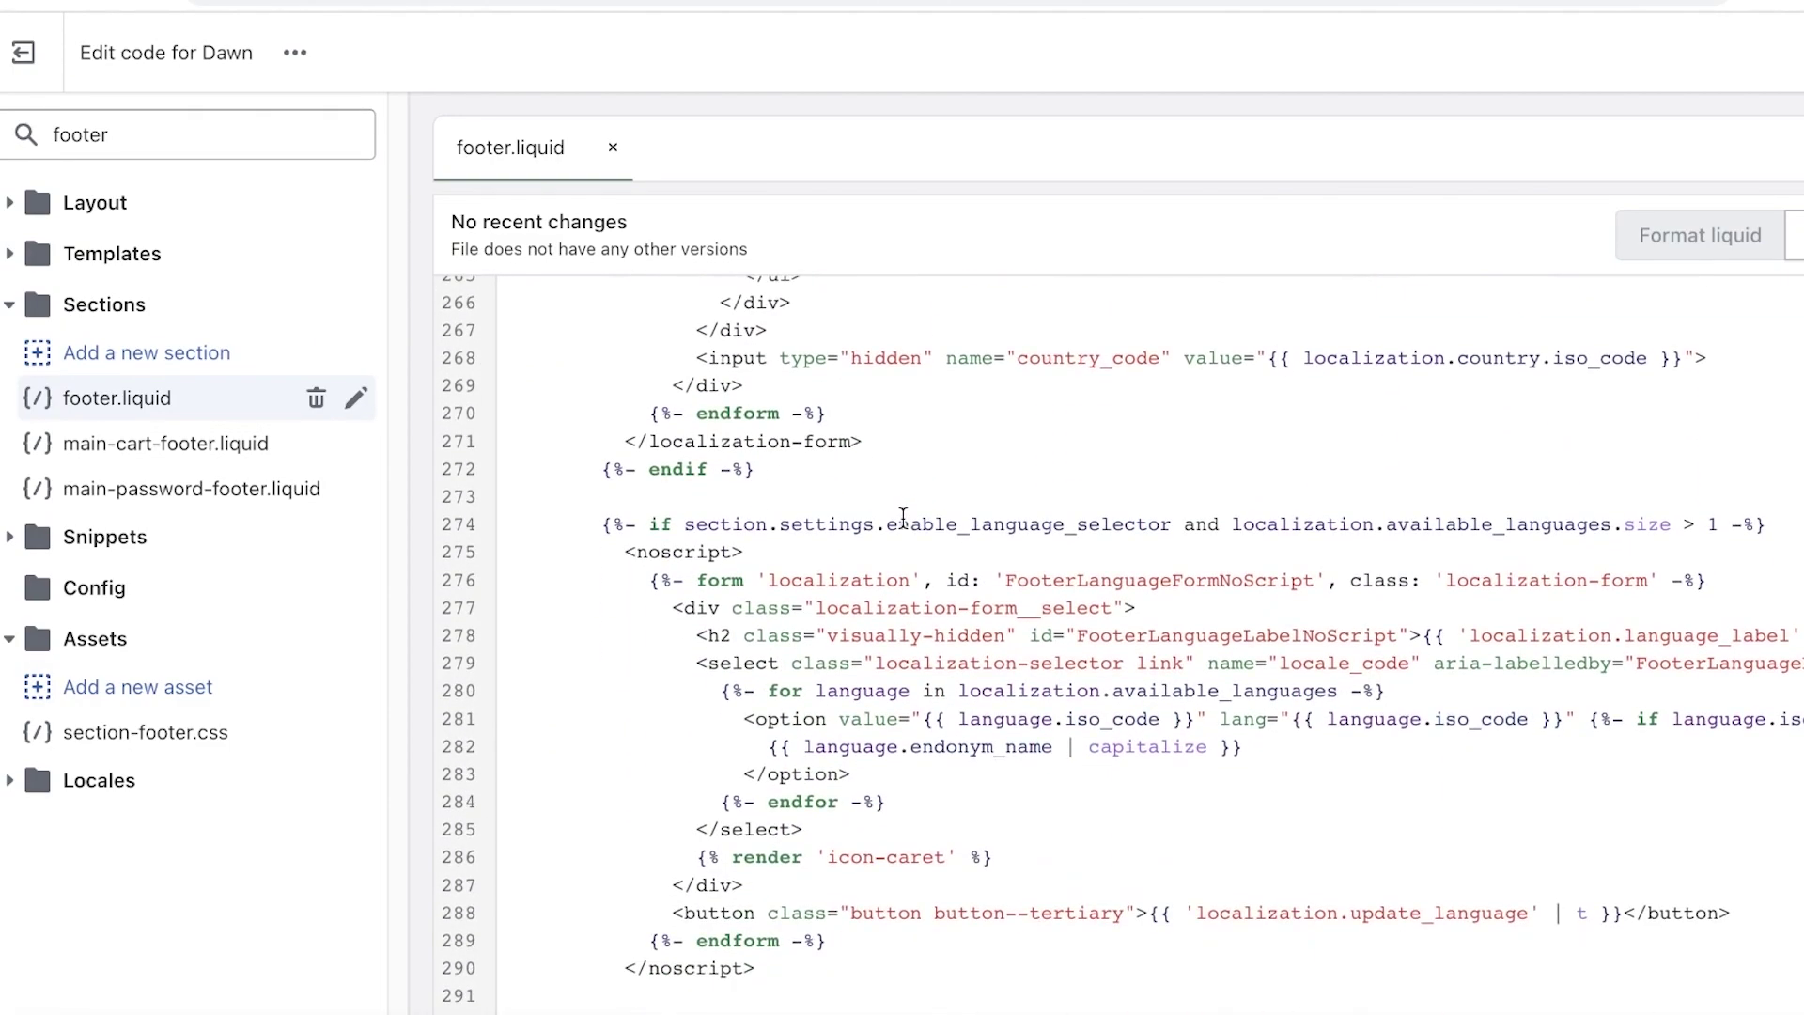
{"action": "scroll", "coordinate": [903, 517], "scroll_direction": "down", "scroll_amount": 20}
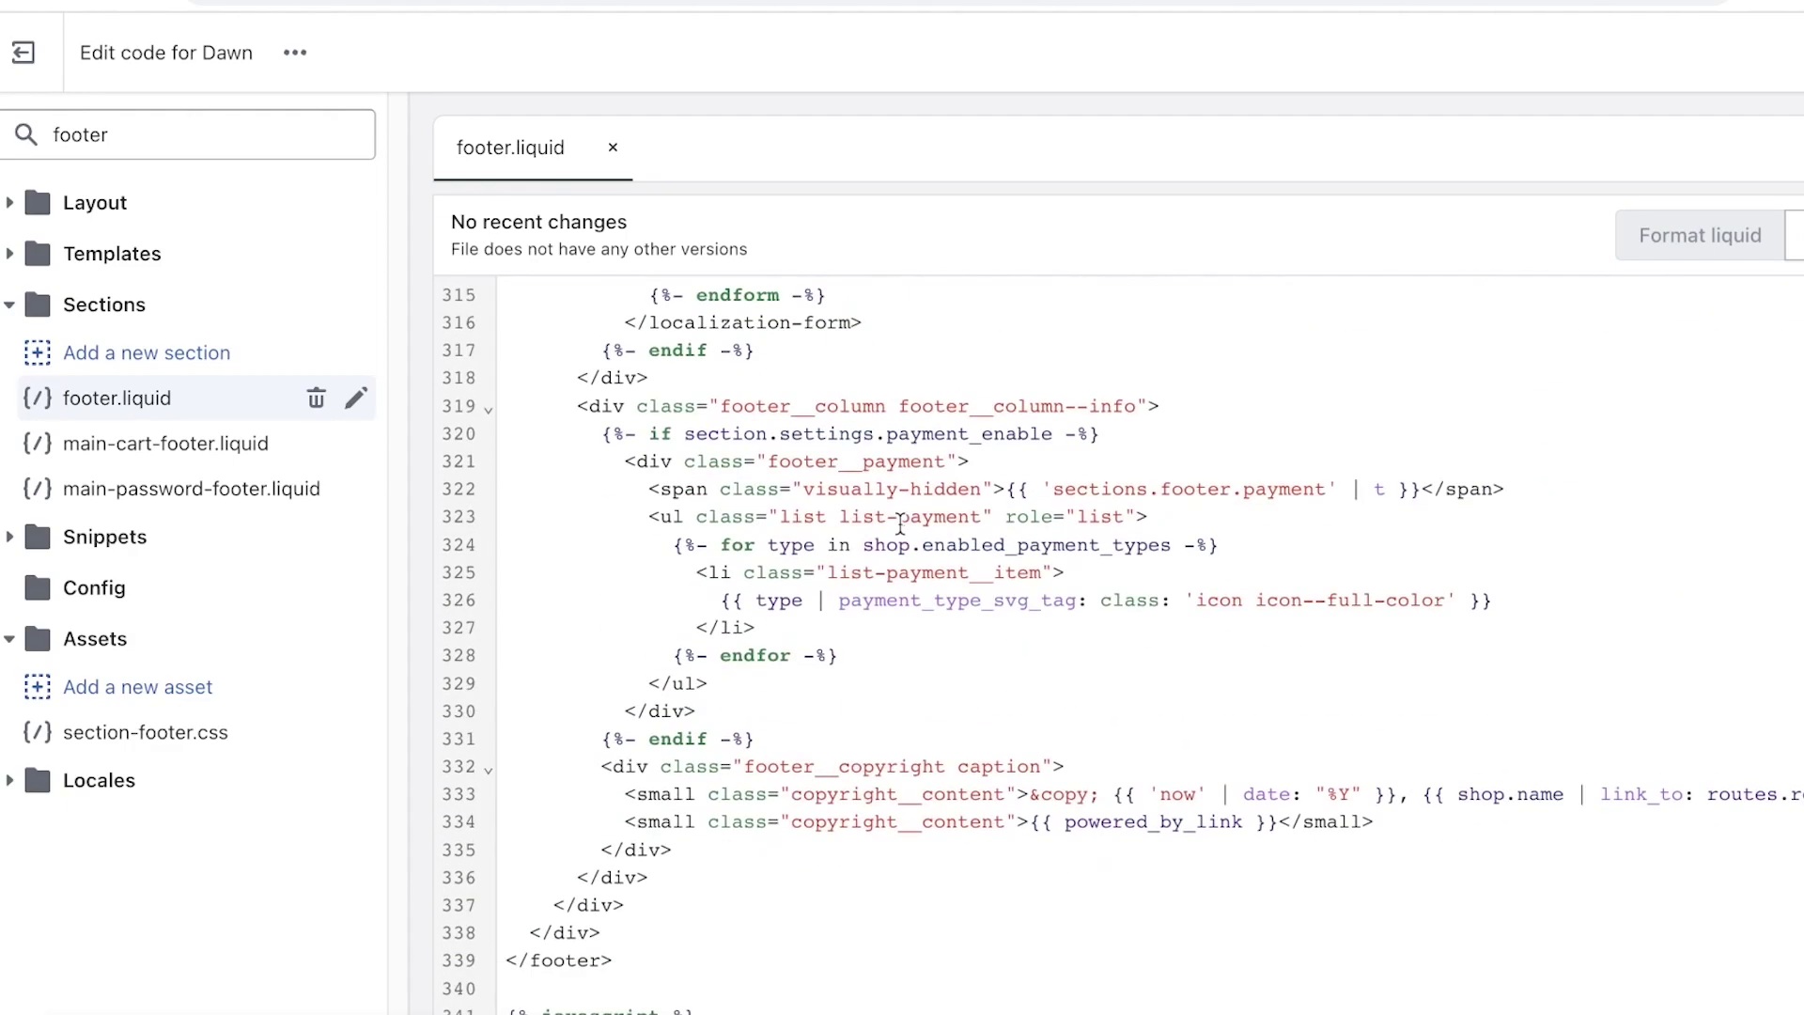
{"action": "scroll", "coordinate": [648, 391], "scroll_direction": "up", "scroll_amount": 1}
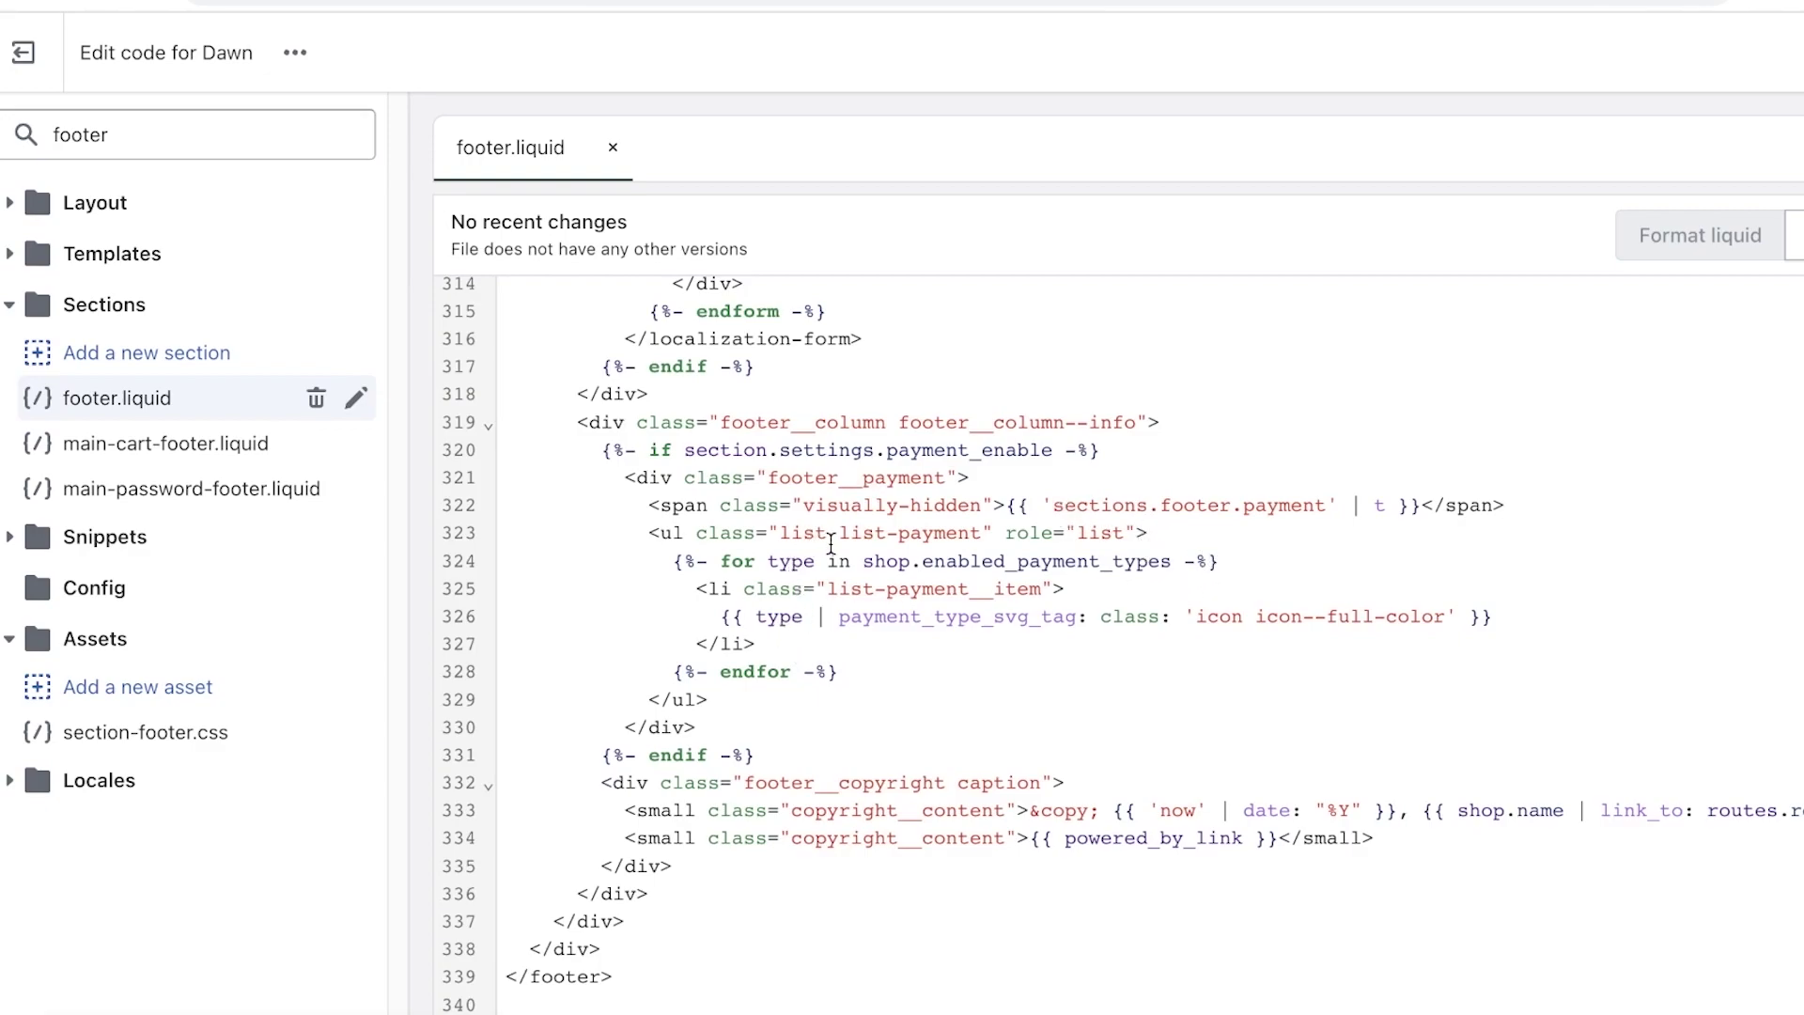
{"action": "scroll", "coordinate": [883, 567], "scroll_direction": "down", "scroll_amount": 1}
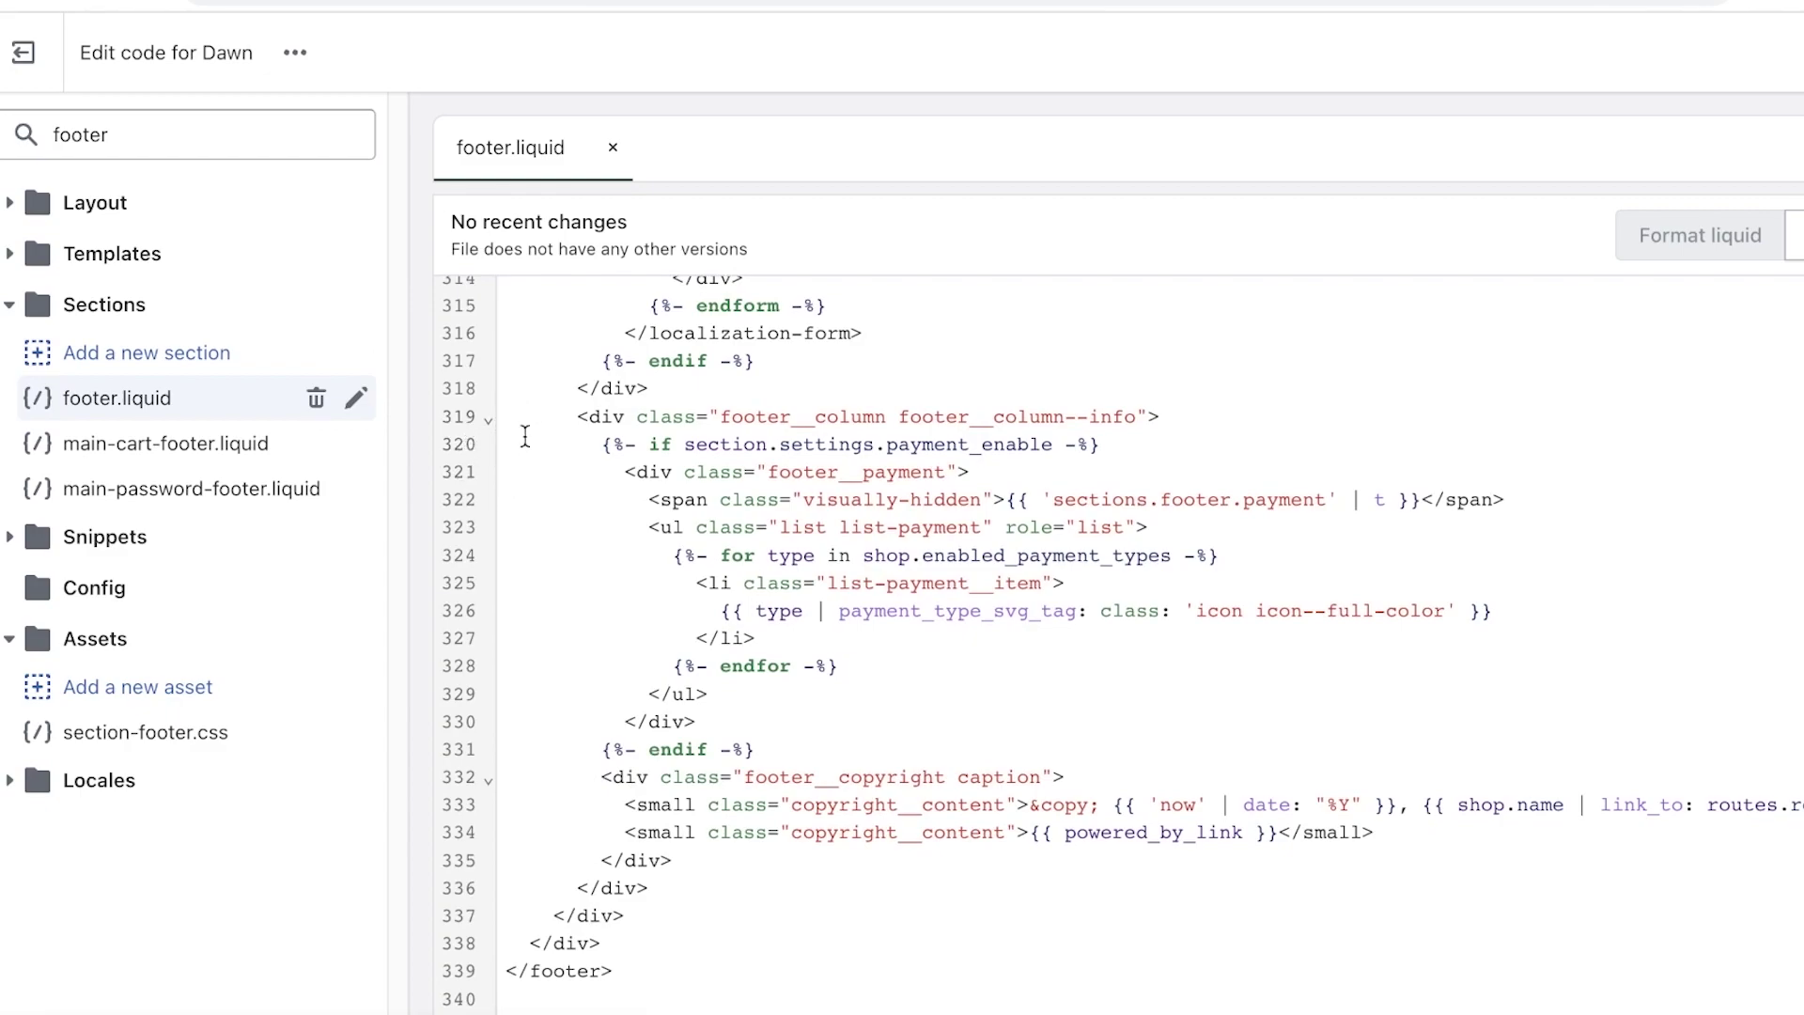
Step: Copy the payment icons code on lines 320–327 of footer.liquid
{"action": "left_click_drag", "start_coordinate": [525, 436], "coordinate": [1352, 640]}
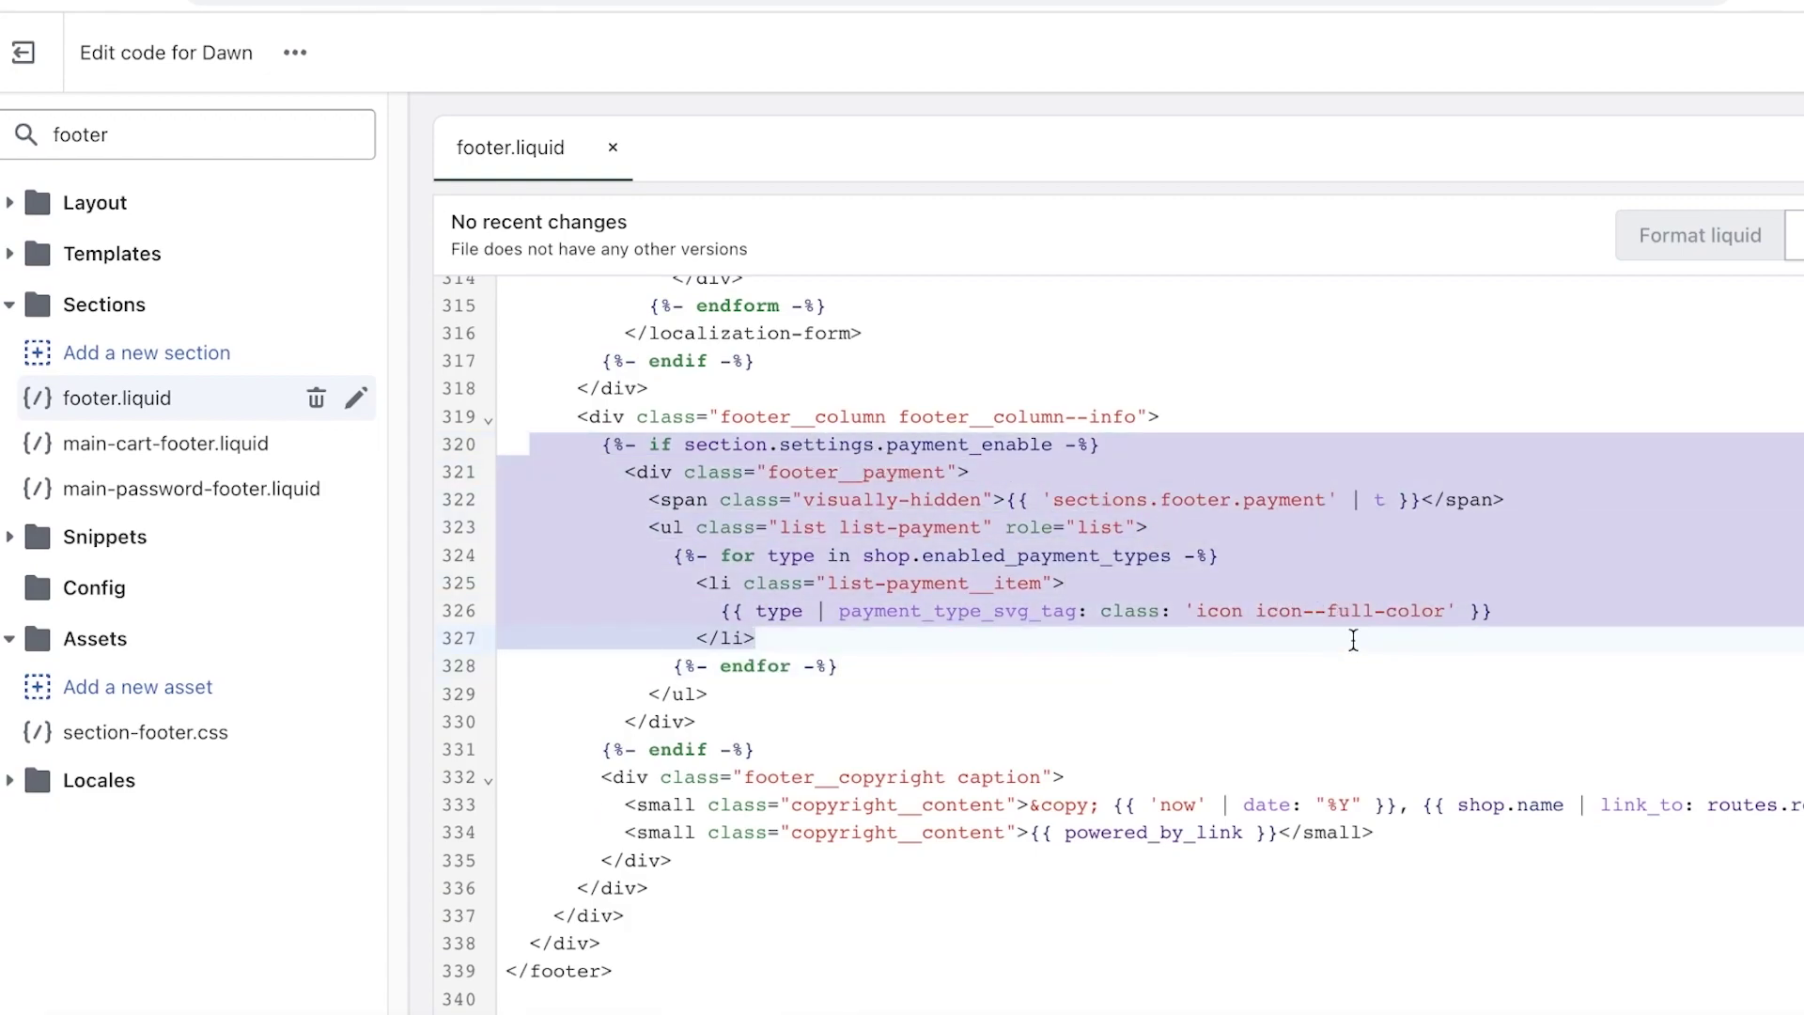
{"action": "right_click", "coordinate": [909, 519]}
{"action": "left_click", "coordinate": [963, 580]}
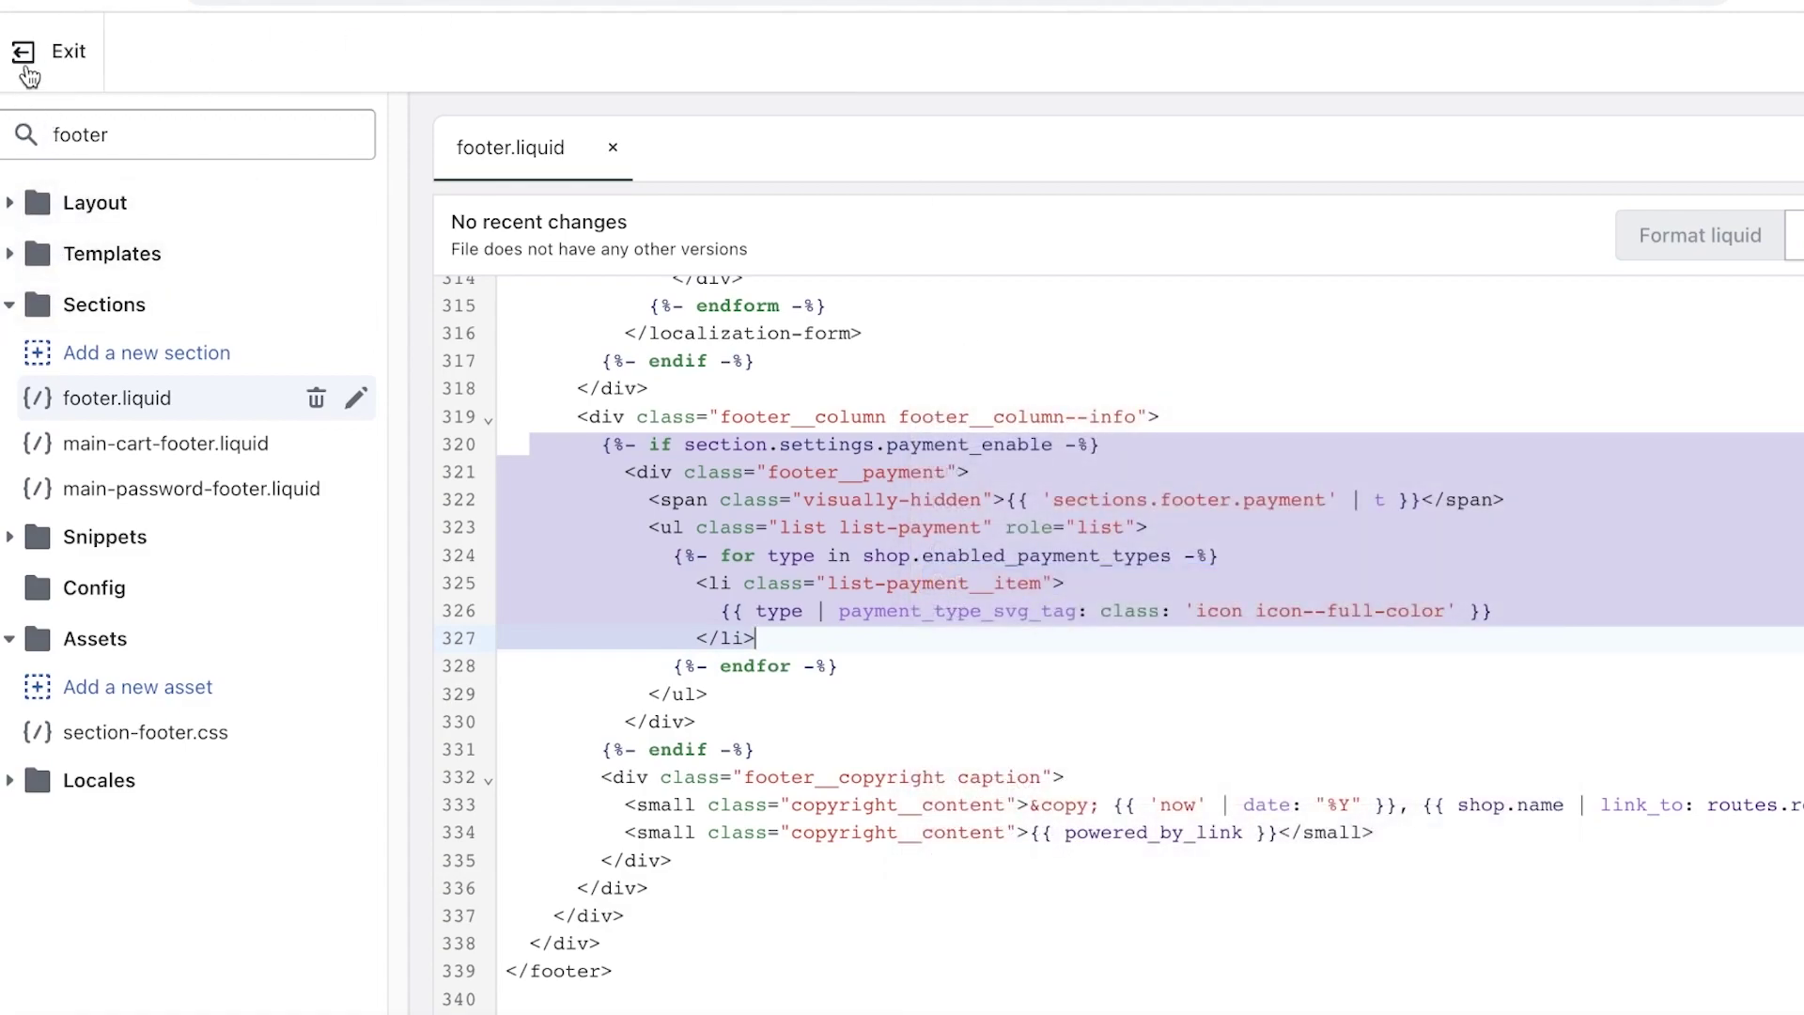
Step: Expand the Templates and Layout folders and clear the file search
{"action": "left_click", "coordinate": [30, 253]}
{"action": "left_click", "coordinate": [42, 205]}
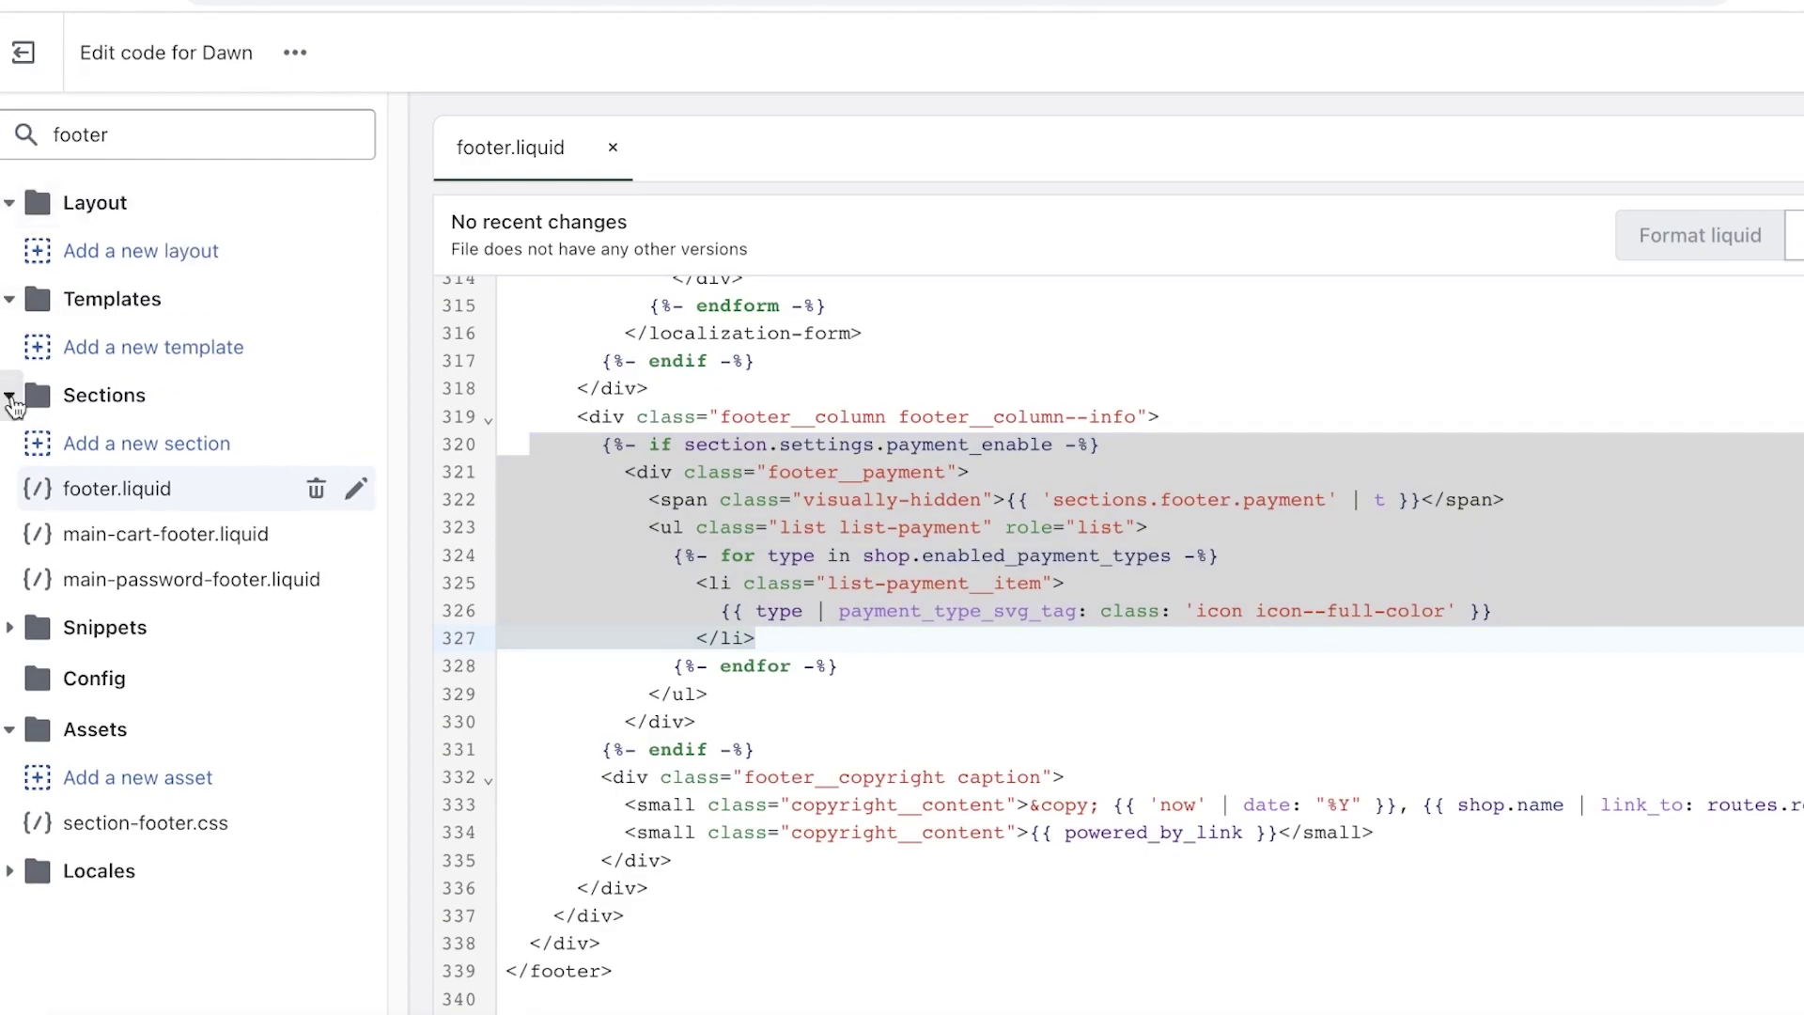
{"action": "left_click", "coordinate": [13, 398]}
{"action": "left_click", "coordinate": [13, 399]}
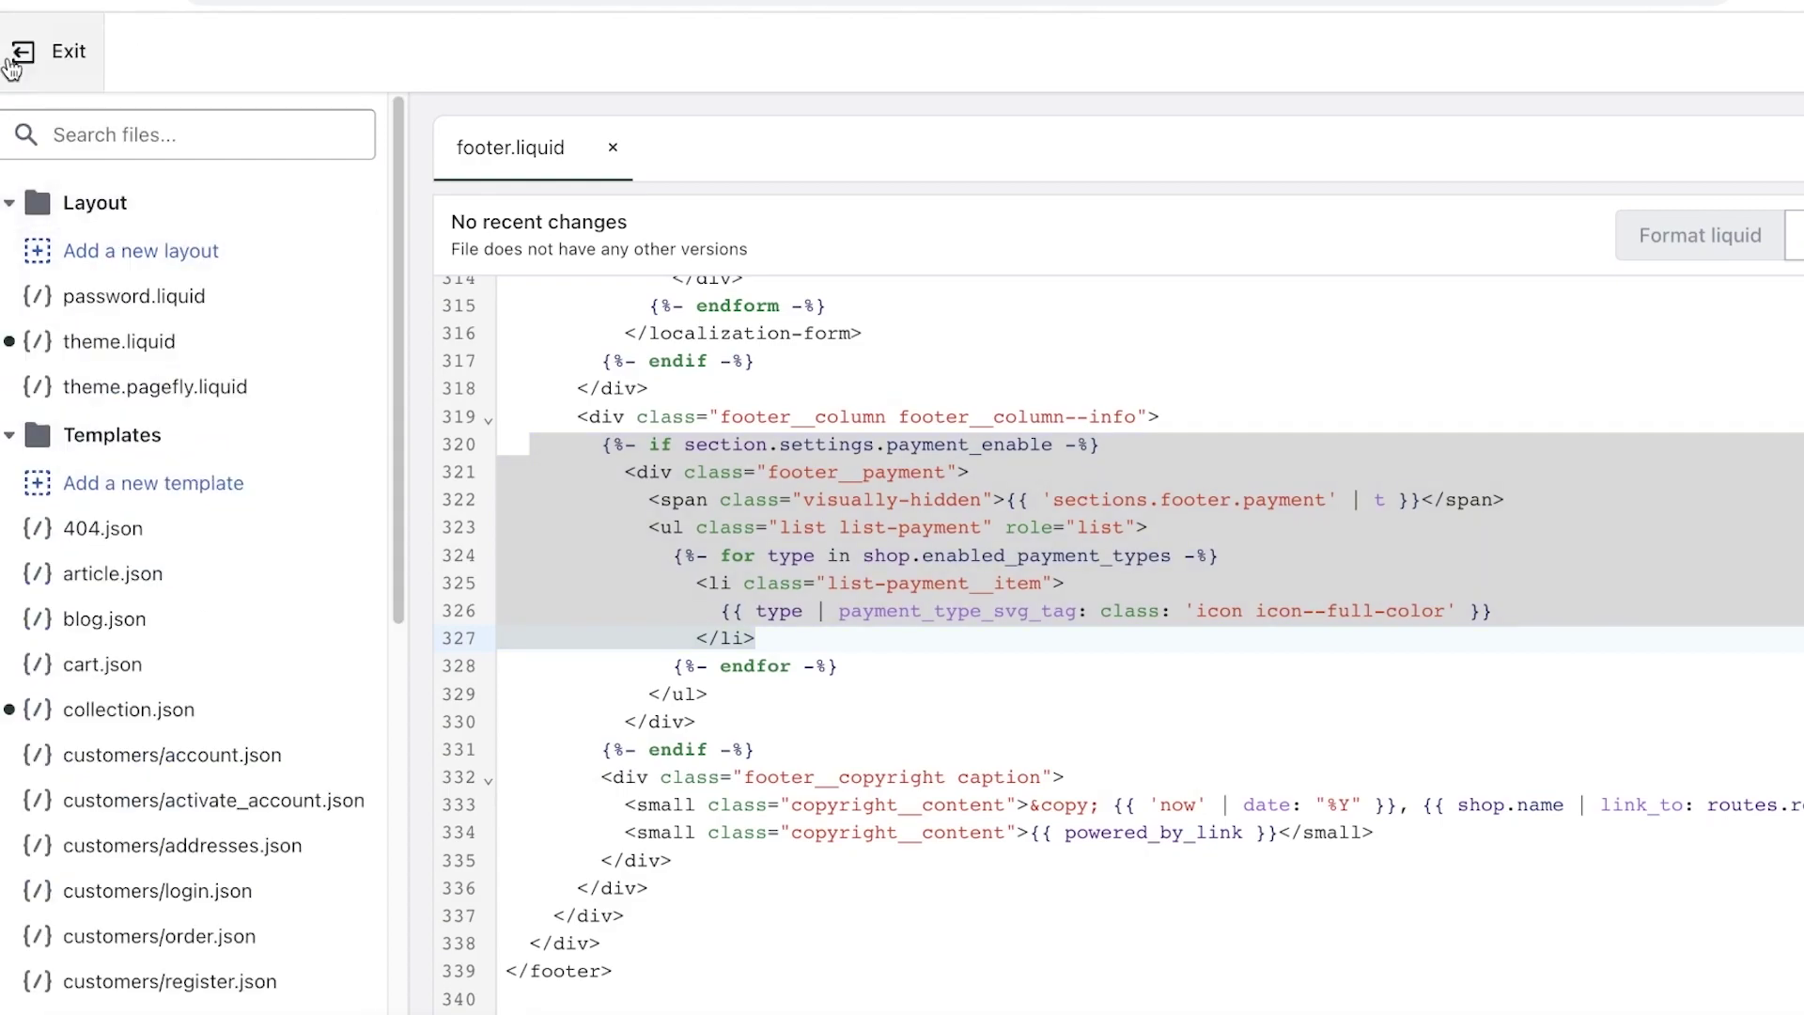
Step: Leave the code editor and reopen the current theme in the theme editor
{"action": "left_click", "coordinate": [11, 66]}
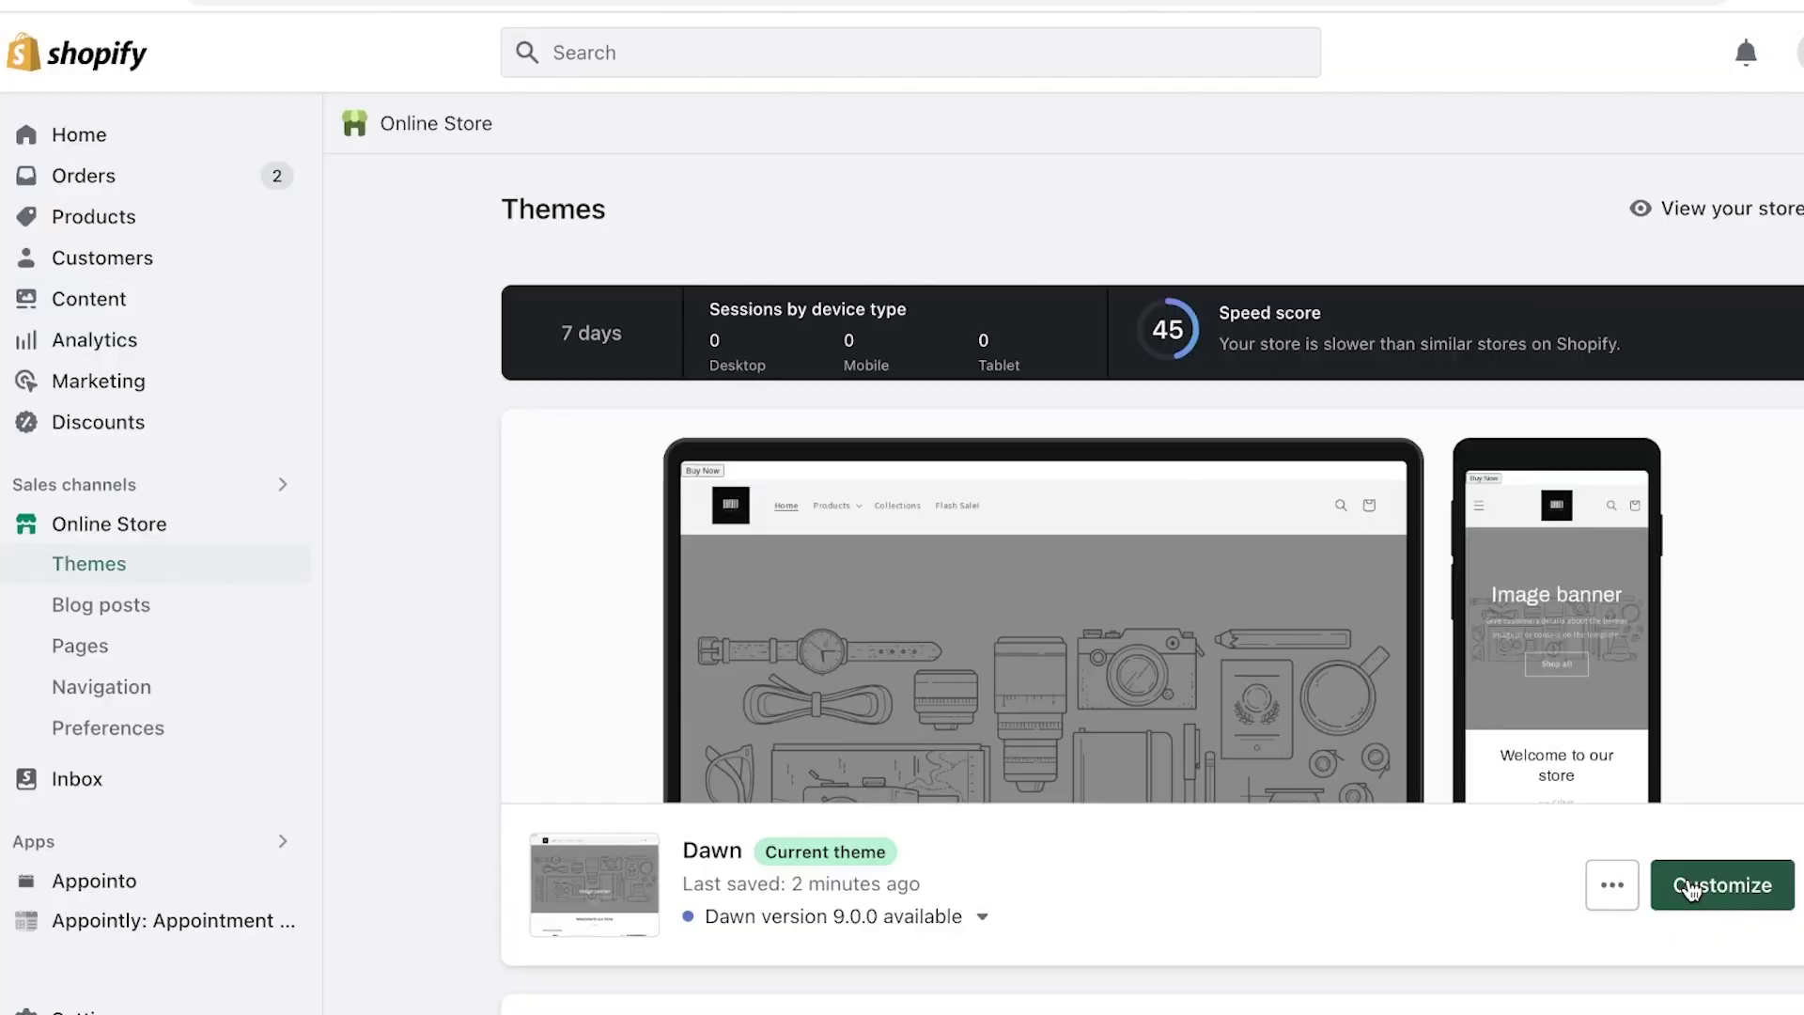
{"action": "left_click", "coordinate": [1691, 888]}
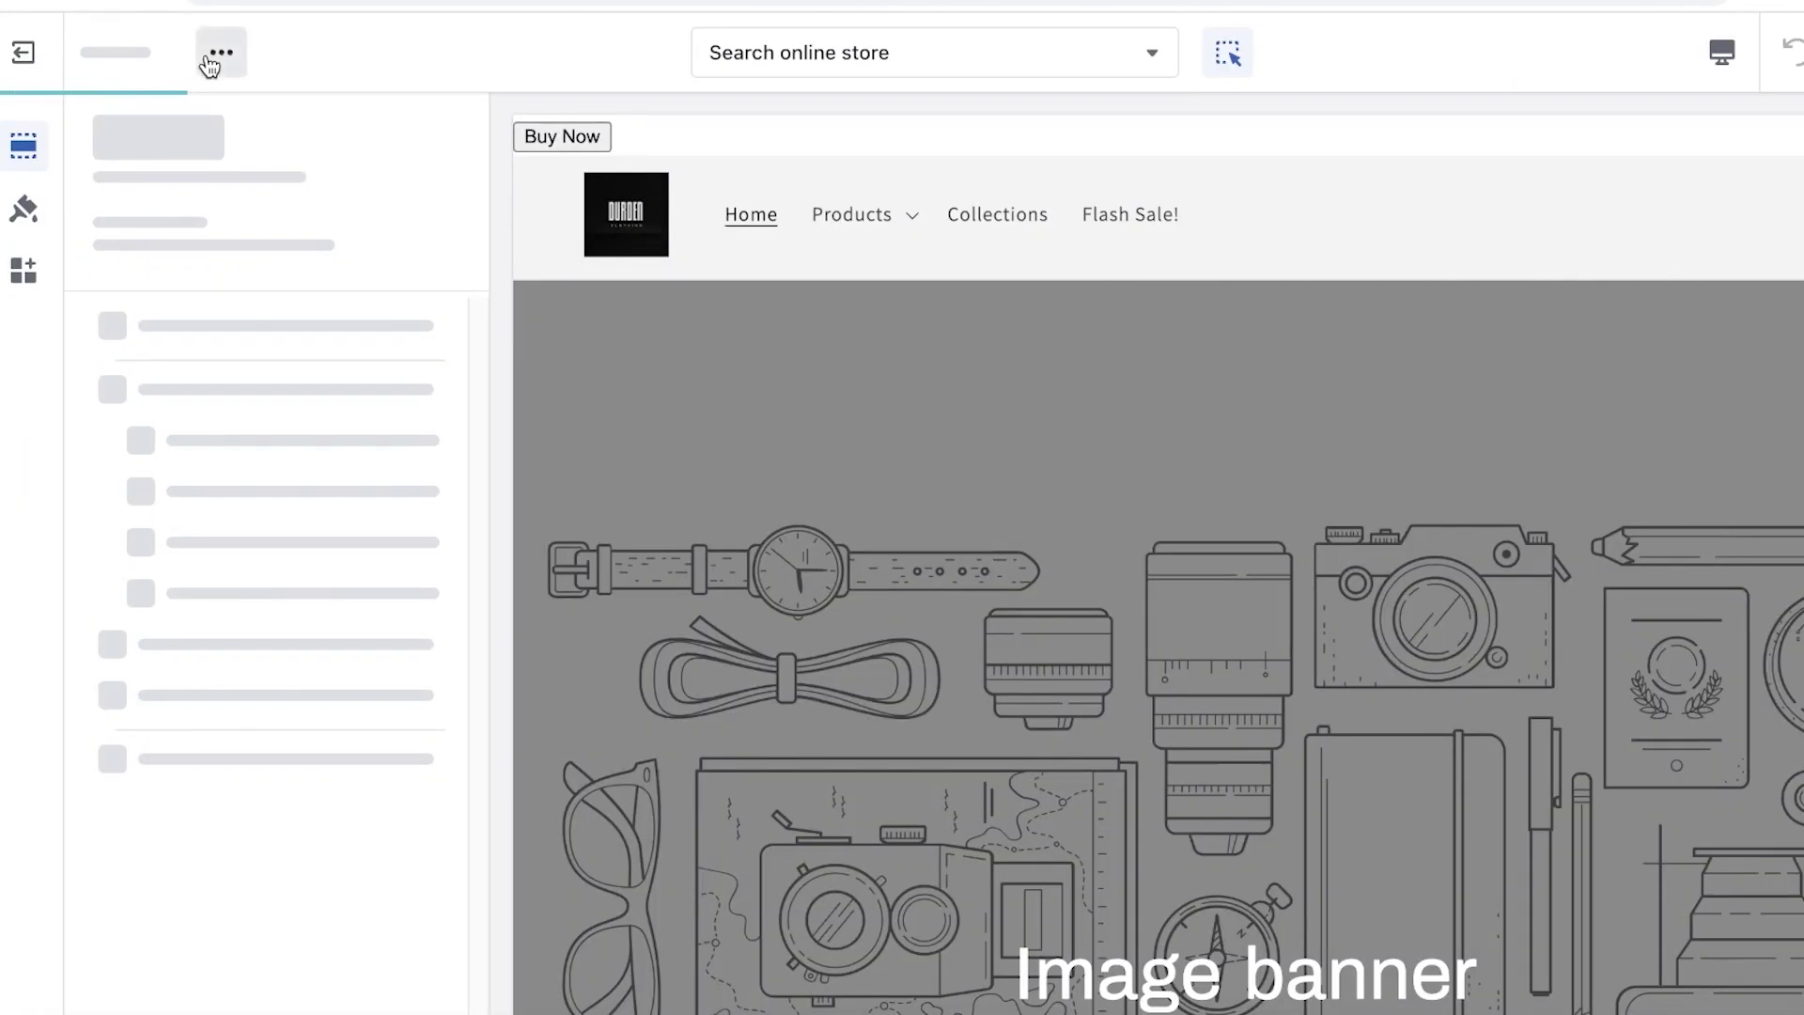
{"action": "left_click", "coordinate": [209, 66]}
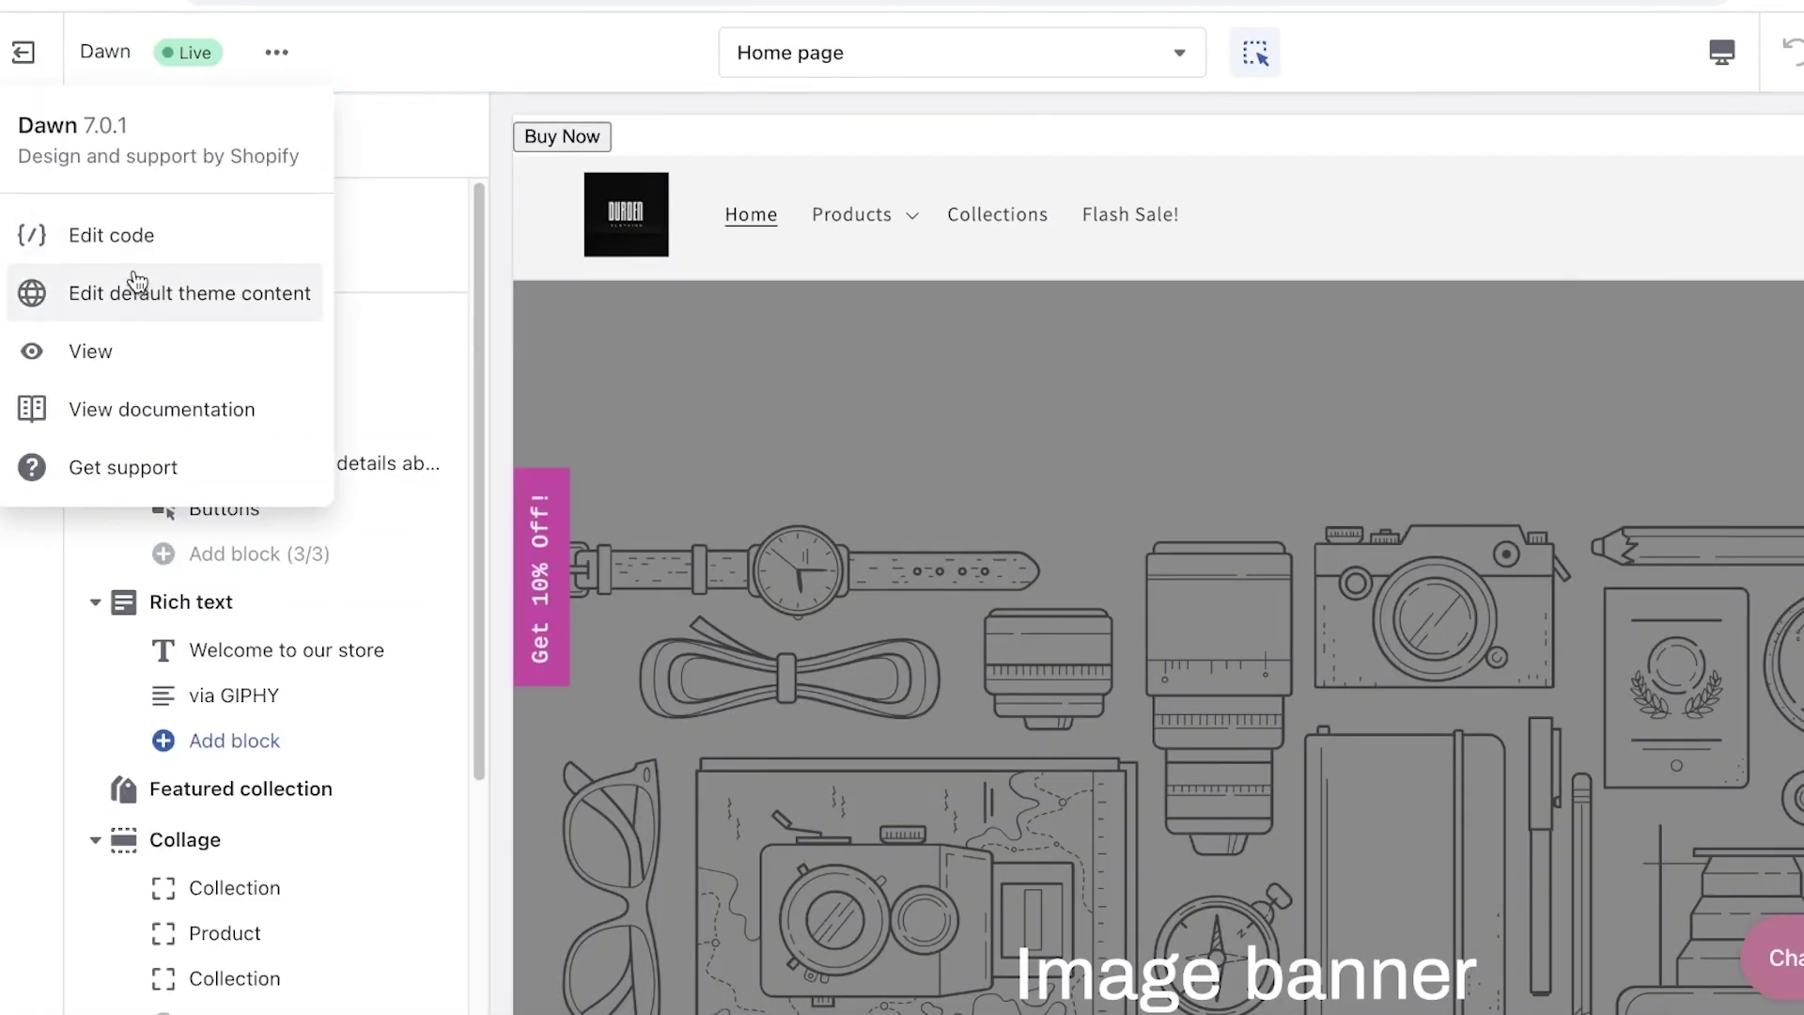
{"action": "left_click", "coordinate": [145, 230]}
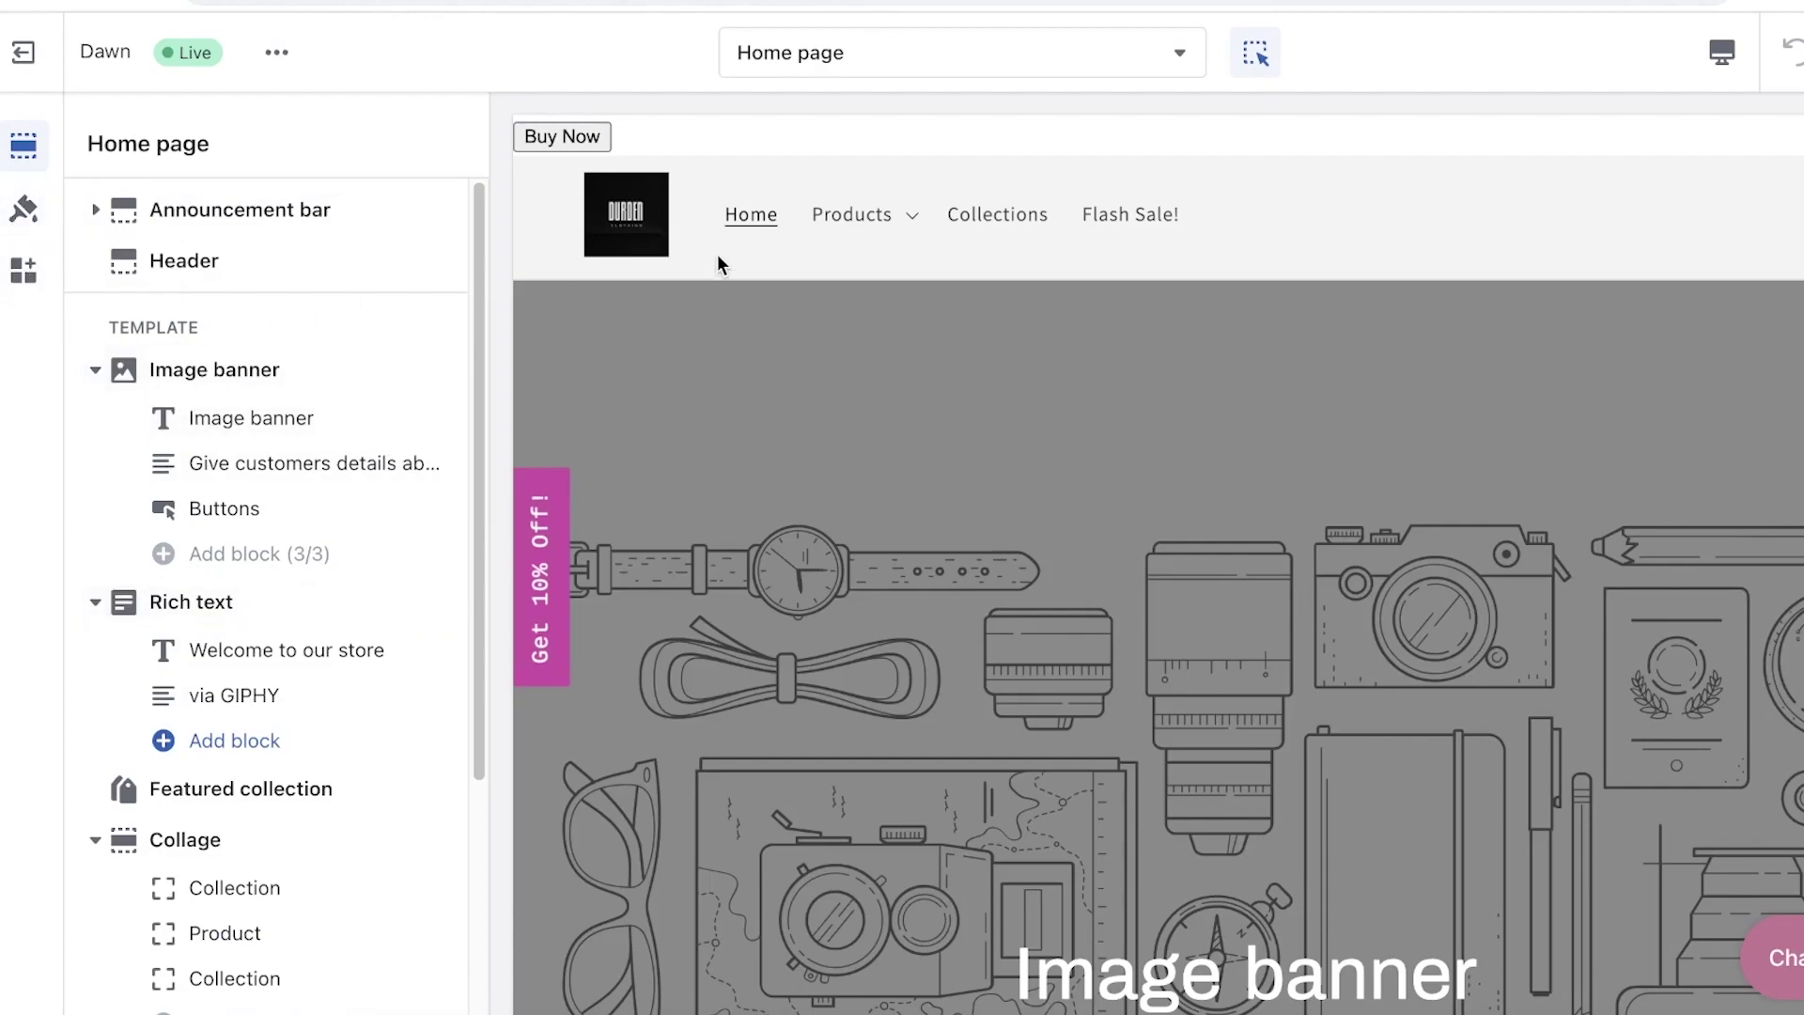
Step: Switch to the Products > Default product template and start adding a Product information block
{"action": "left_click", "coordinate": [873, 42]}
{"action": "left_click", "coordinate": [865, 270]}
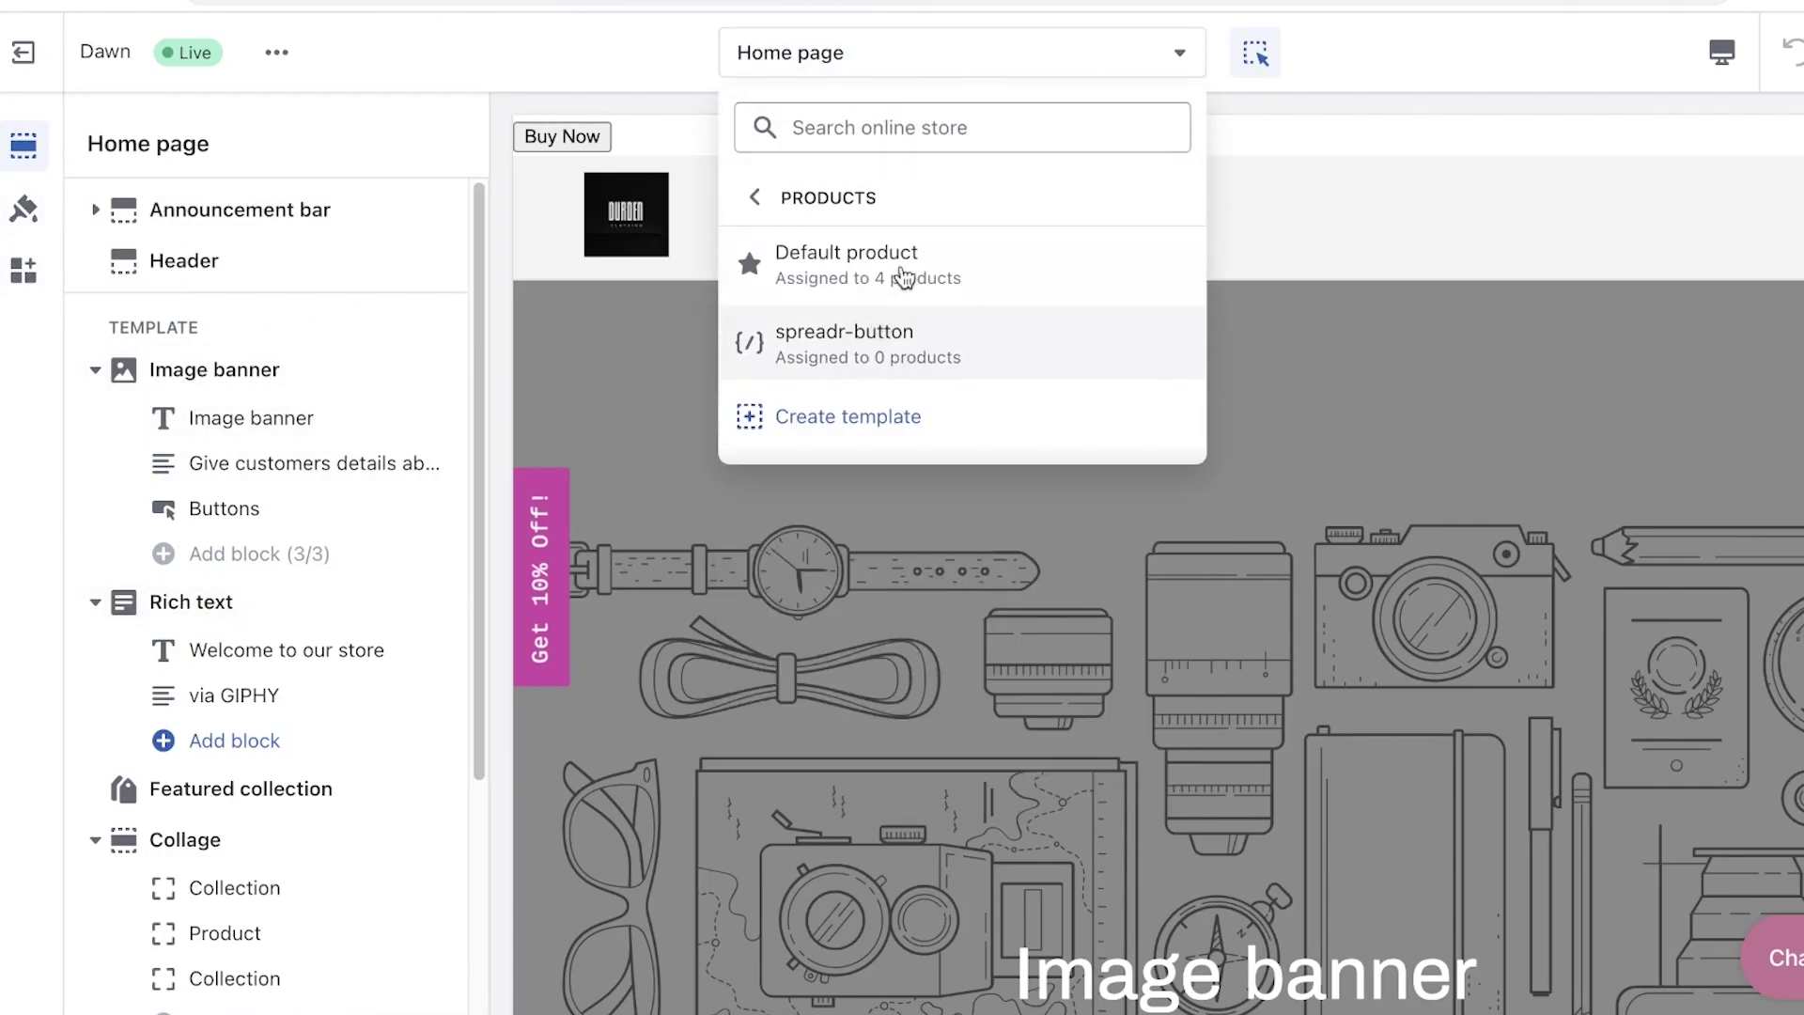
{"action": "left_click", "coordinate": [902, 274]}
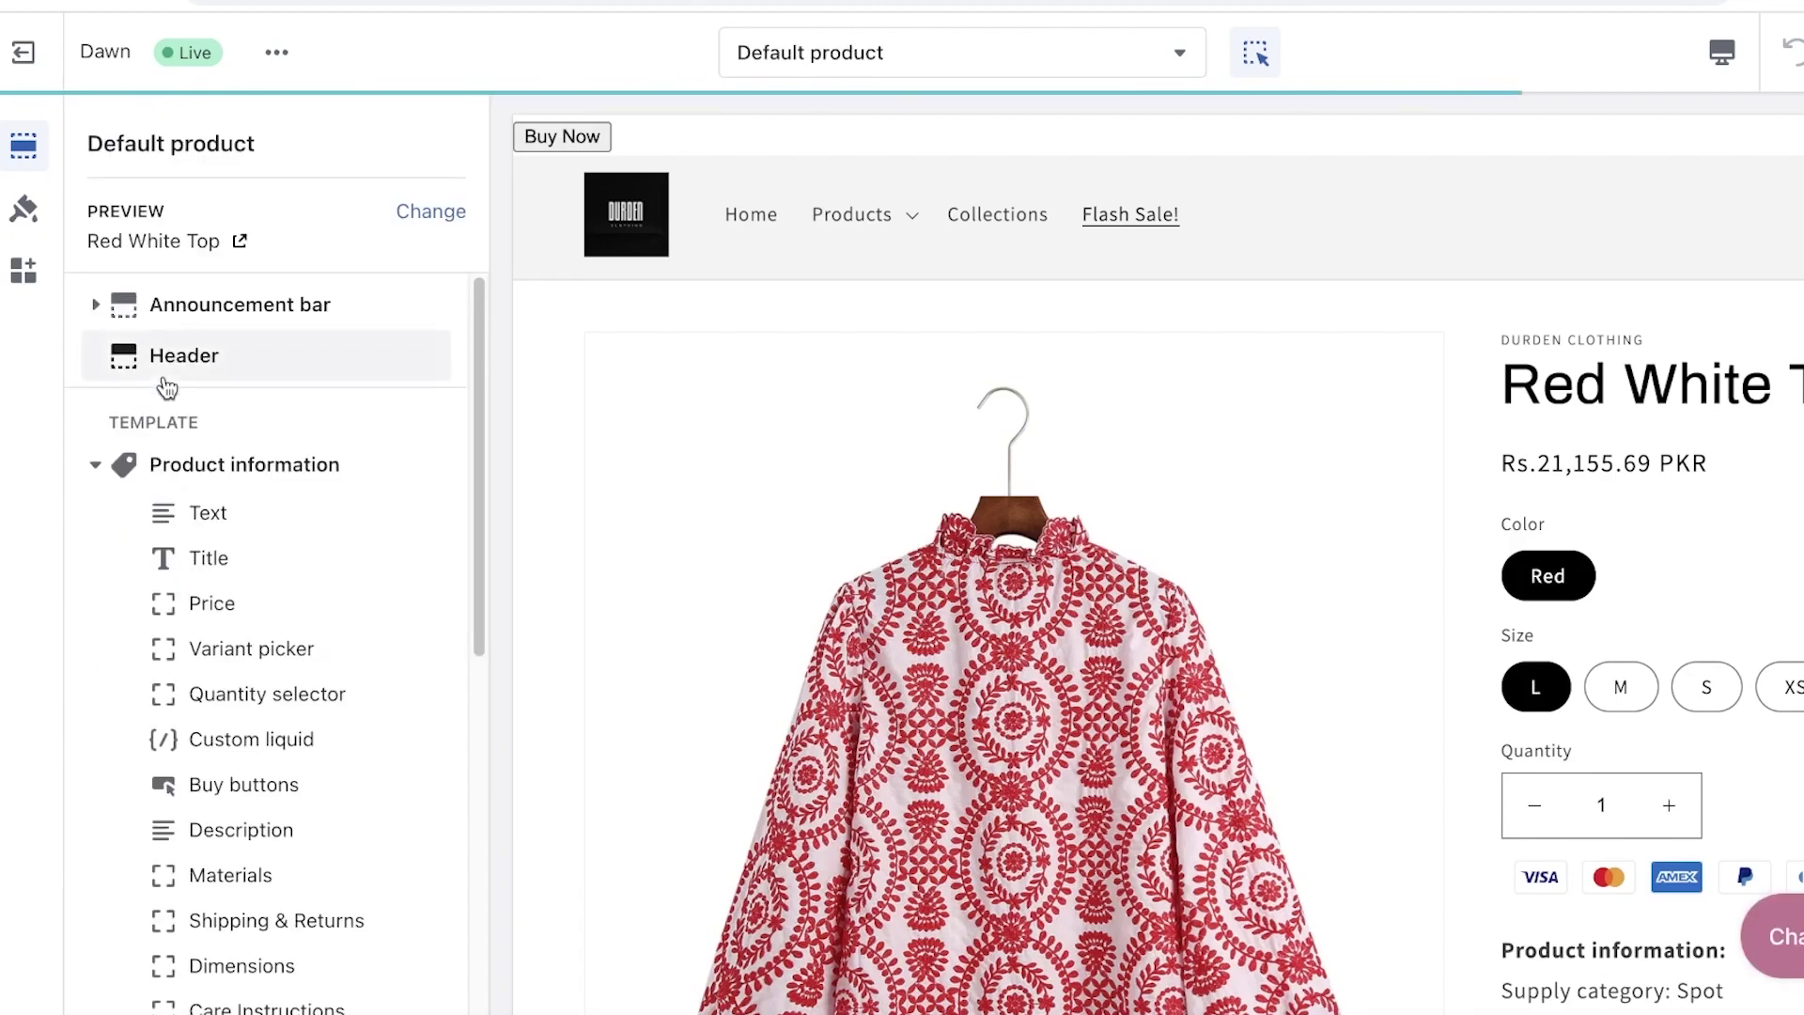
{"action": "scroll", "coordinate": [226, 564], "scroll_direction": "down", "scroll_amount": 3}
{"action": "left_click", "coordinate": [229, 810]}
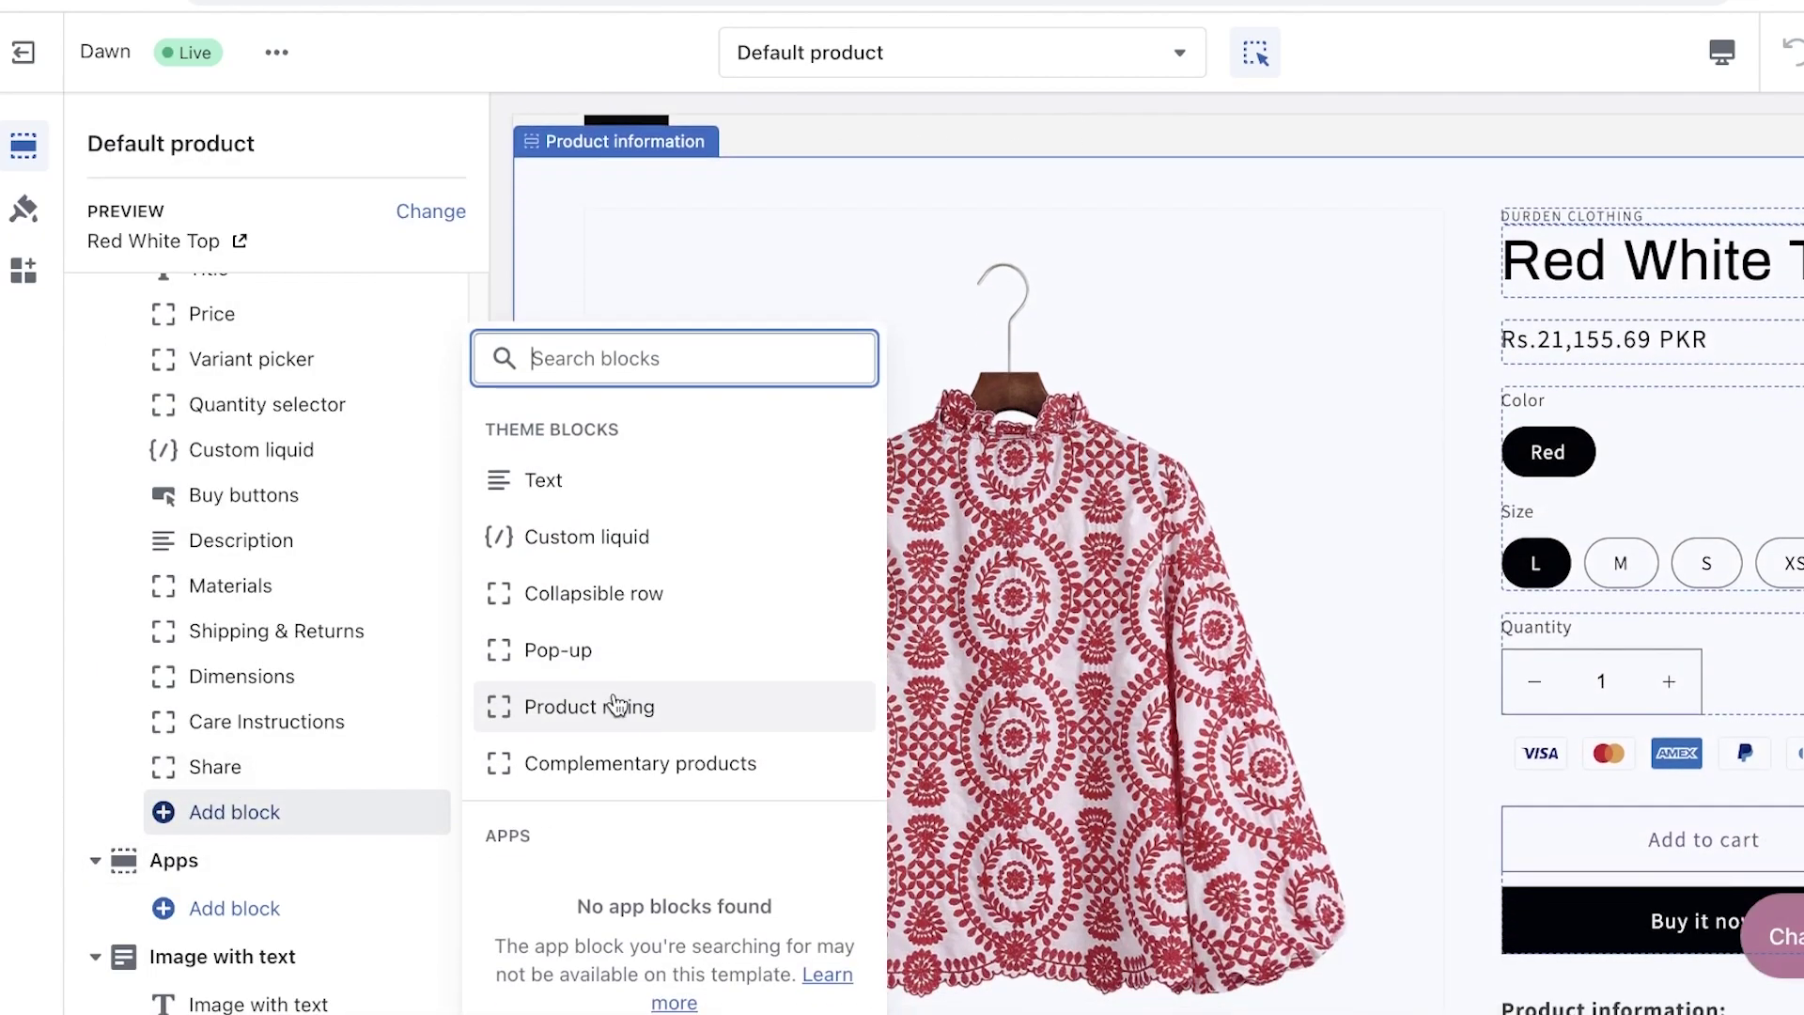
Step: Add a Custom liquid block with the pasted payment icons code, then leave despite unsaved changes
{"action": "left_click", "coordinate": [618, 707]}
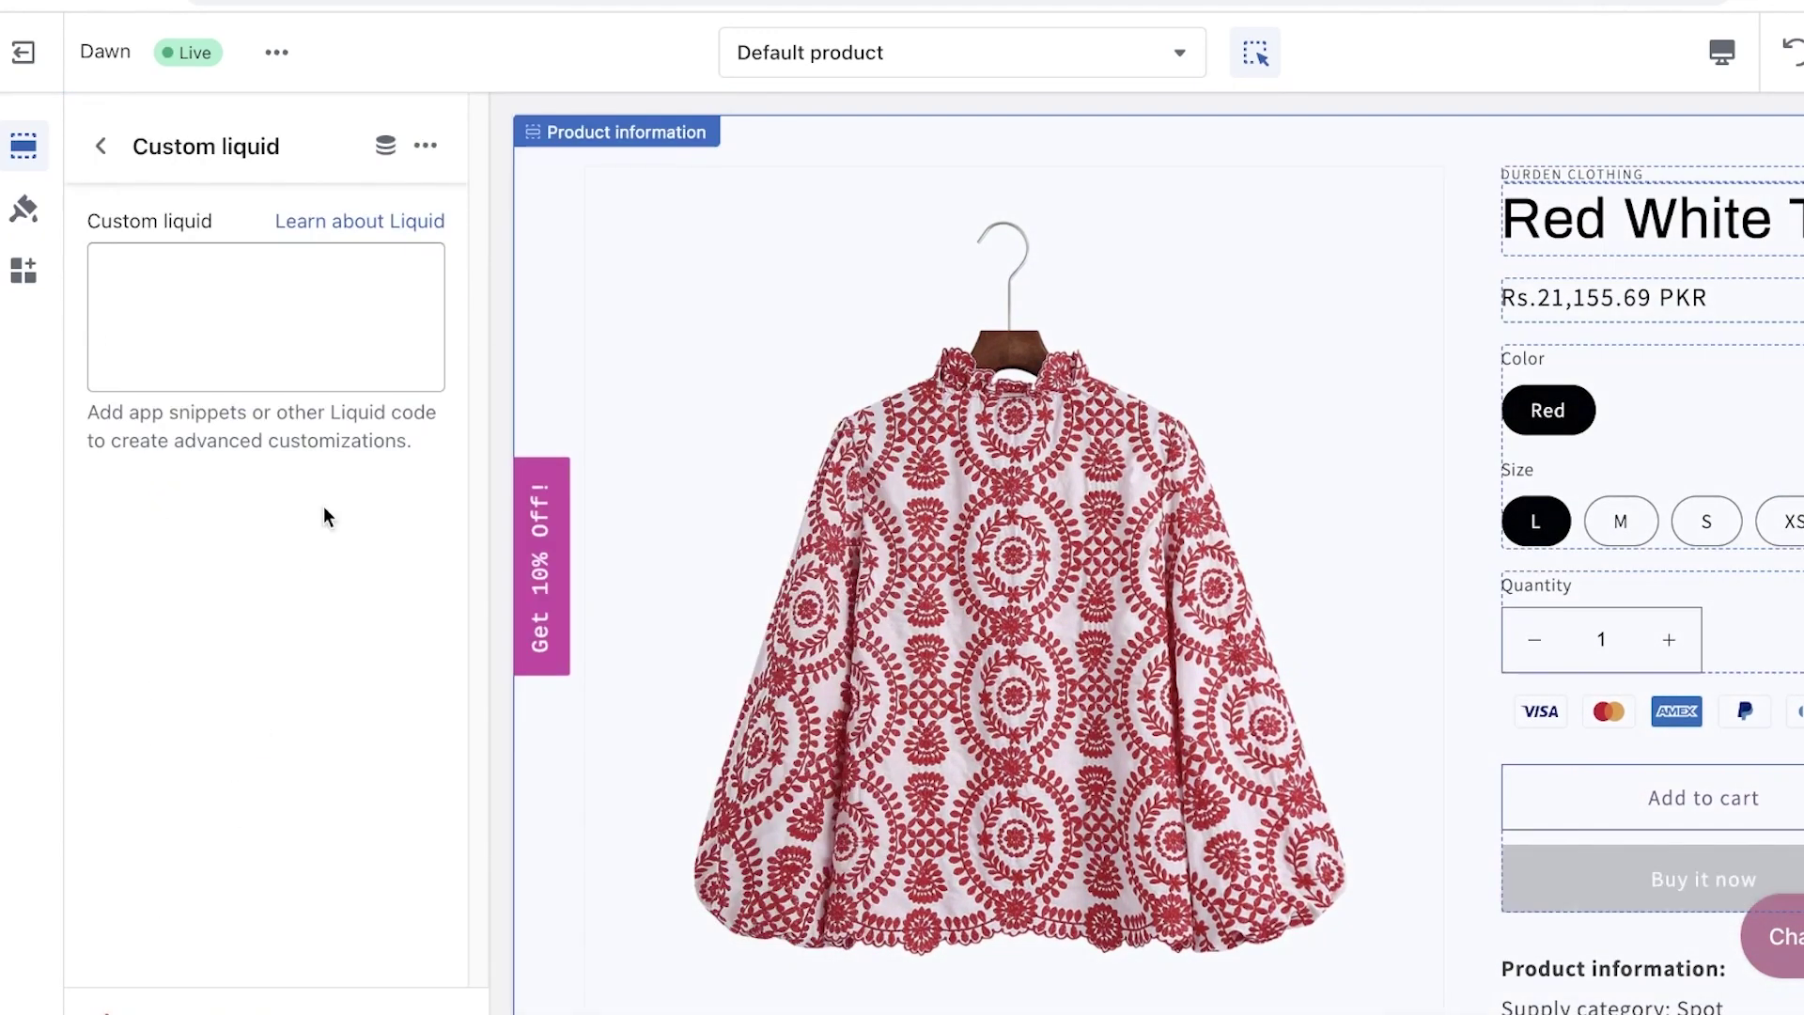
{"action": "left_click", "coordinate": [282, 355]}
{"action": "right_click", "coordinate": [274, 347]}
{"action": "left_click", "coordinate": [342, 550]}
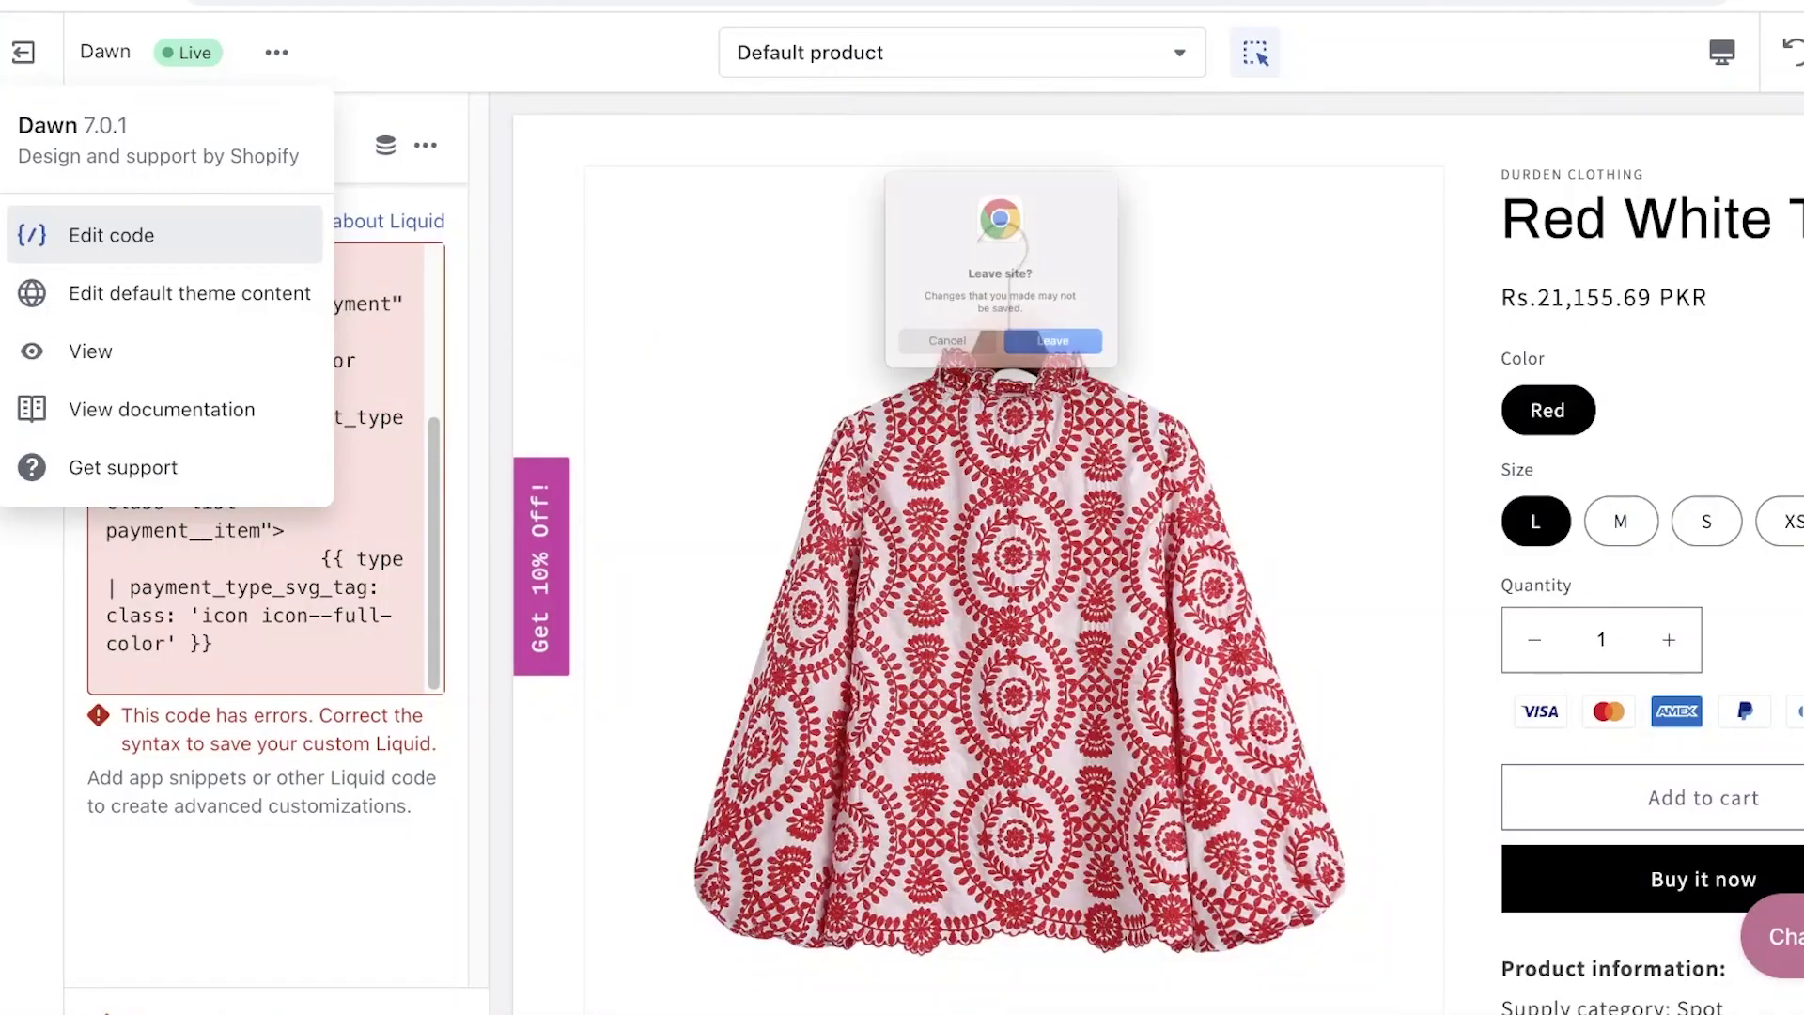
{"action": "left_click", "coordinate": [1042, 378]}
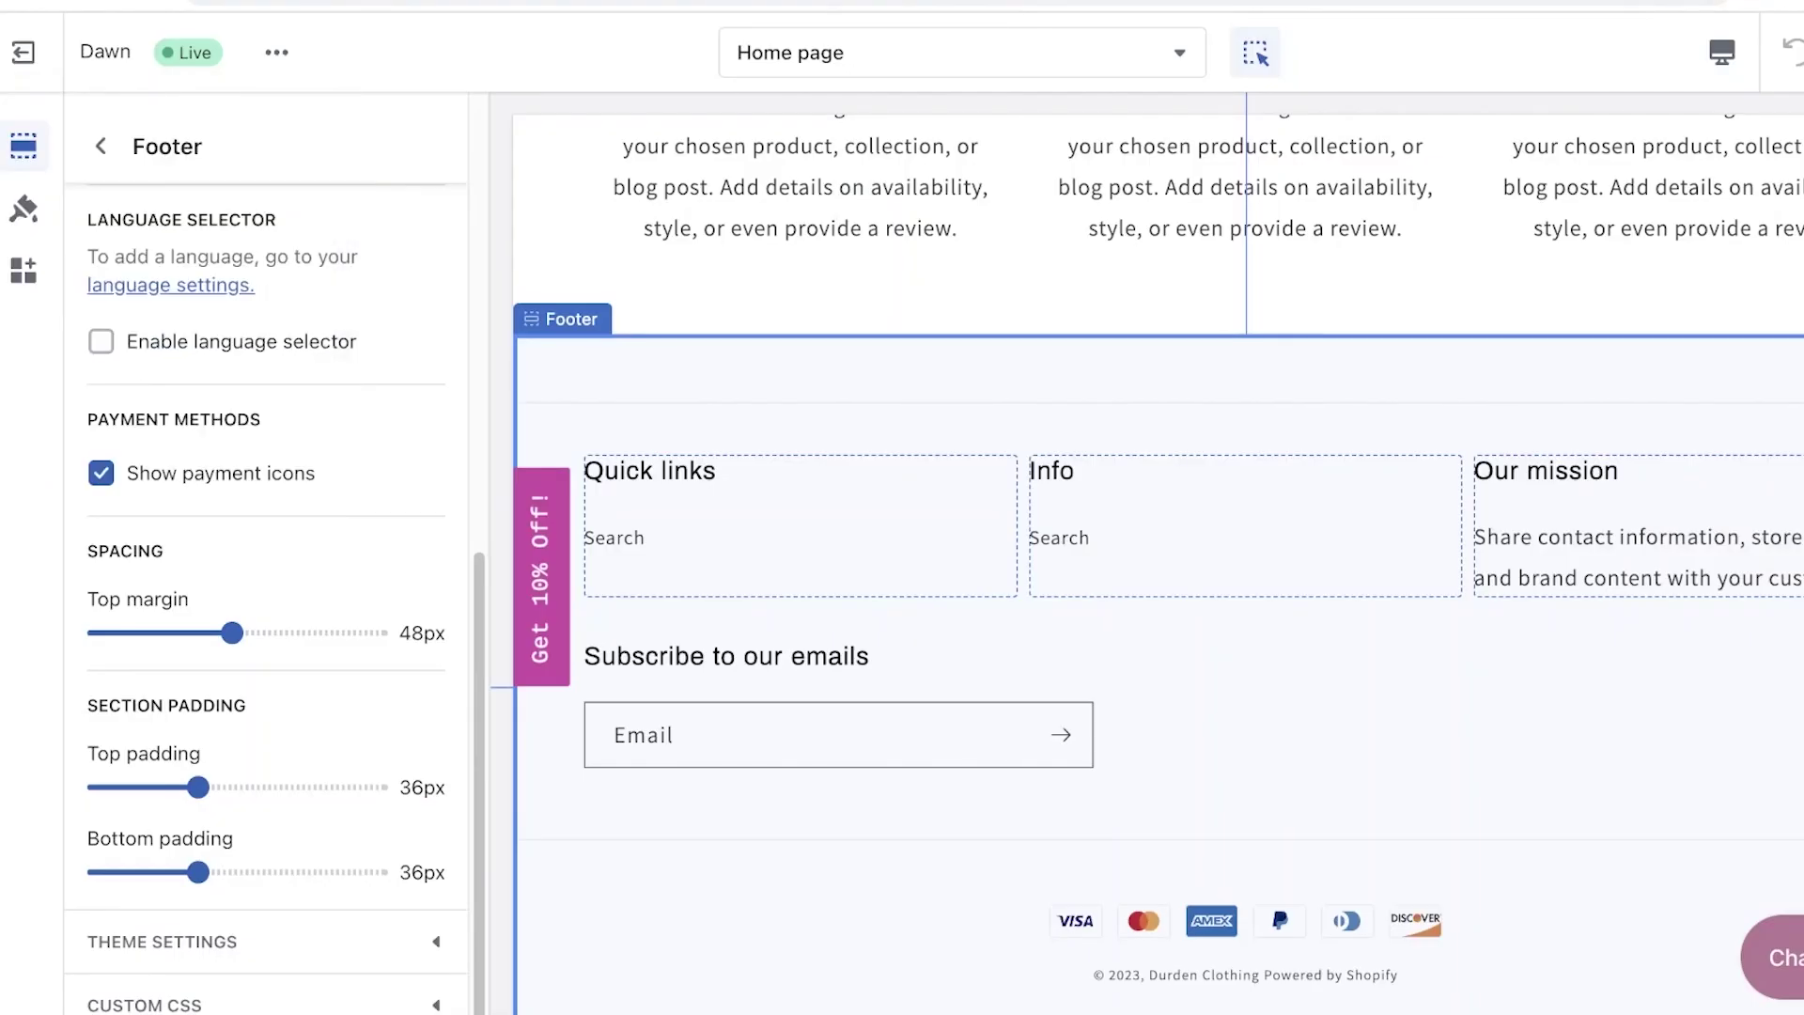
Step: Exit the editor, retry it, reload past the 500 error, and reach Online Store > Themes
{"action": "left_click", "coordinate": [28, 50]}
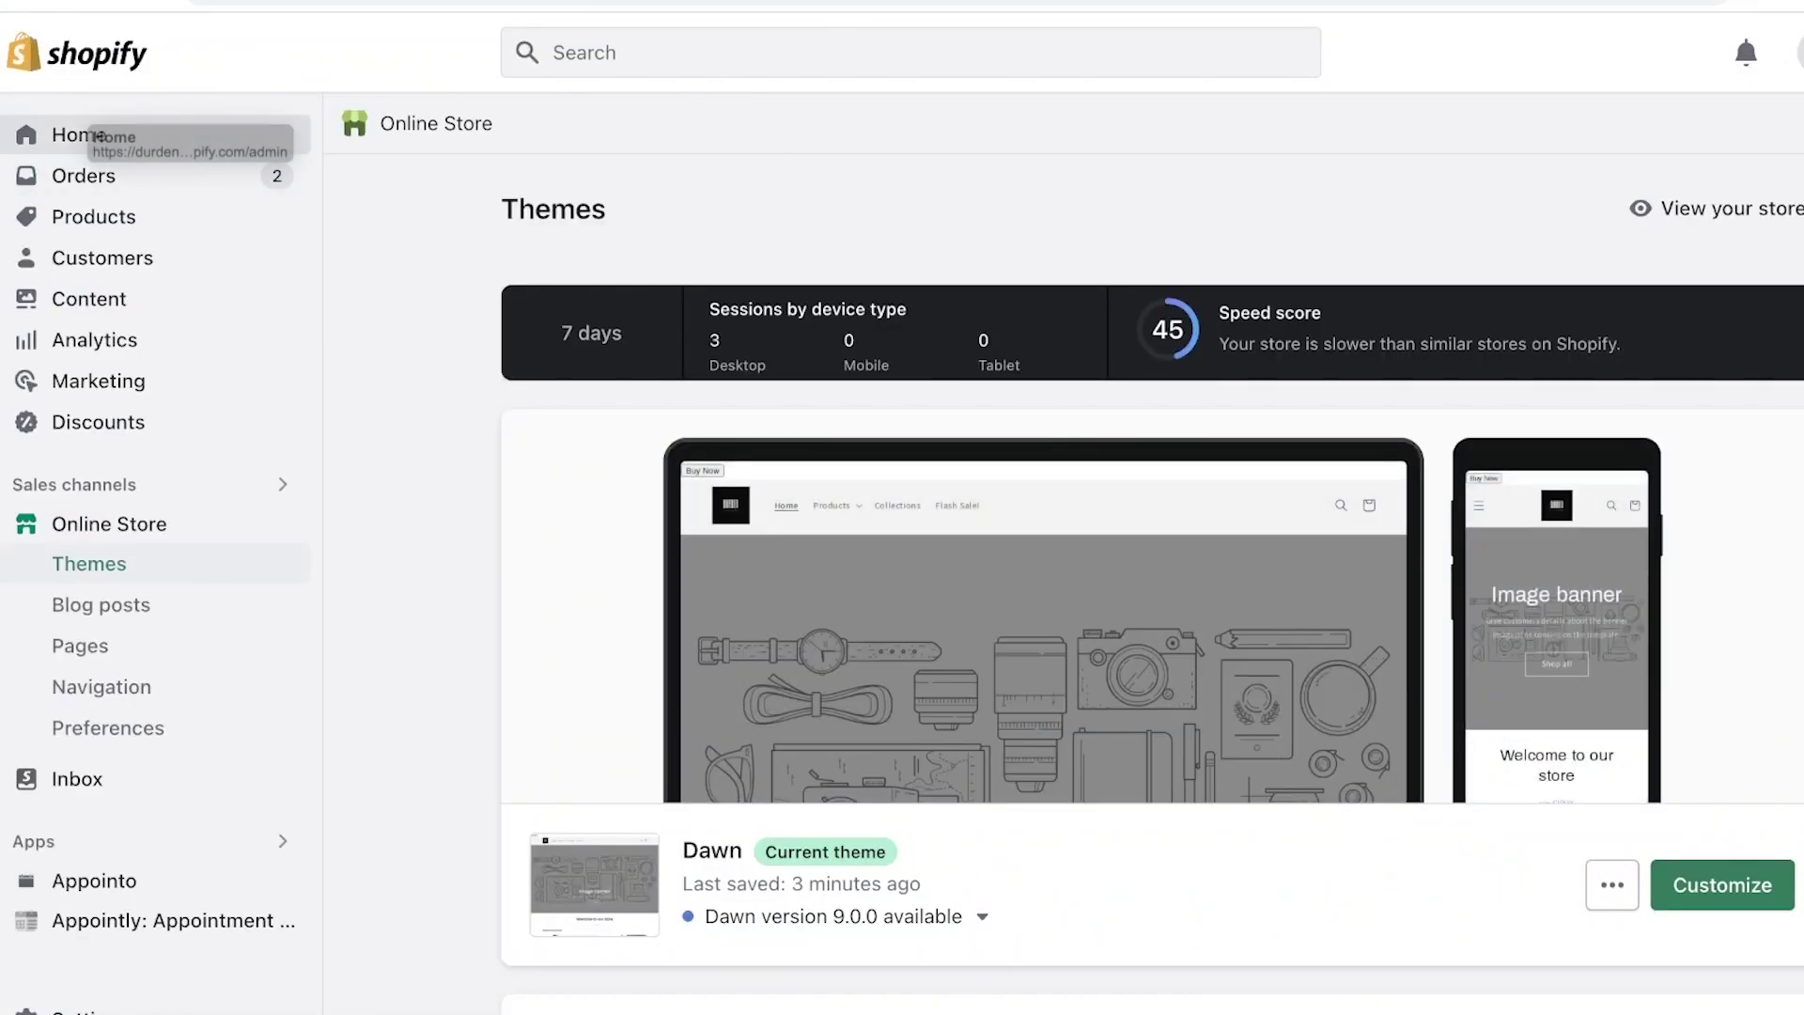
{"action": "left_click", "coordinate": [1740, 882]}
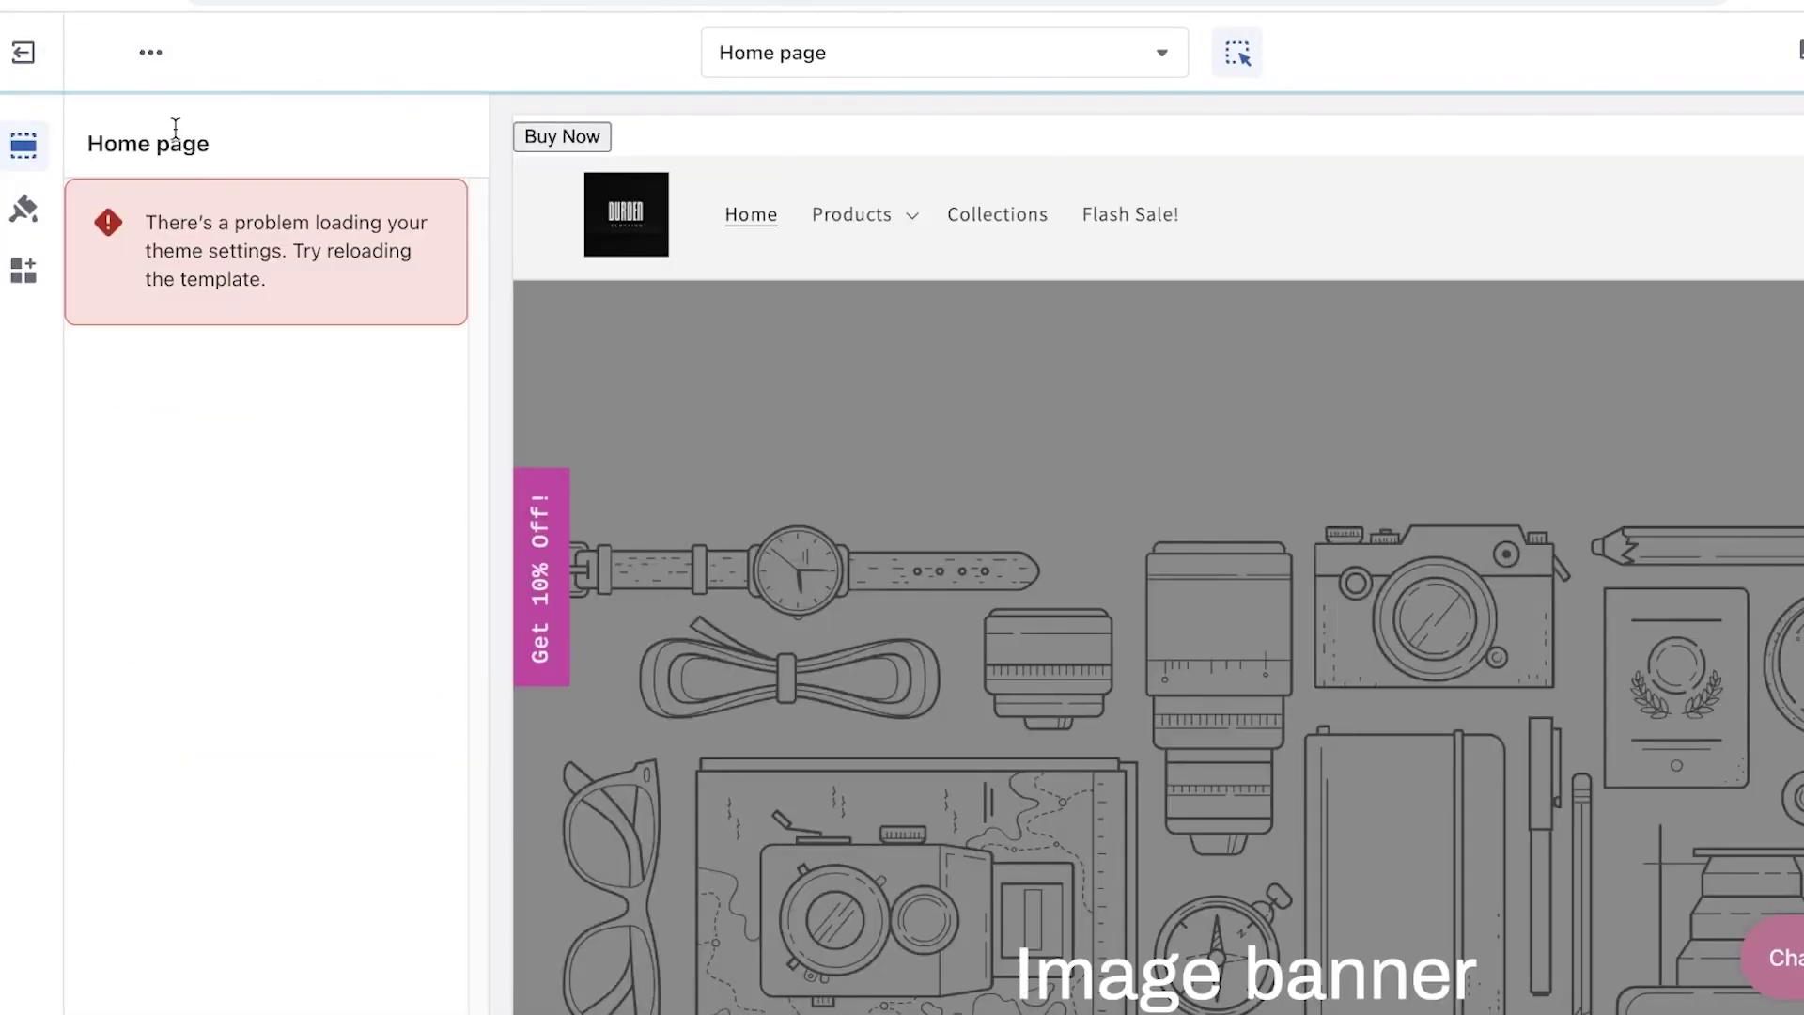
{"action": "left_click", "coordinate": [101, 1]}
{"action": "left_click", "coordinate": [102, 1]}
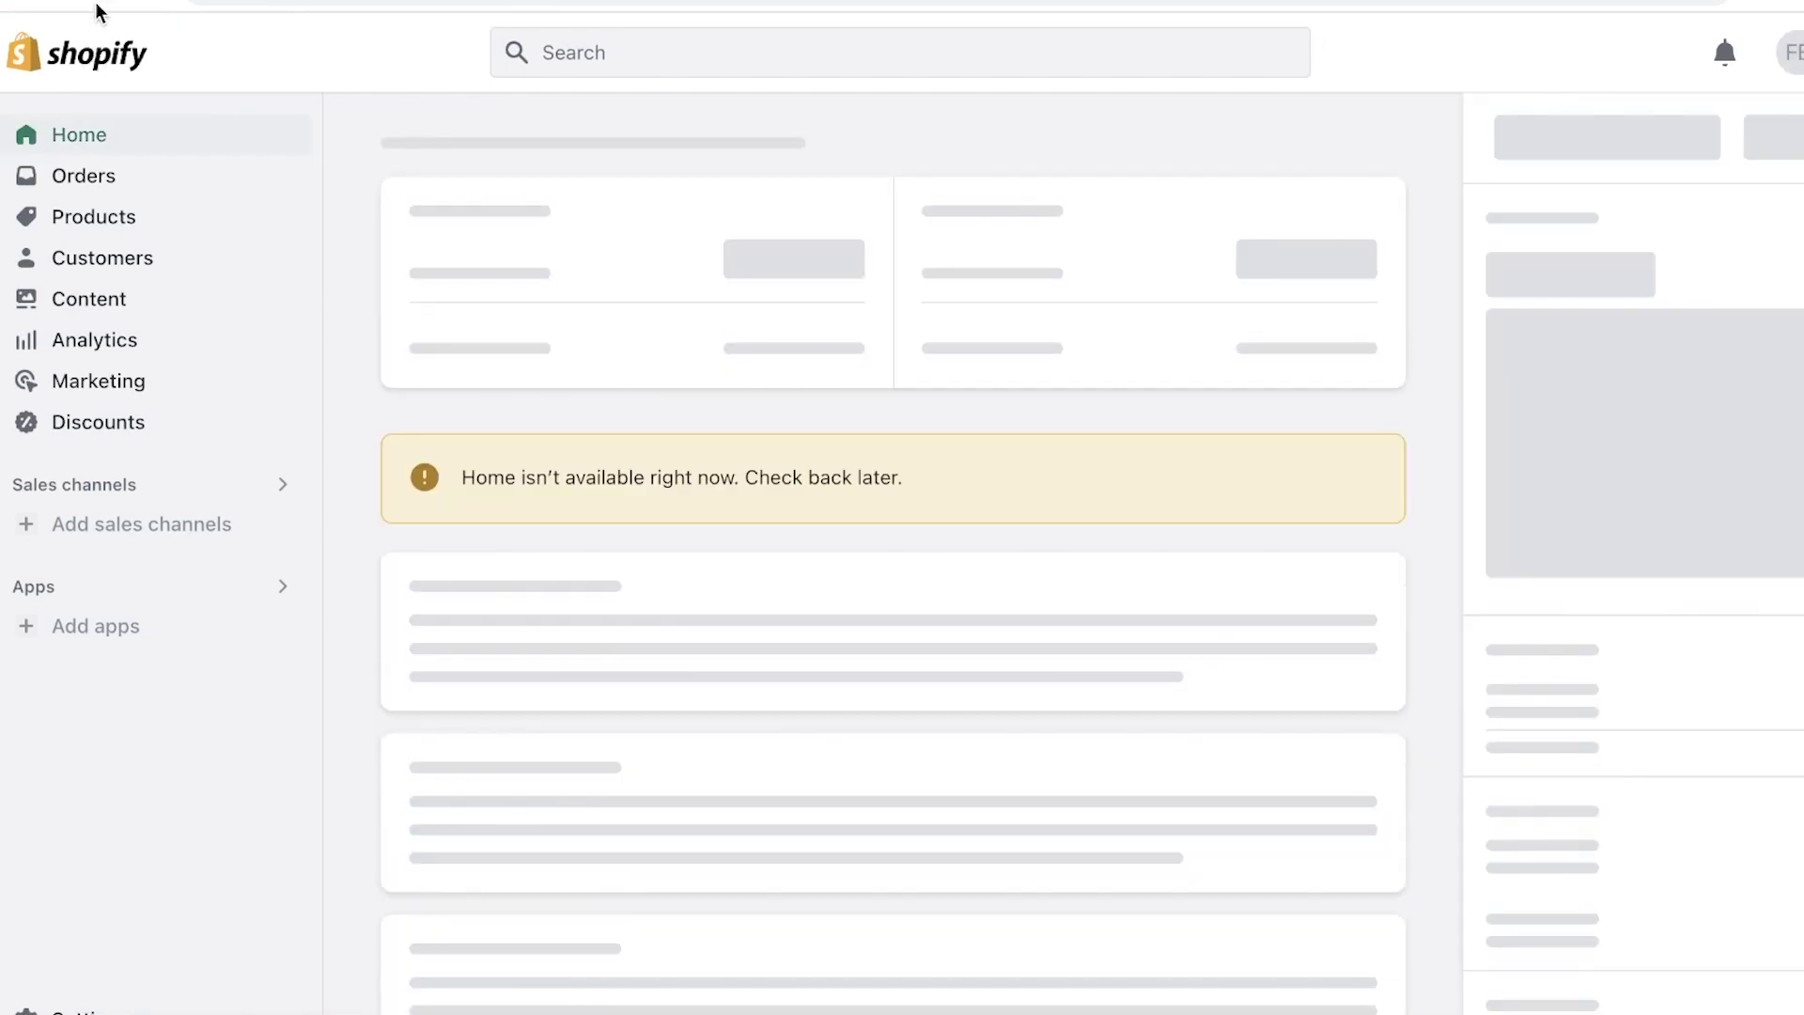
{"action": "left_click", "coordinate": [122, 1]}
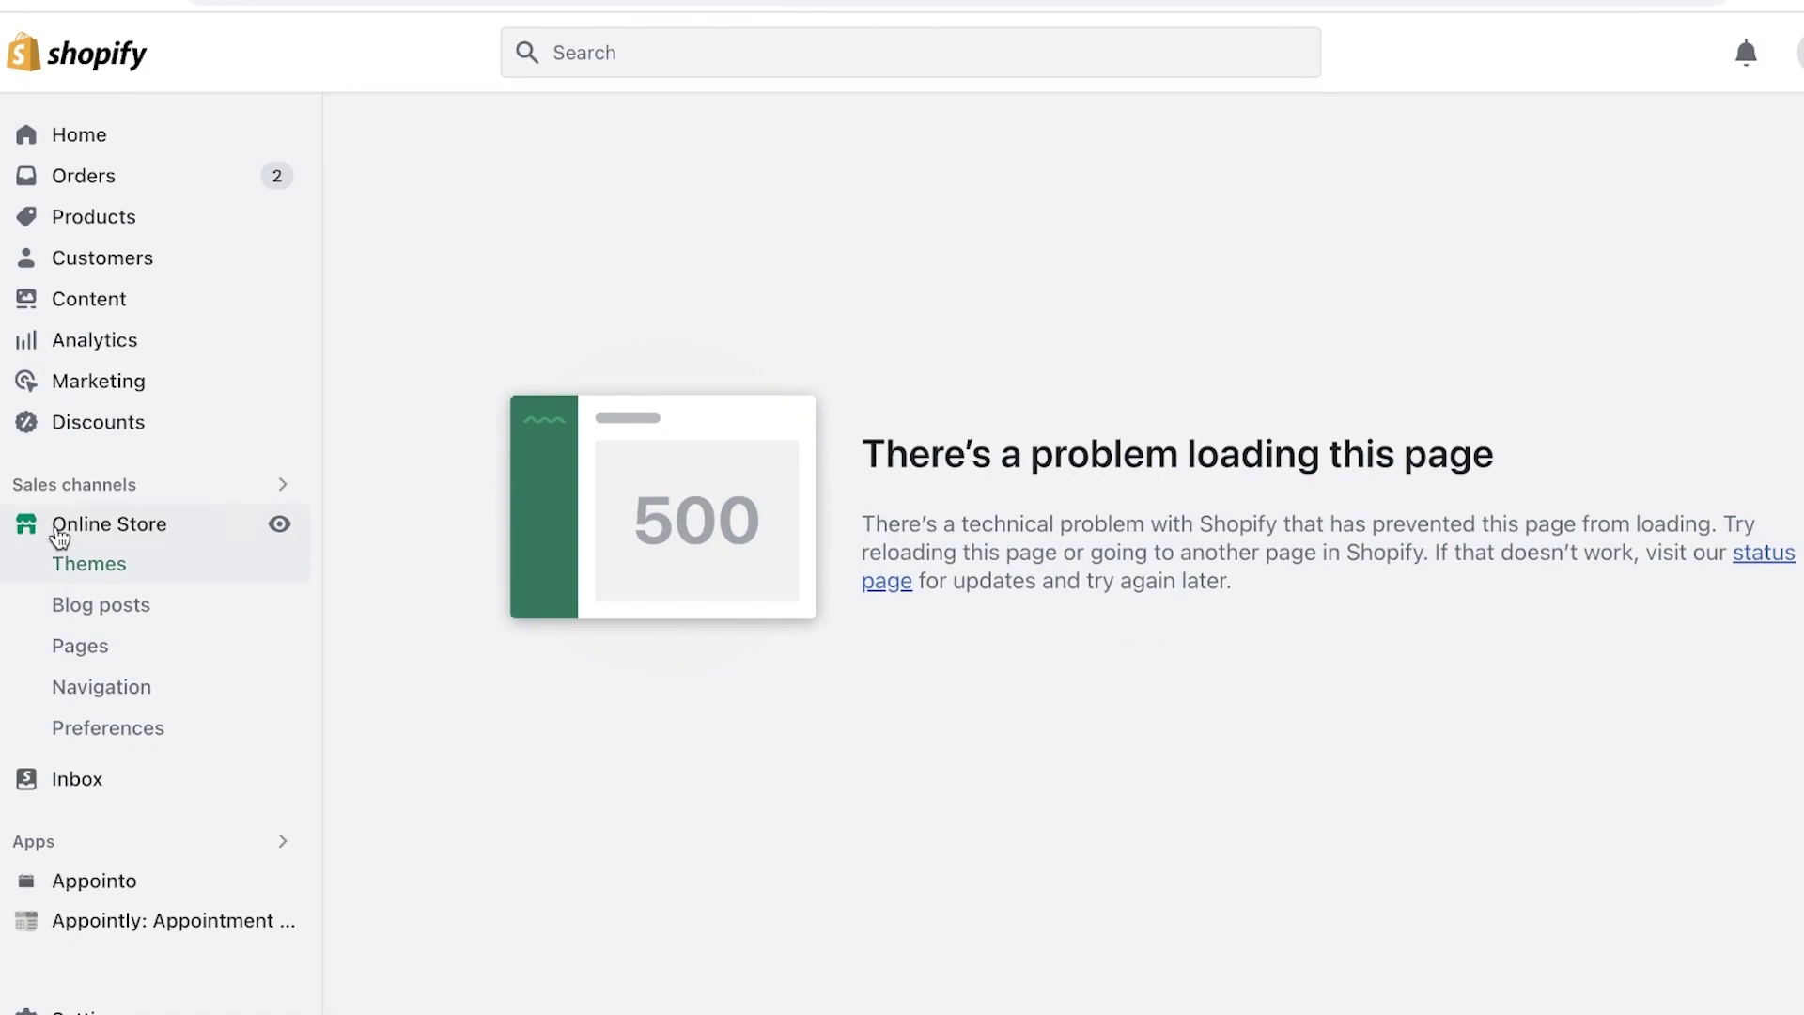
{"action": "left_click", "coordinate": [77, 135]}
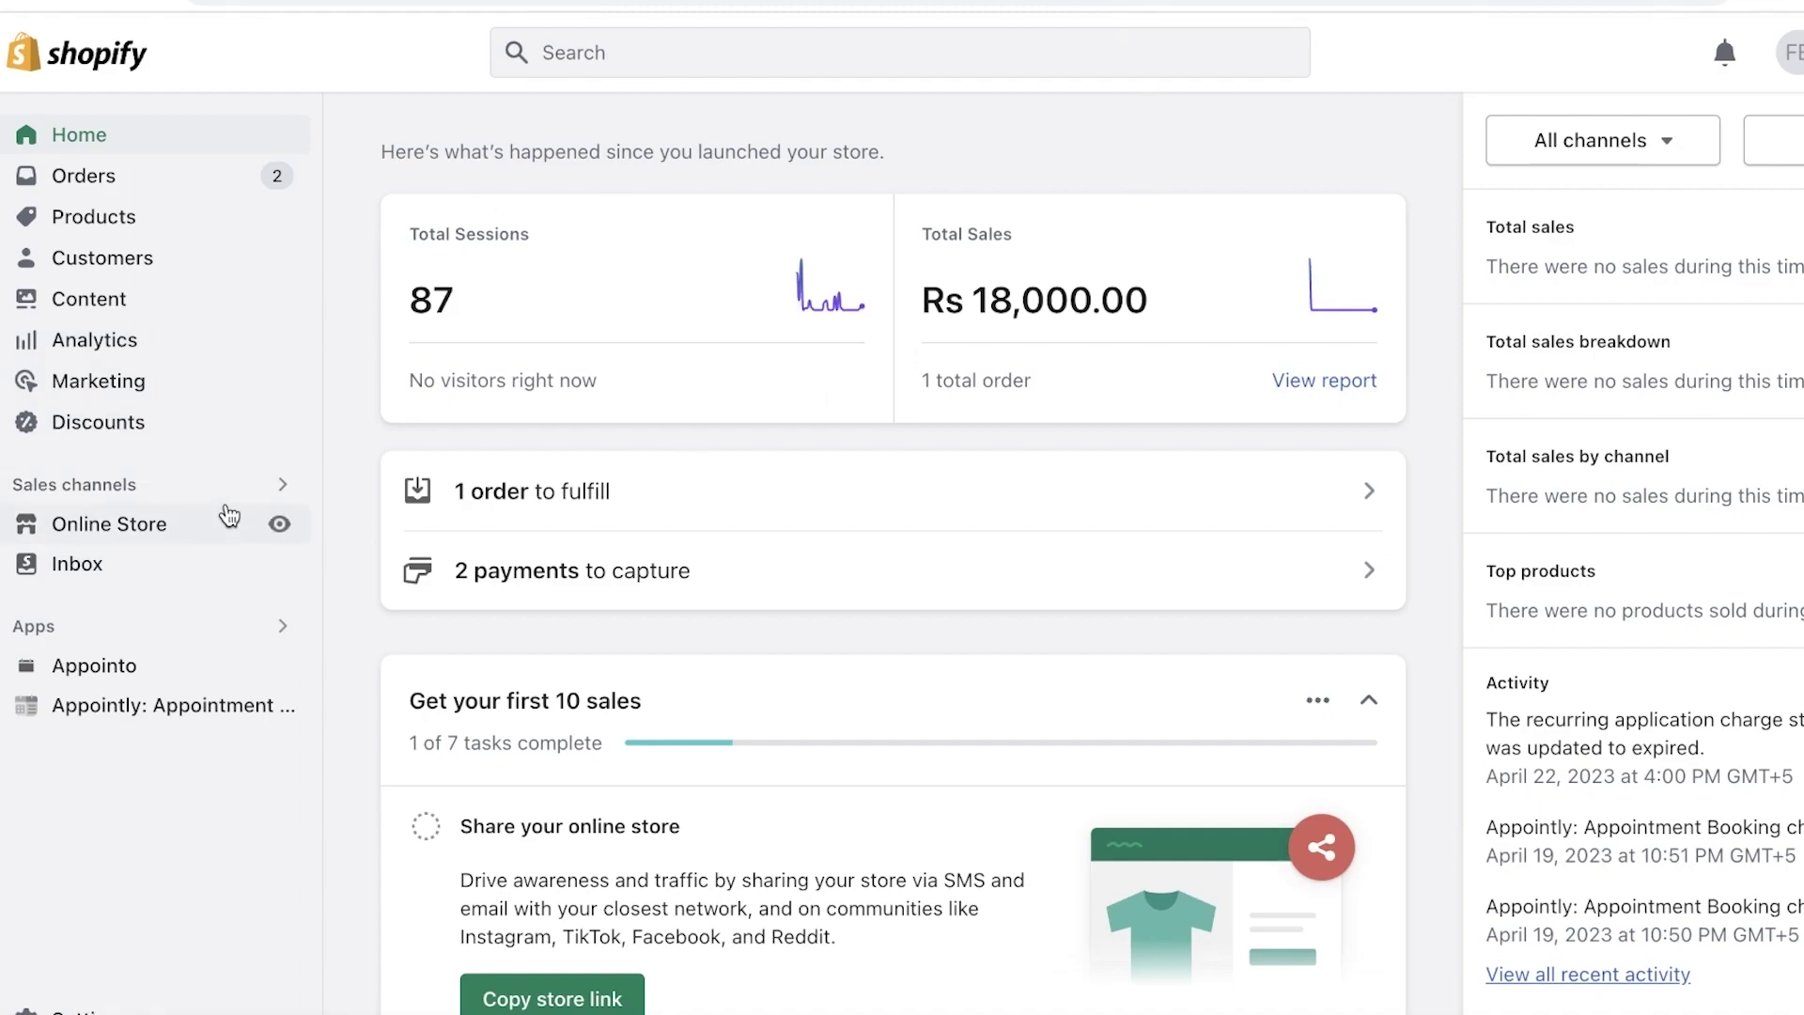
{"action": "left_click", "coordinate": [199, 520]}
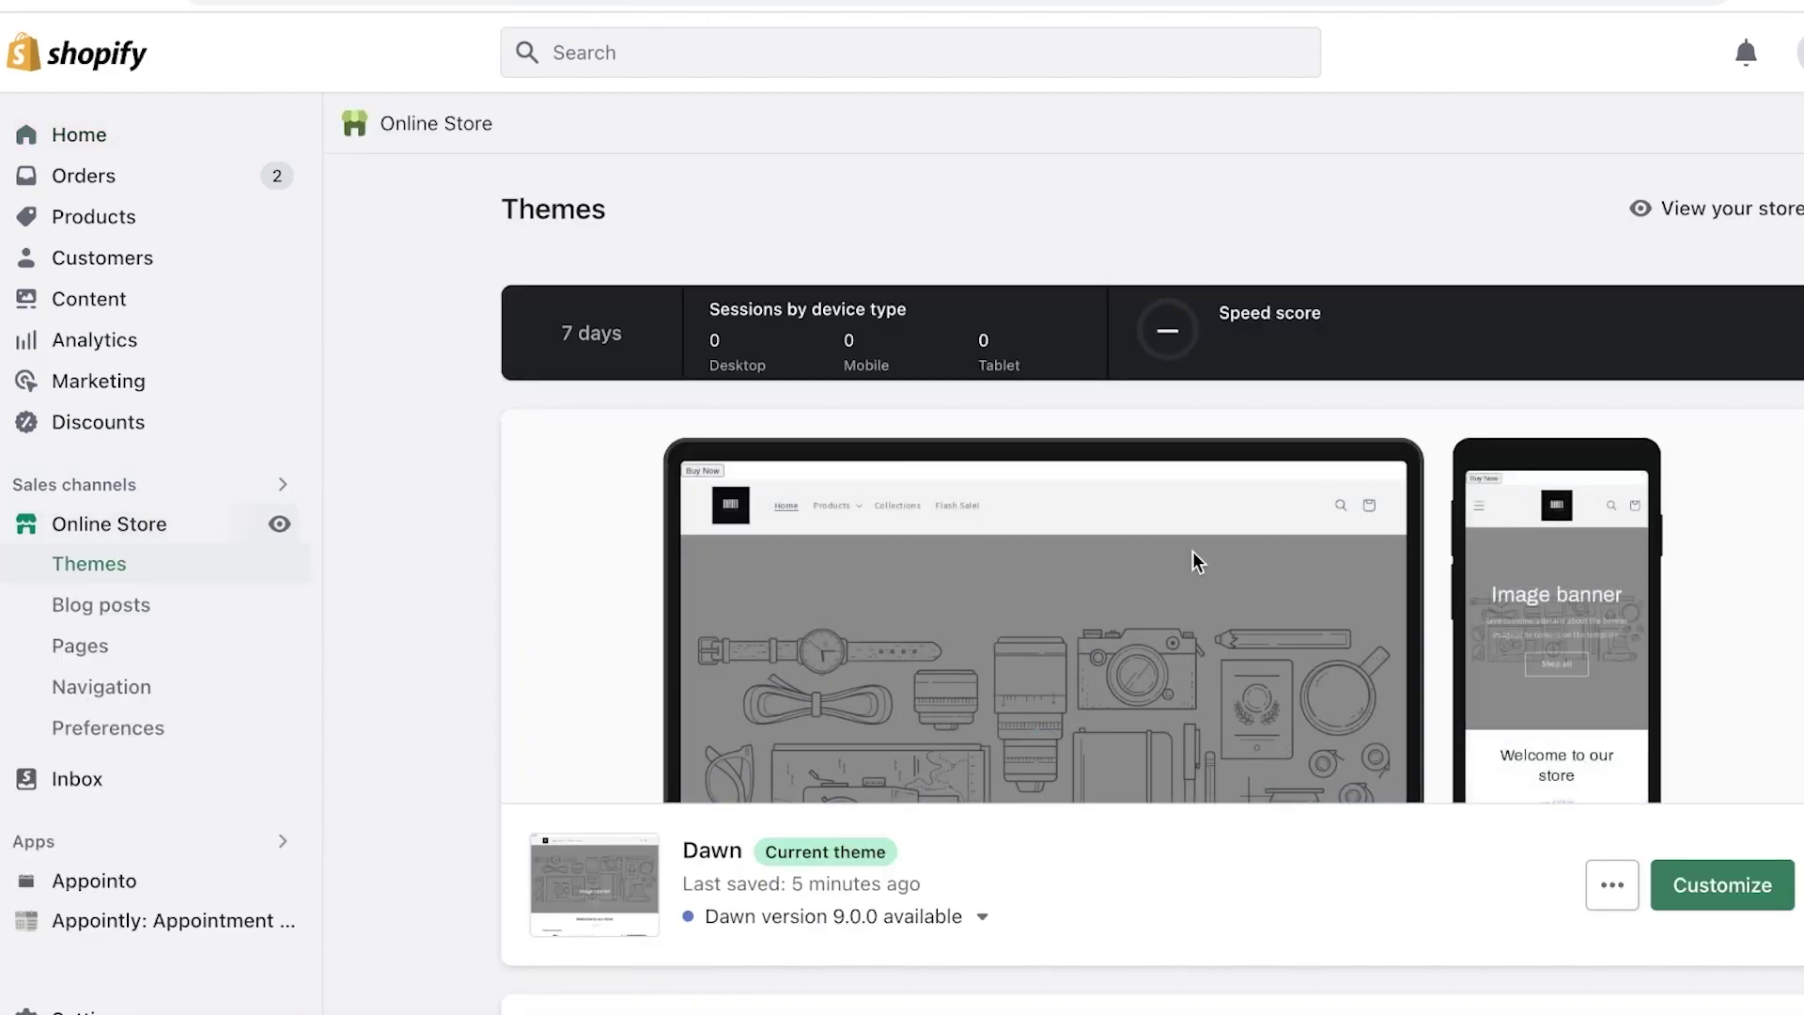
Step: Reopen the theme editor and try Edit code from the theme actions menu
{"action": "left_click", "coordinate": [1698, 902]}
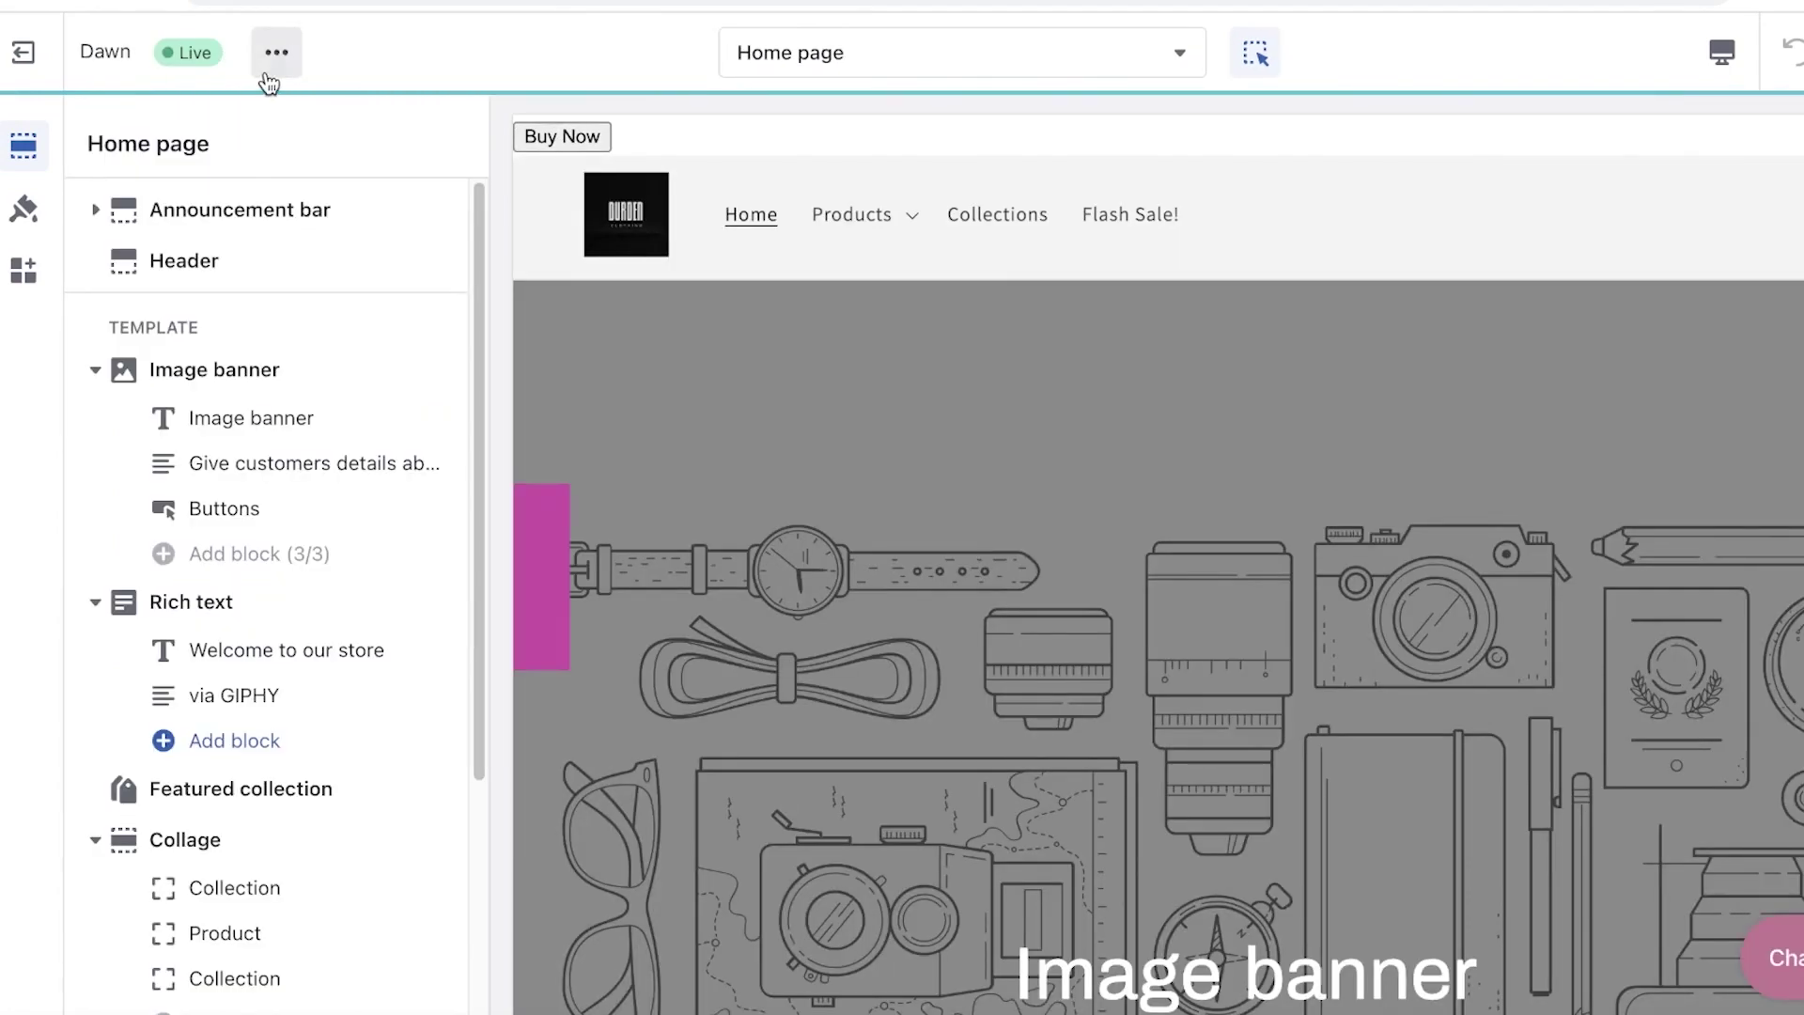
{"action": "left_click", "coordinate": [271, 58]}
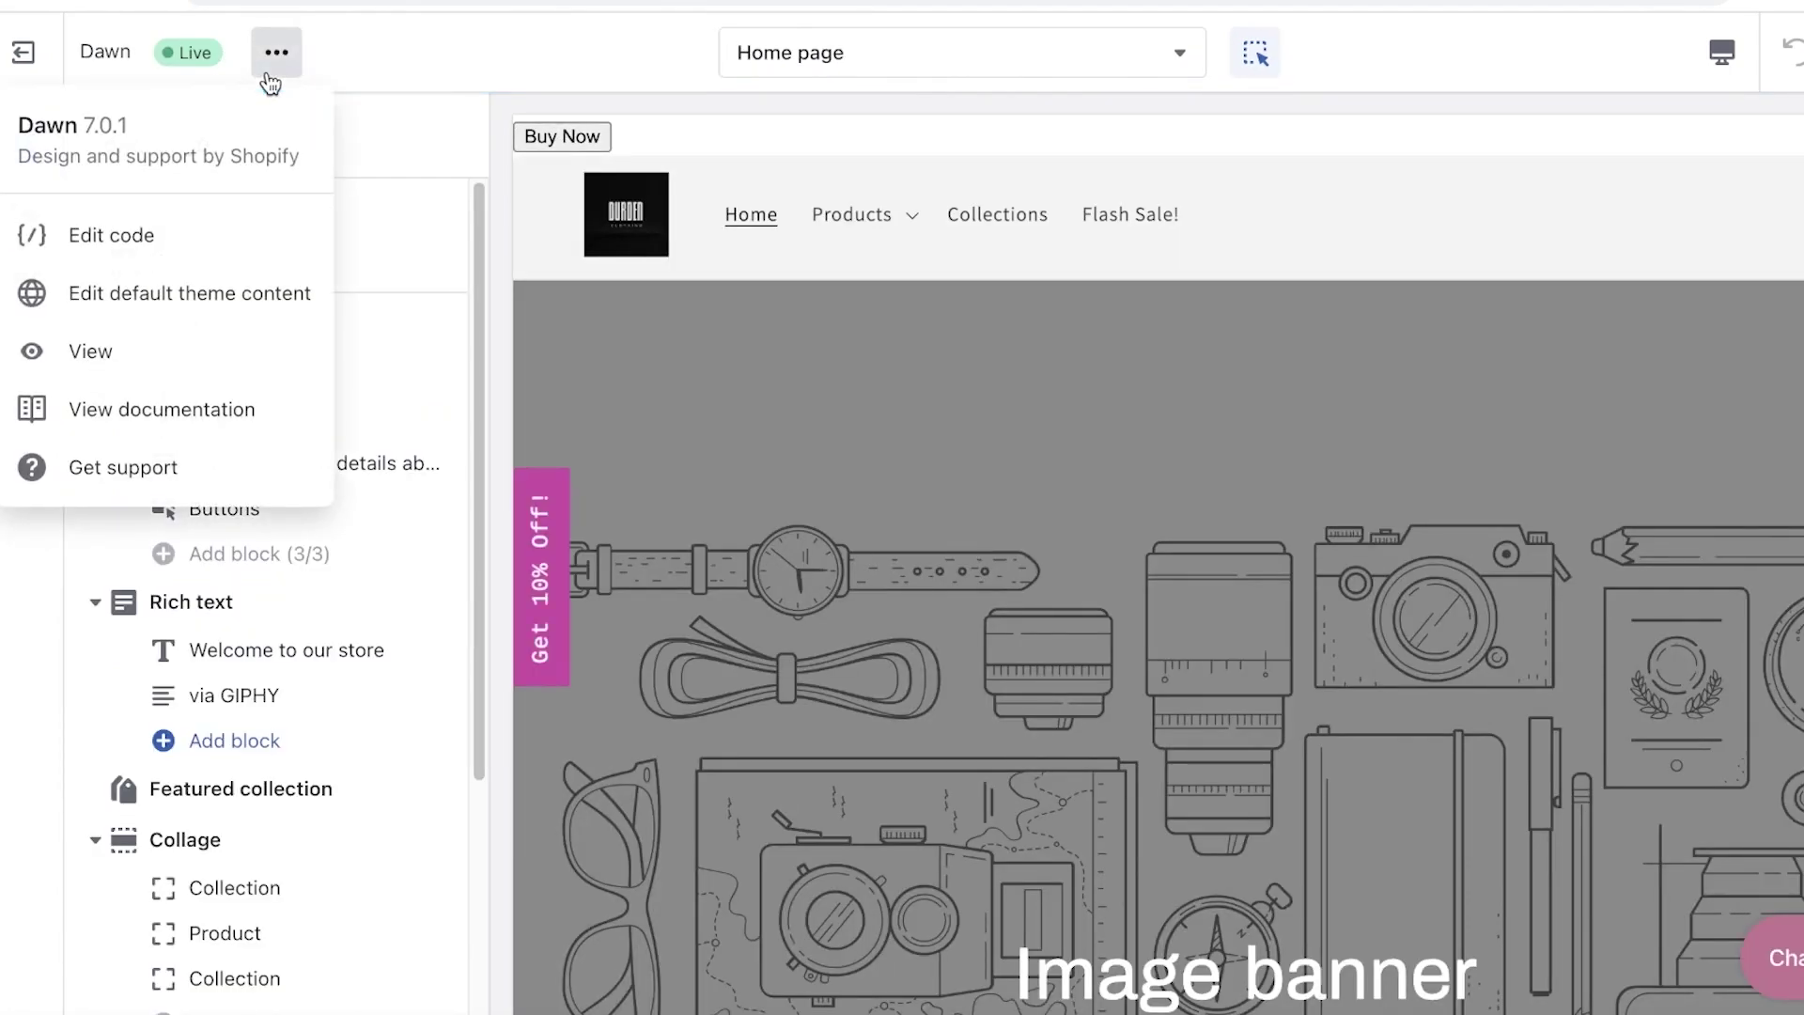
{"action": "left_click", "coordinate": [185, 229]}
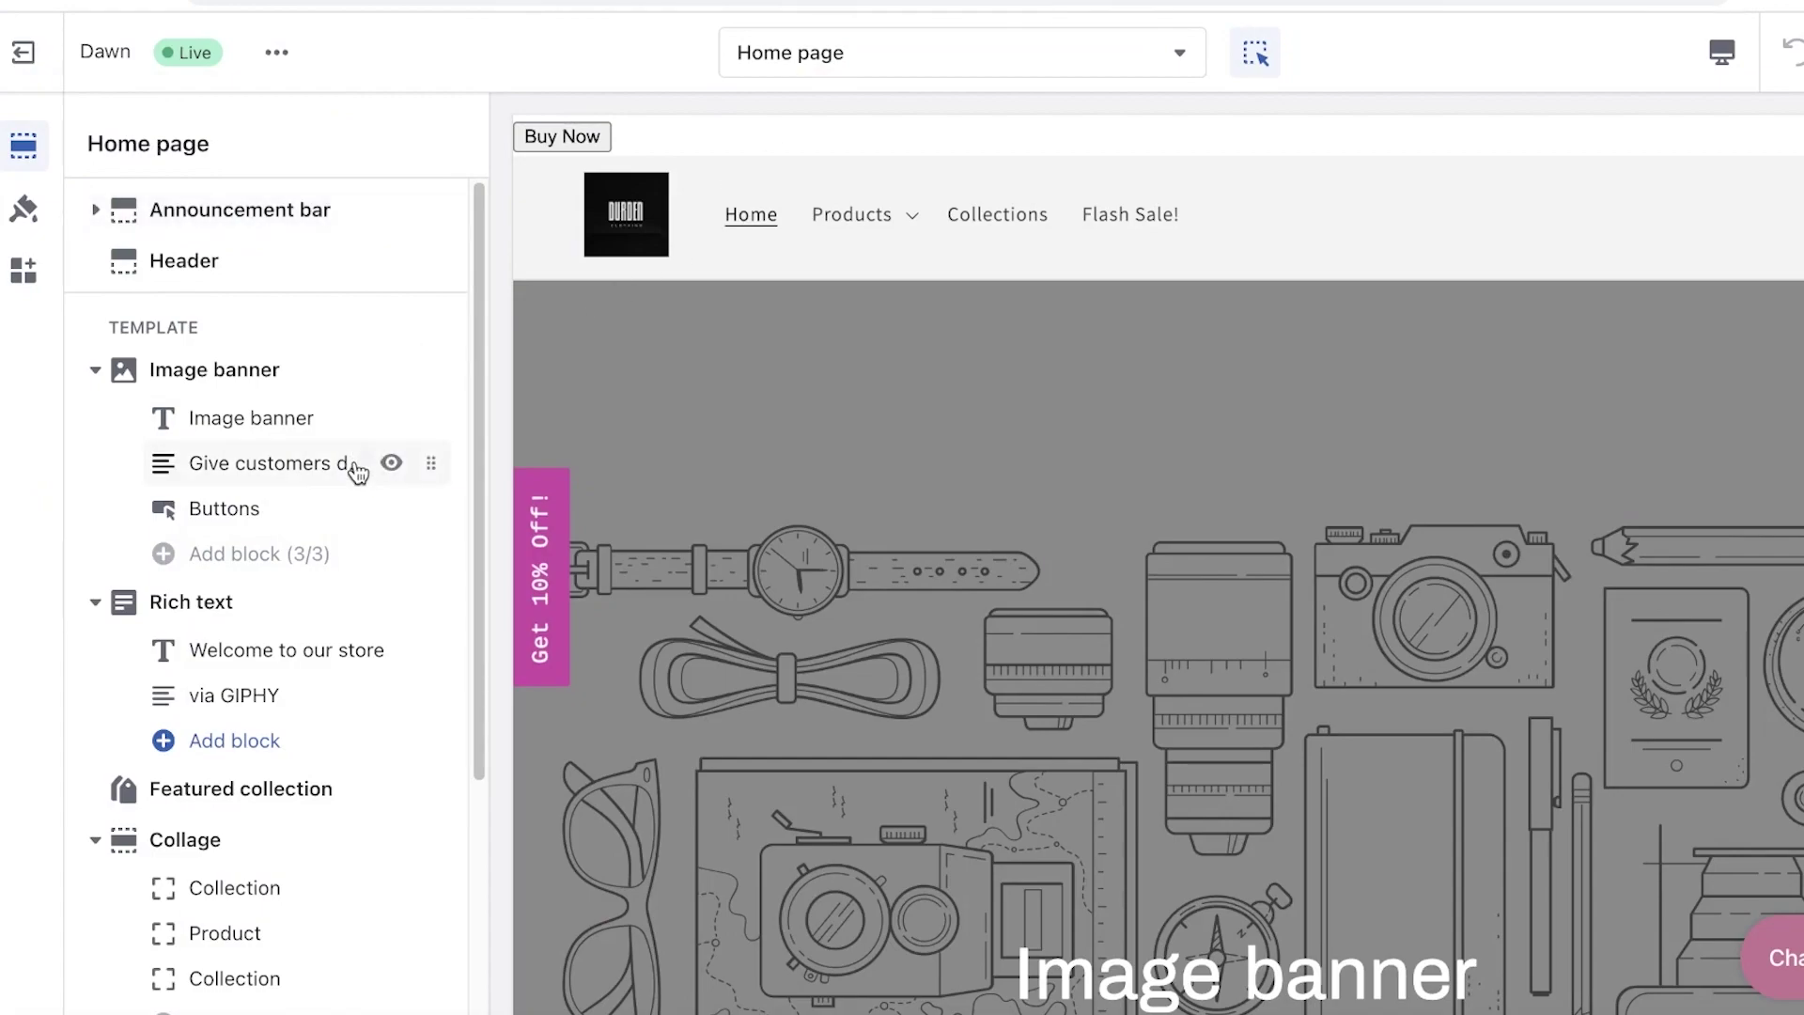
{"action": "scroll", "coordinate": [324, 472], "scroll_direction": "down", "scroll_amount": 3}
Step: Try the Products template list, close it when it fails, and exit to the admin Home dashboard
{"action": "left_click", "coordinate": [888, 53]}
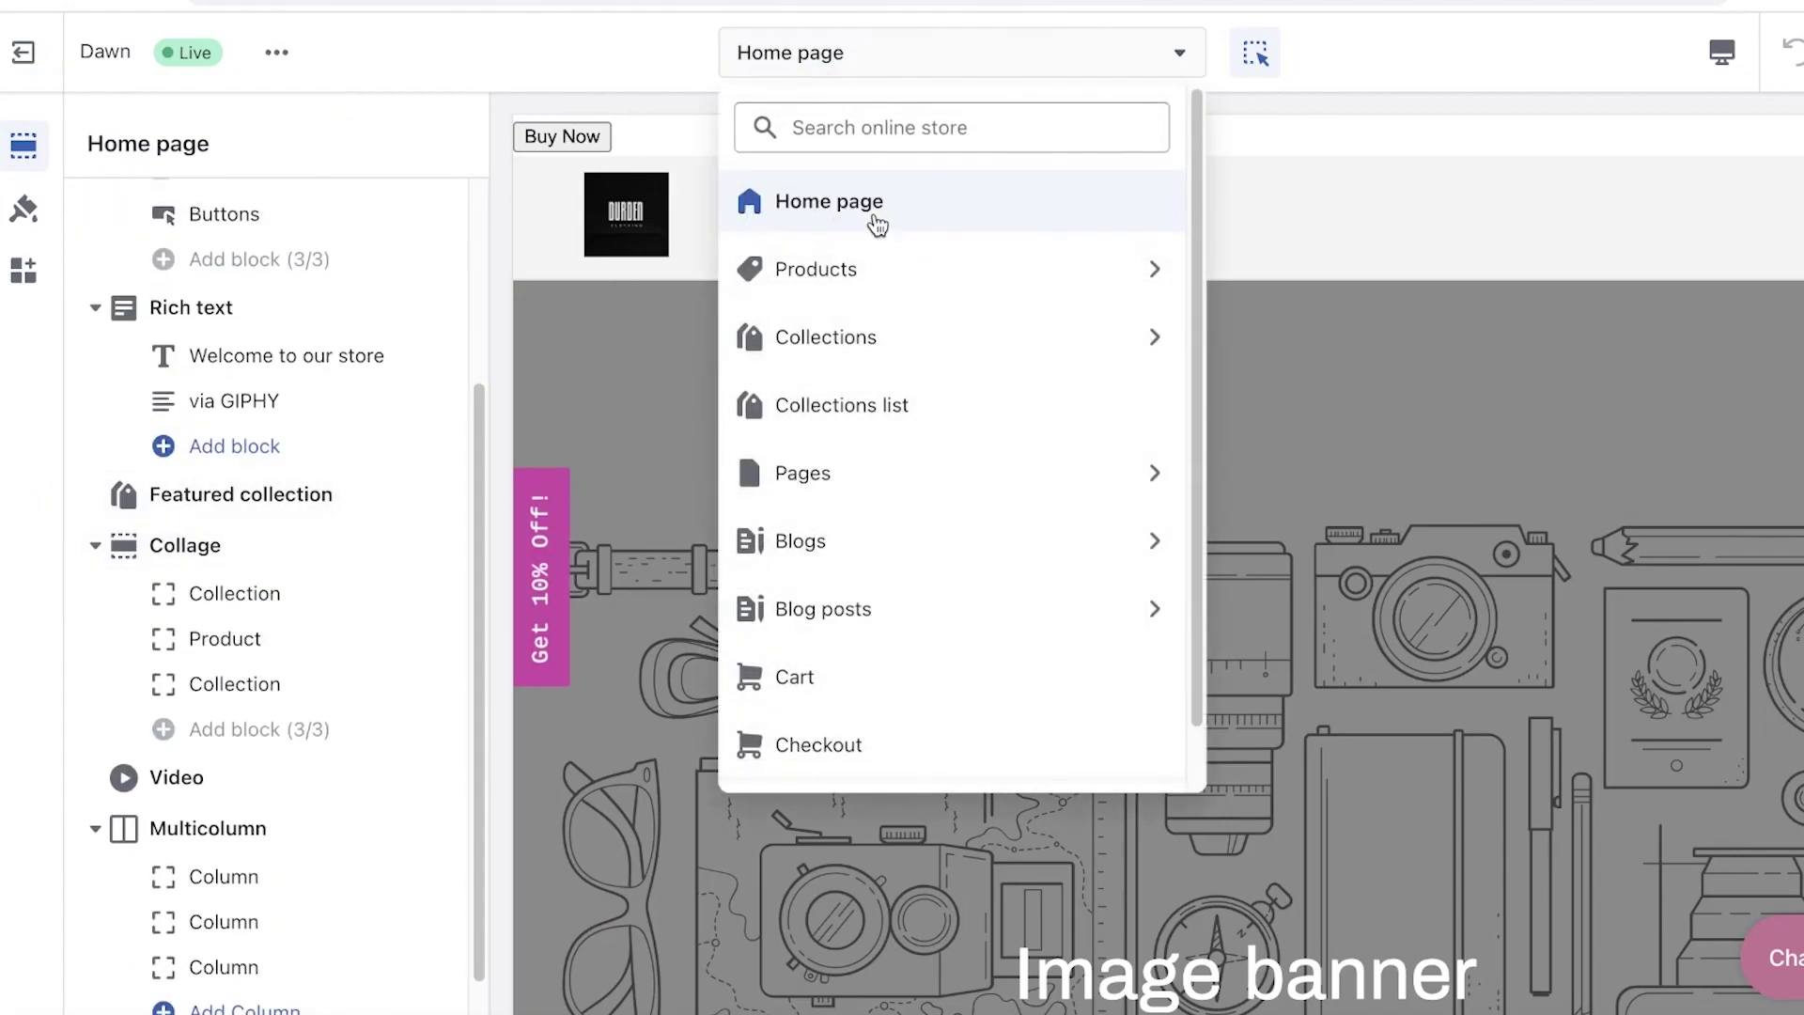
{"action": "left_click", "coordinate": [877, 262]}
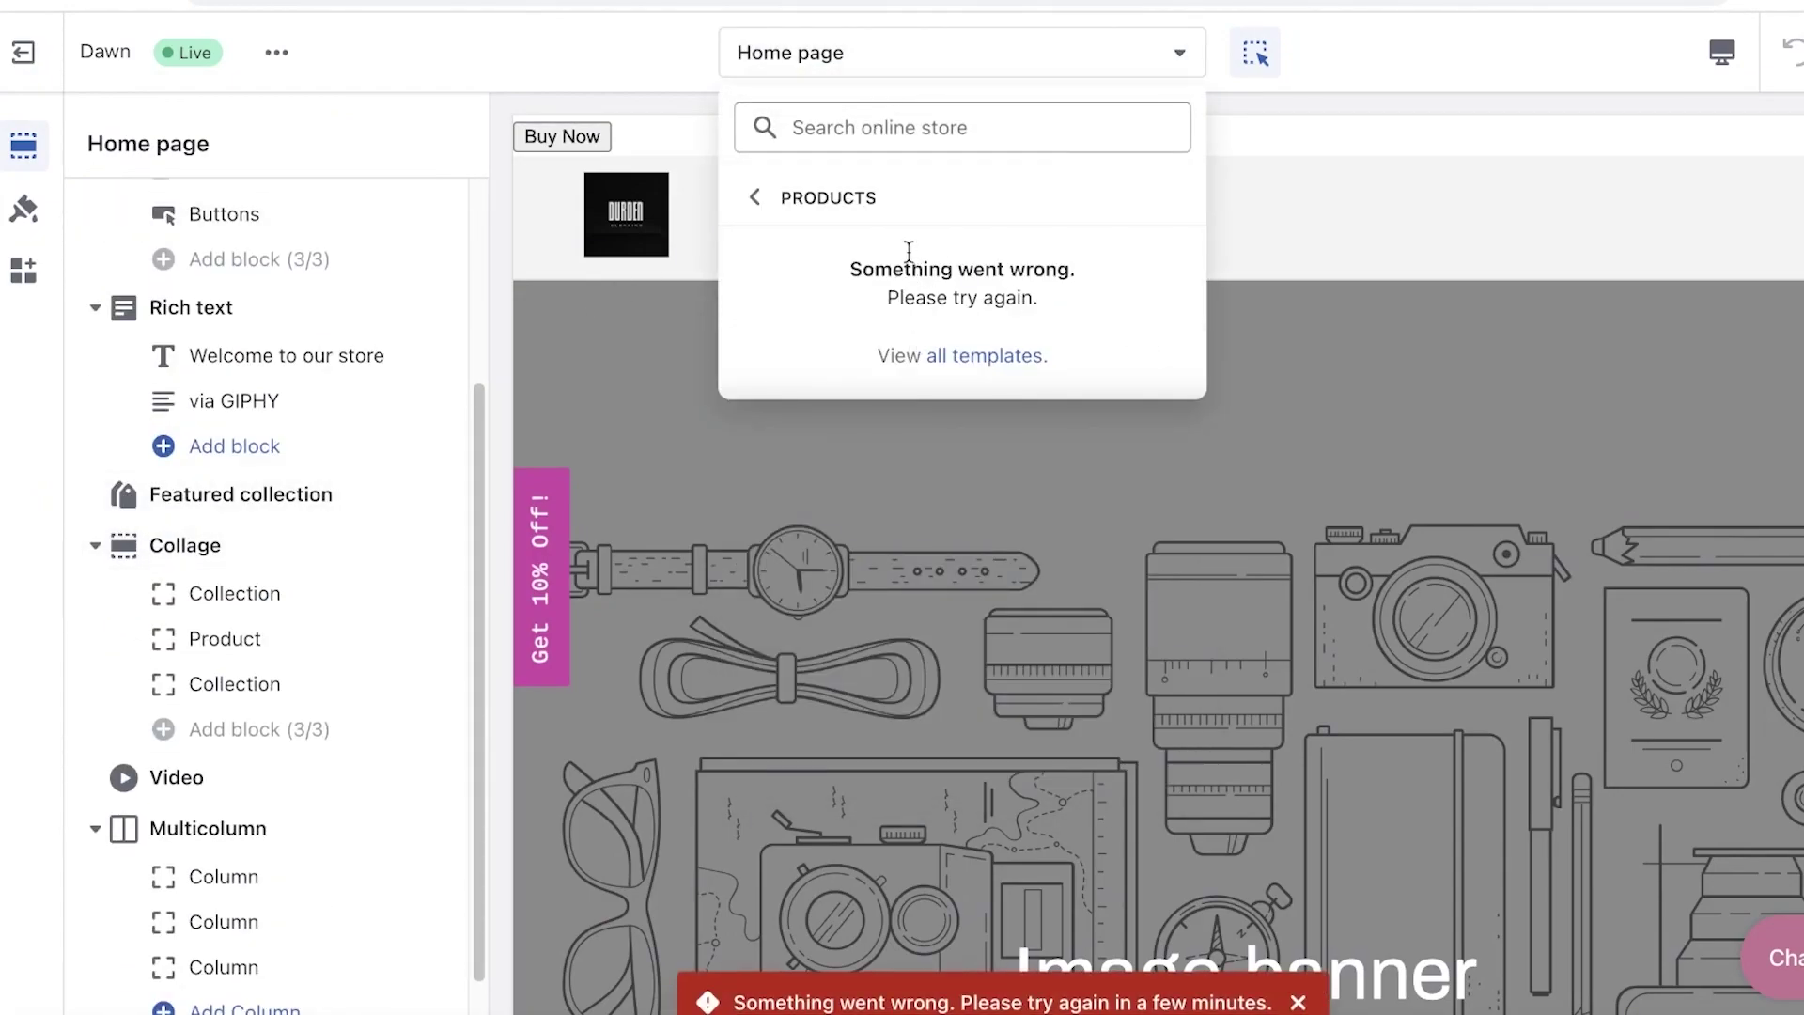
{"action": "left_click", "coordinate": [672, 123]}
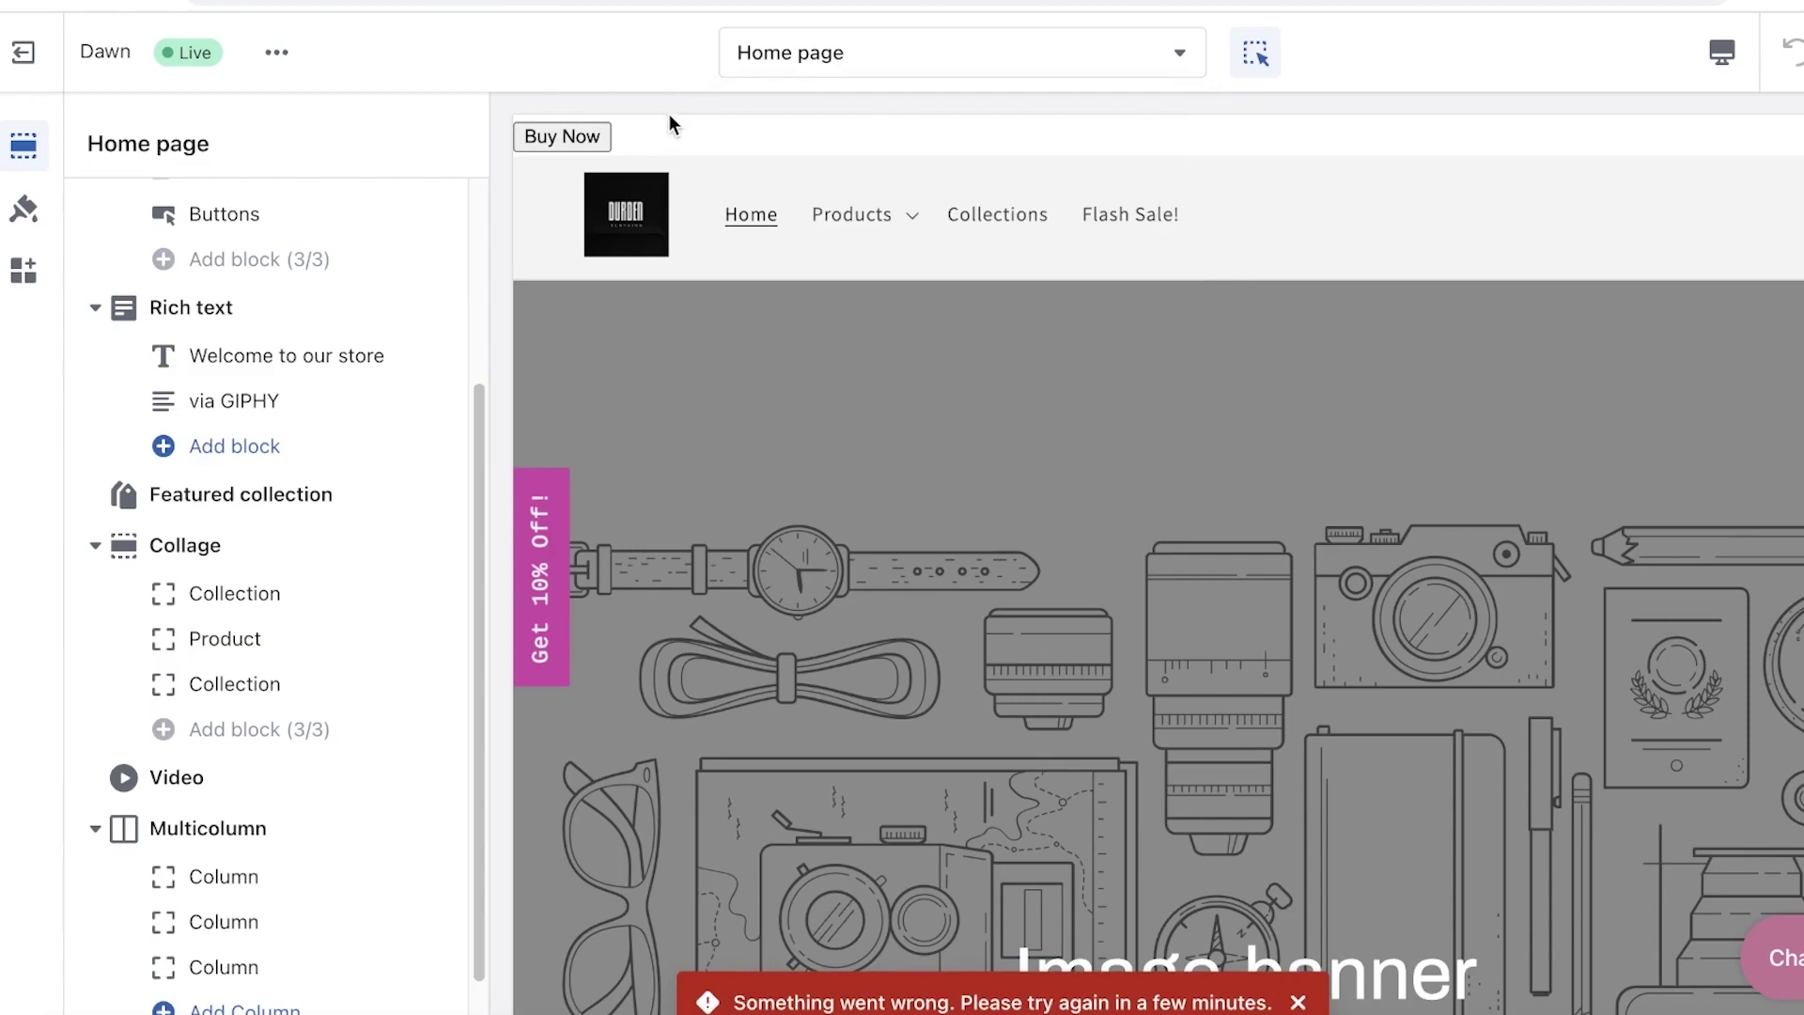
{"action": "left_click", "coordinate": [29, 51]}
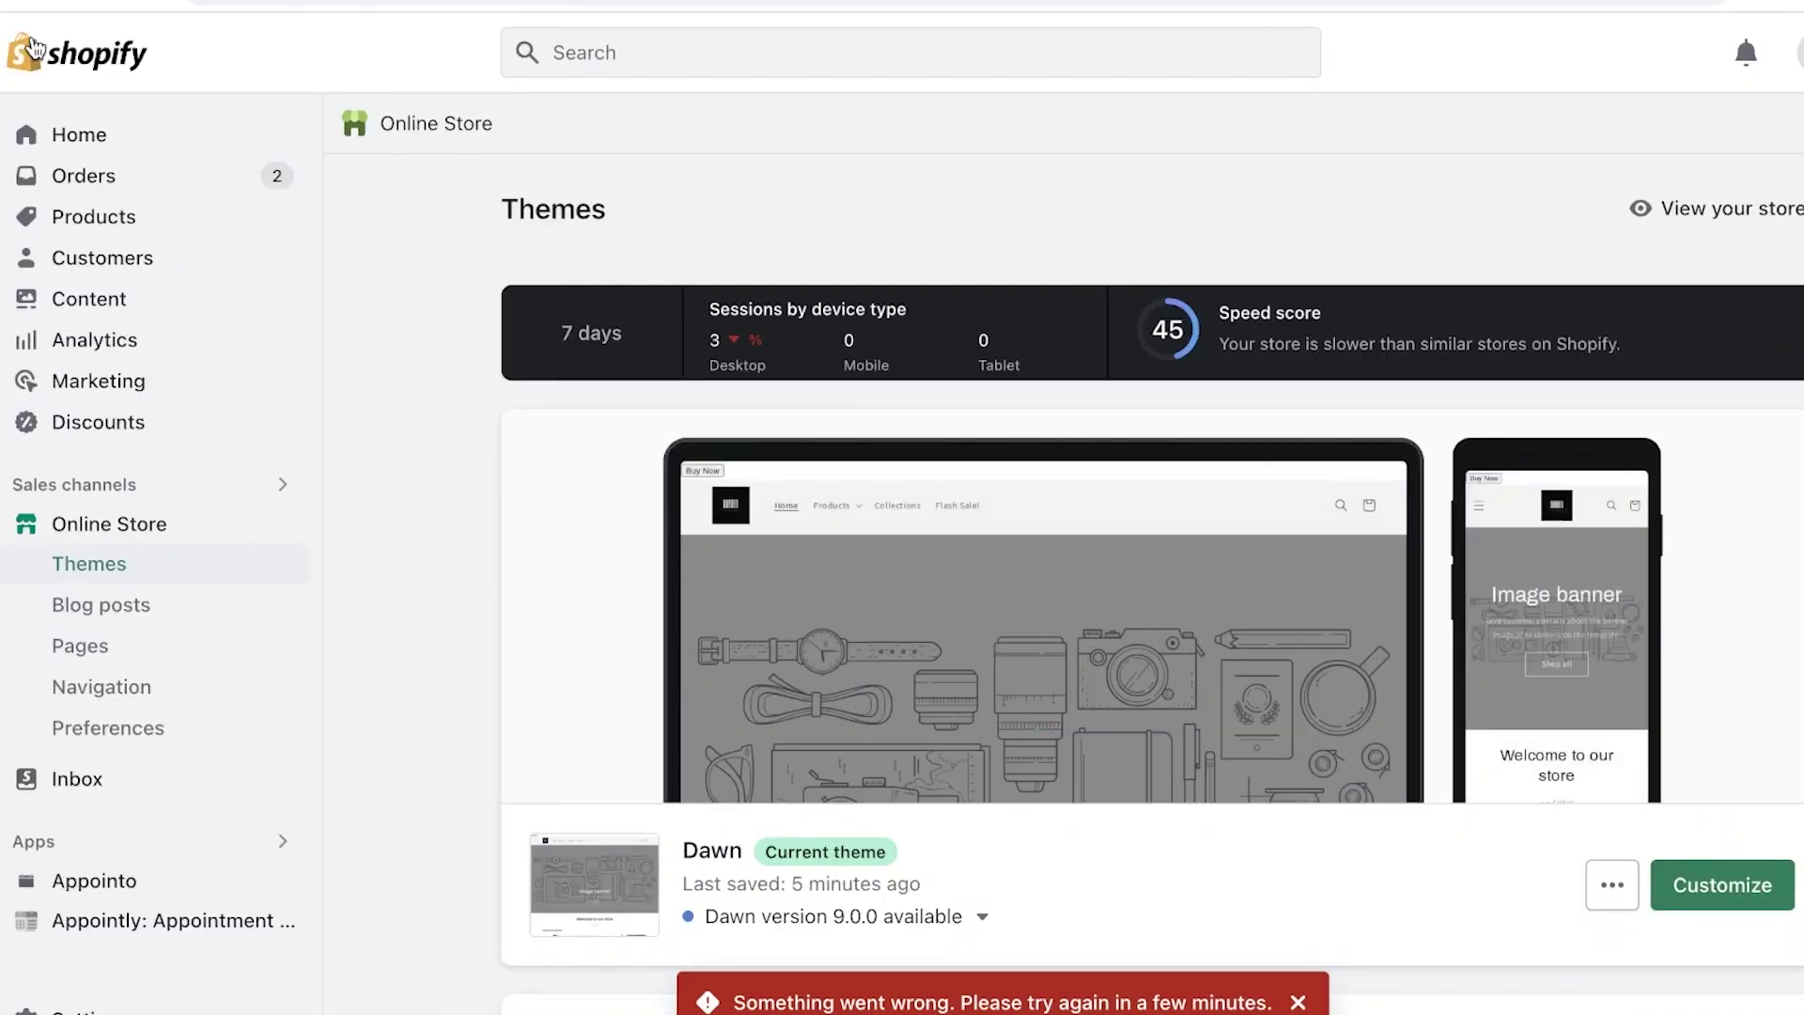
{"action": "left_click", "coordinate": [86, 137]}
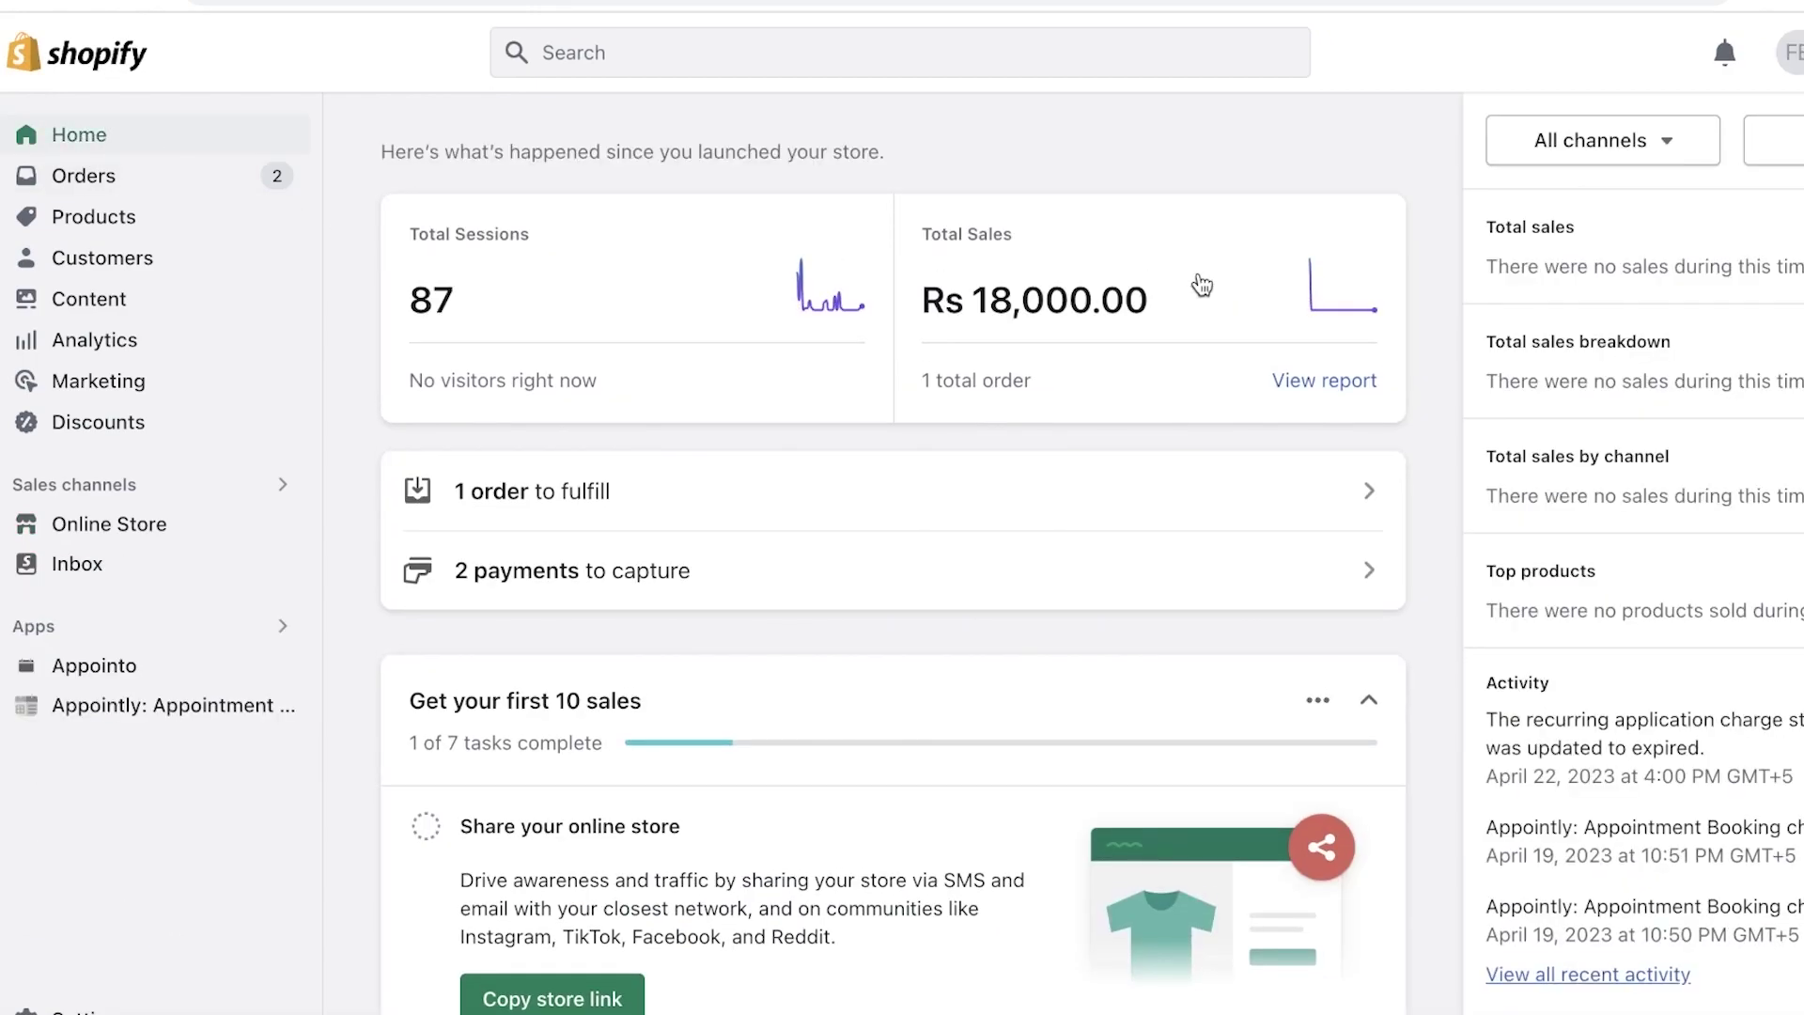